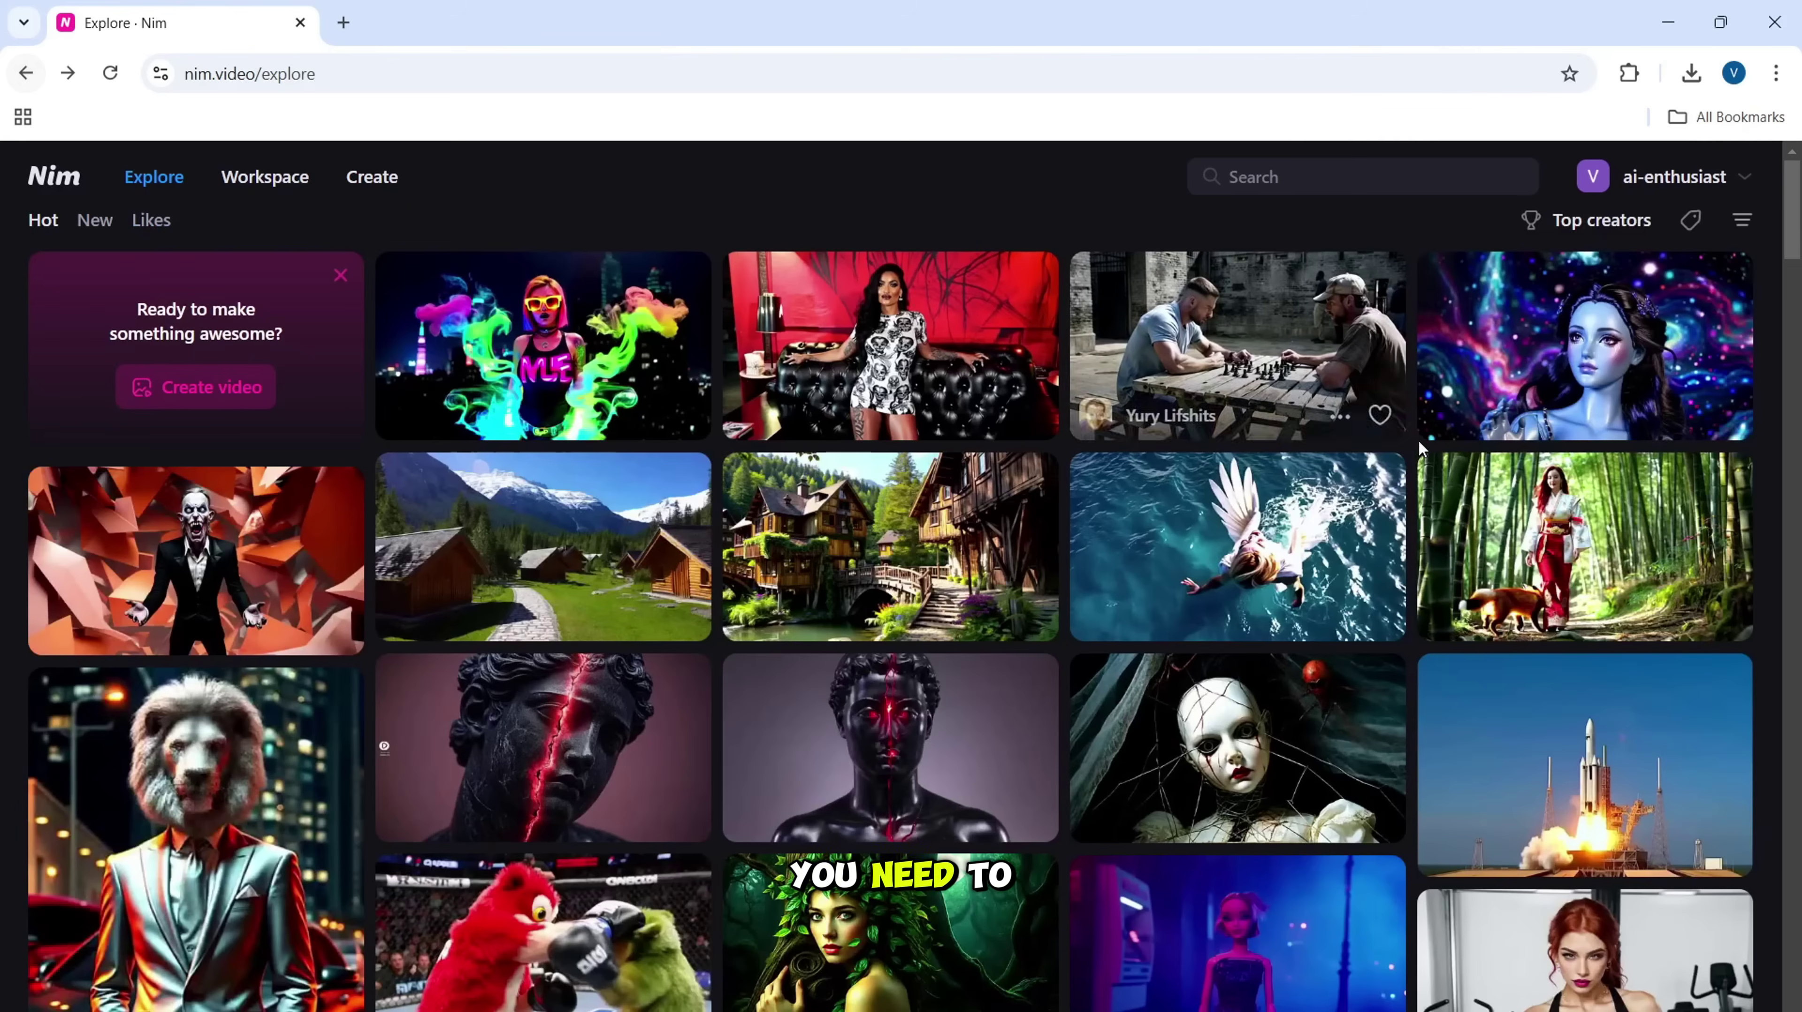
Step: View the bamboo forest and police high-five videos, then open Create's All tools list
left_click(1445, 496)
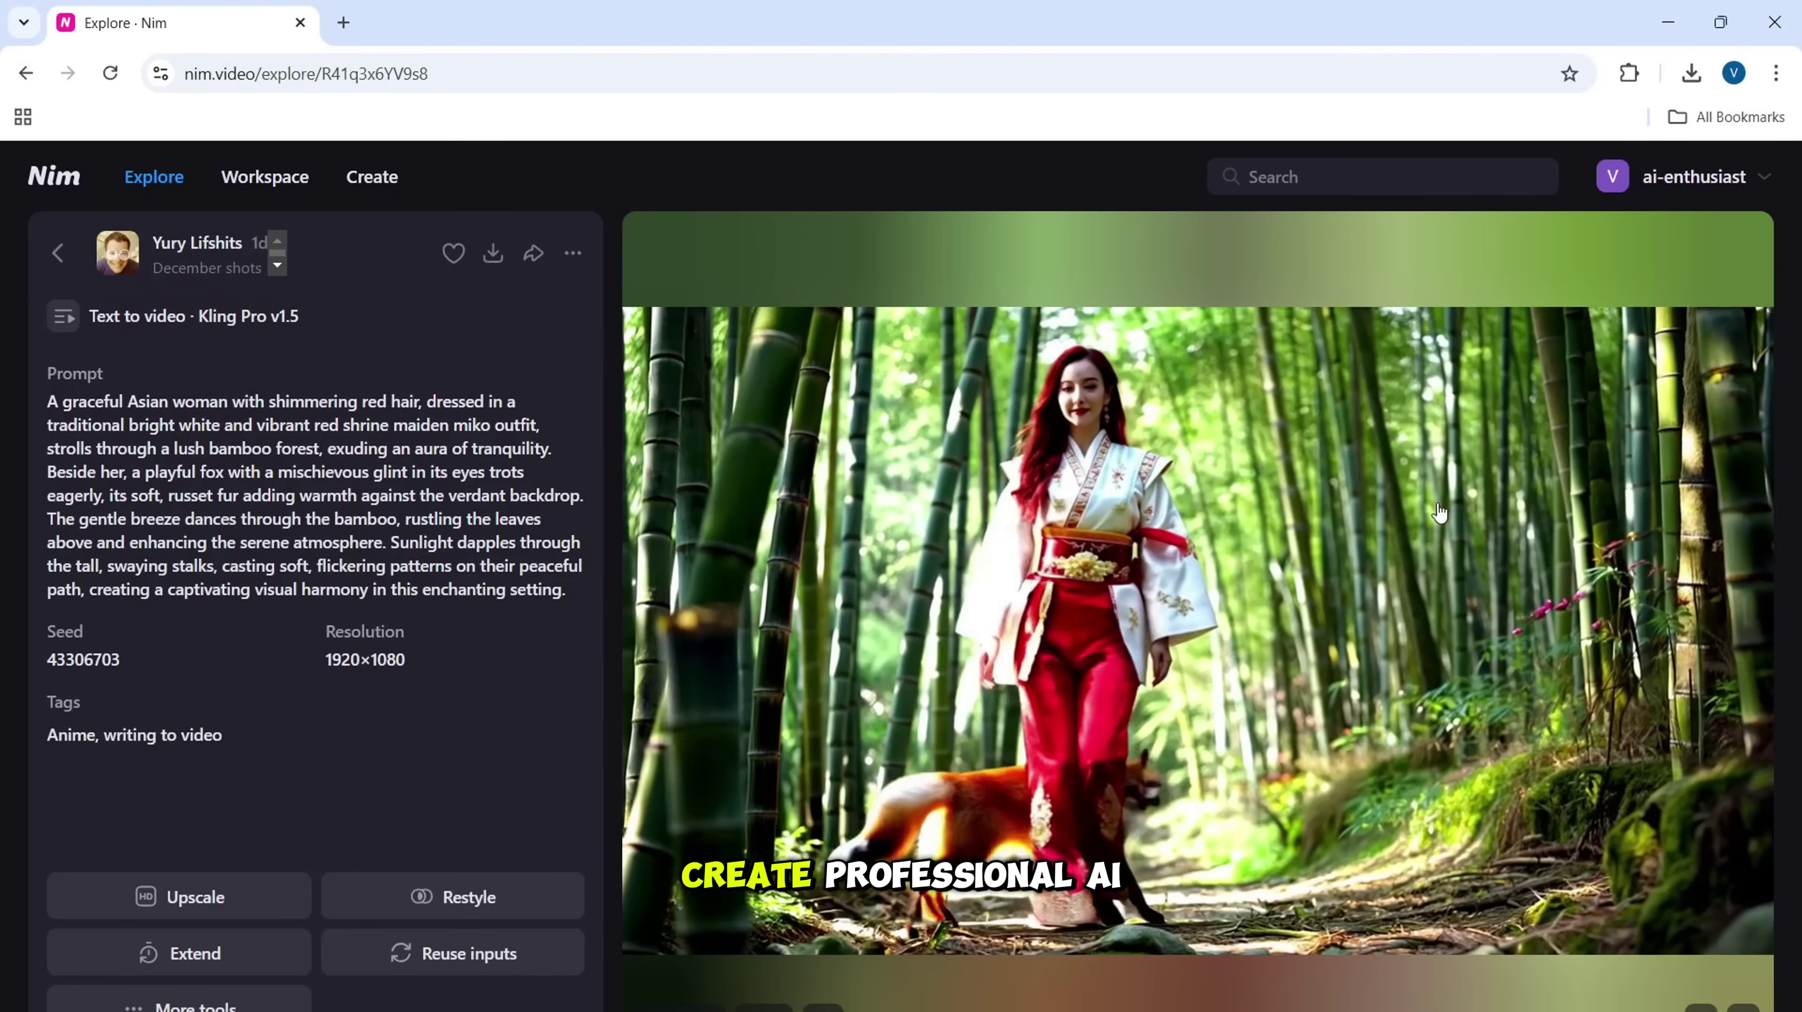
left_click(25, 74)
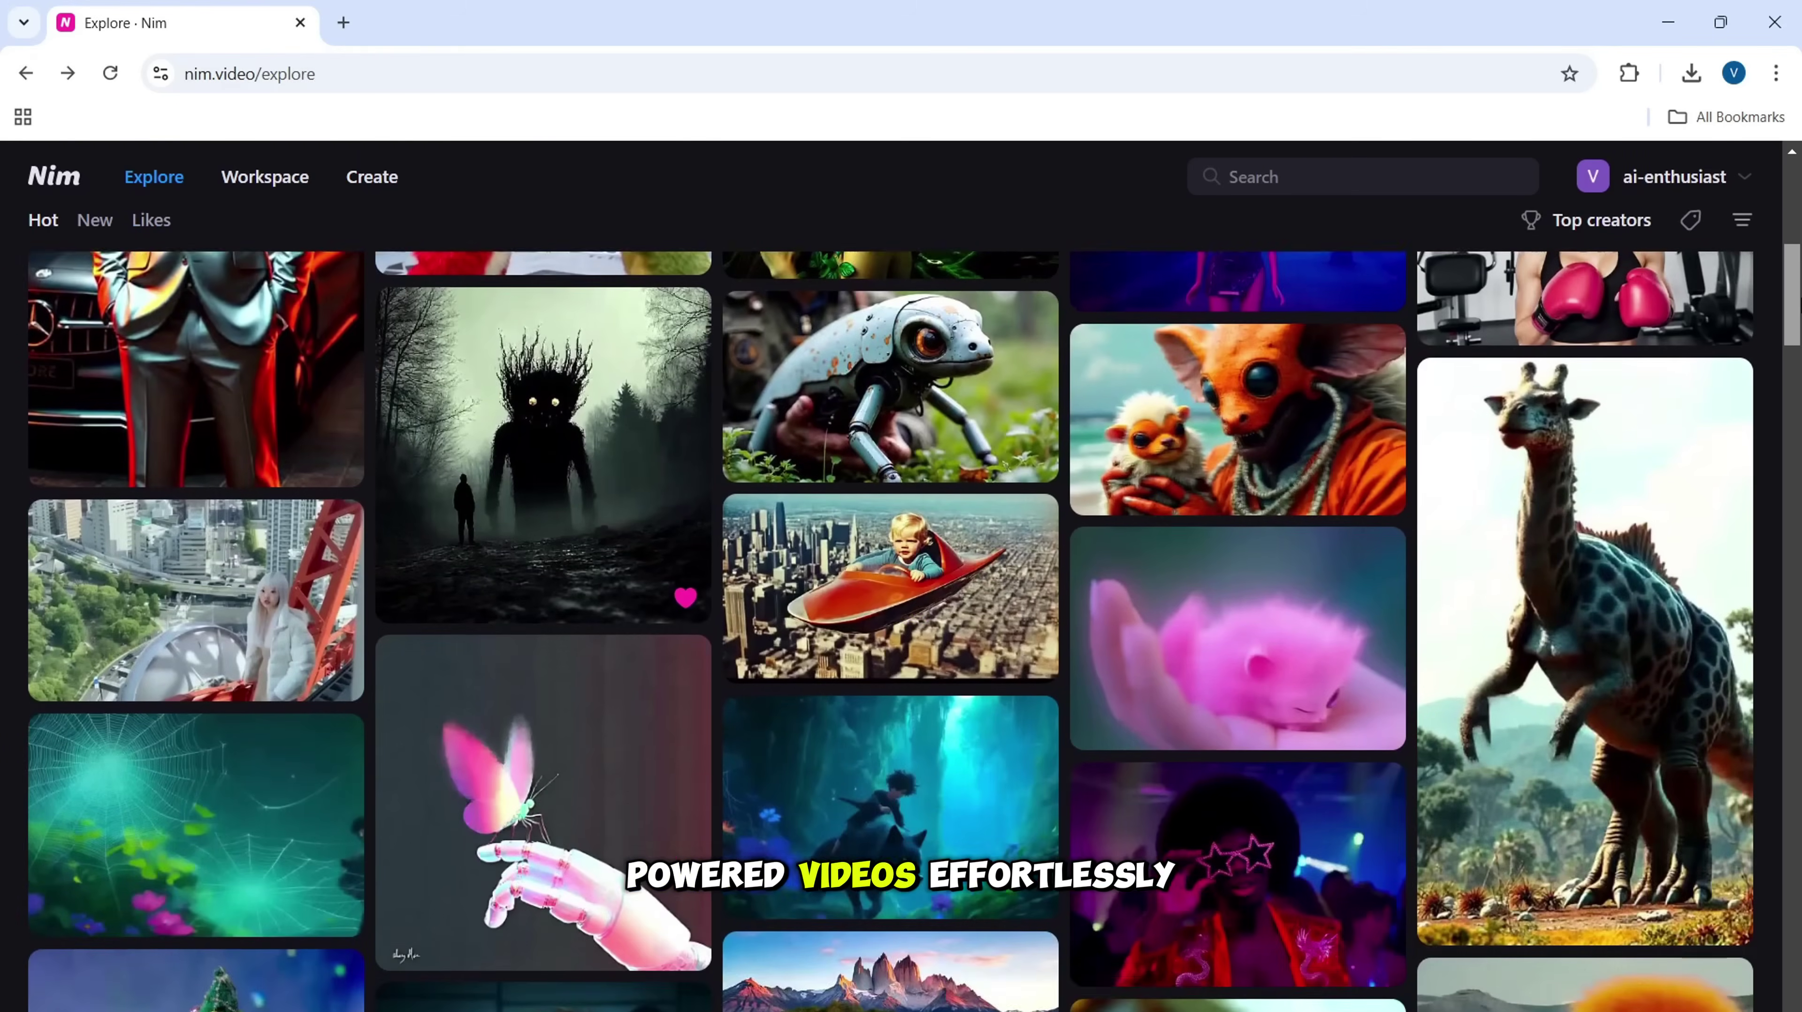
scroll(893, 532, "down", 10)
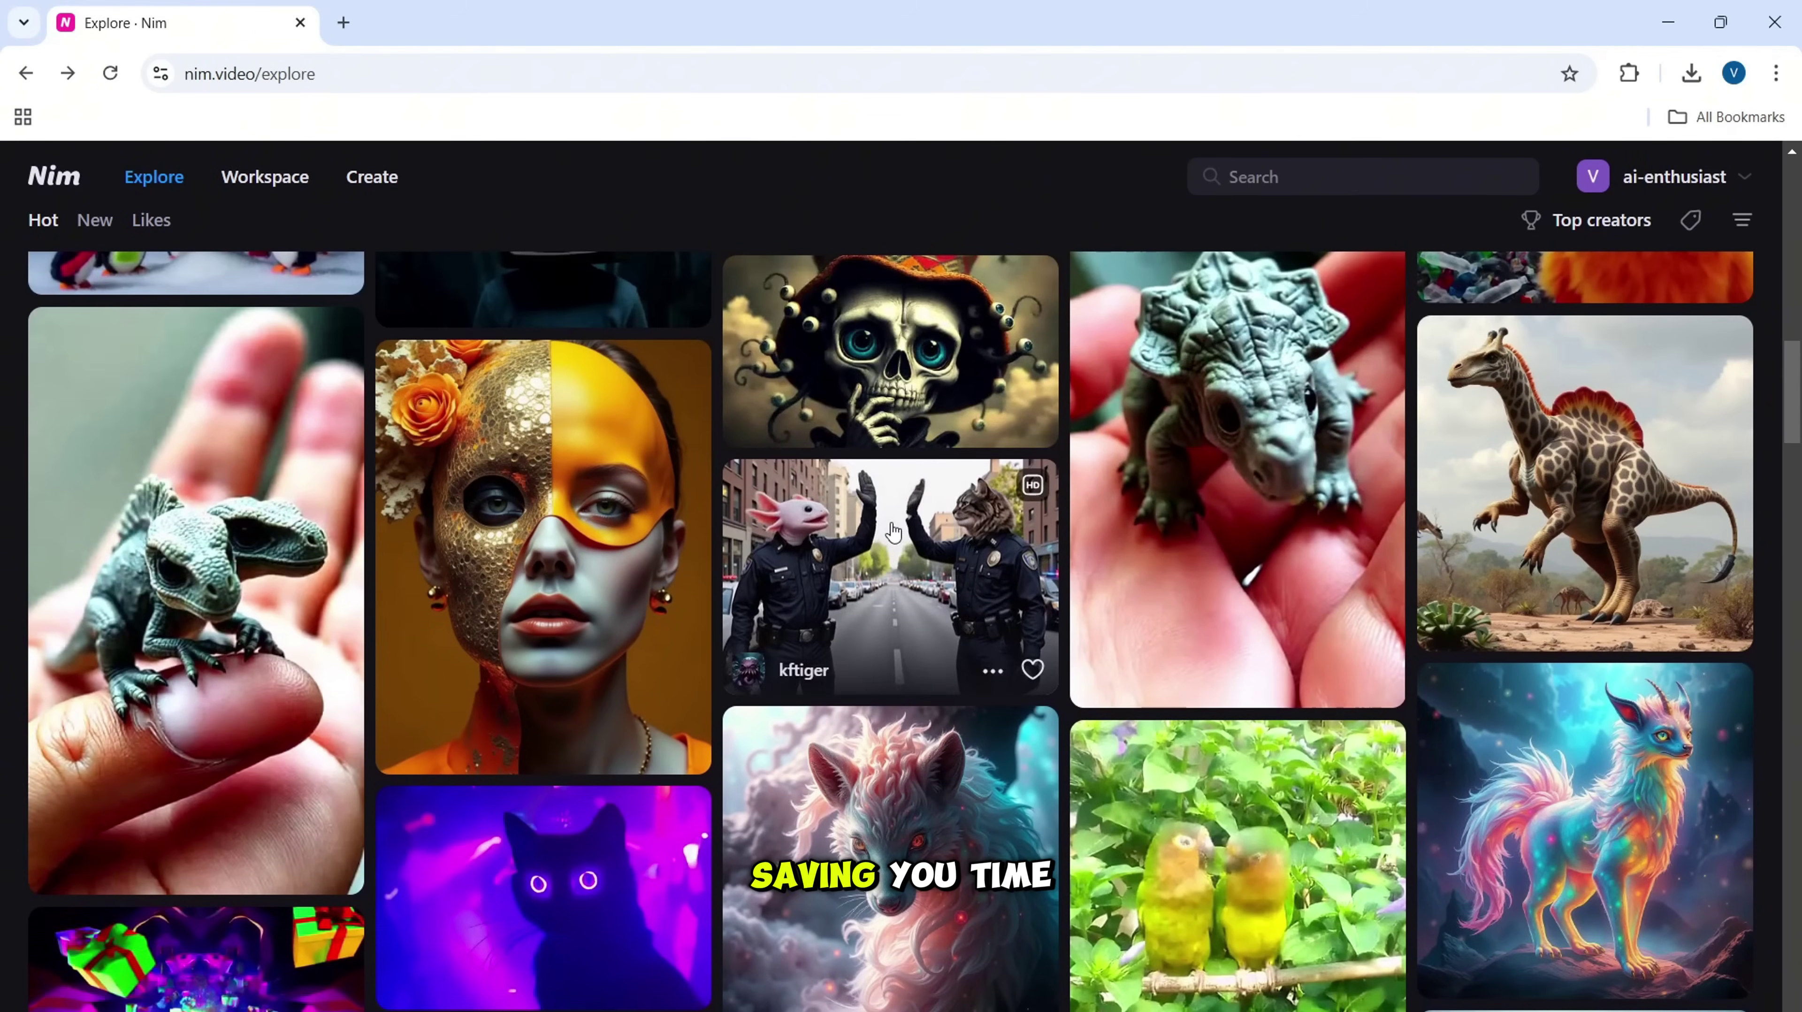
left_click(893, 532)
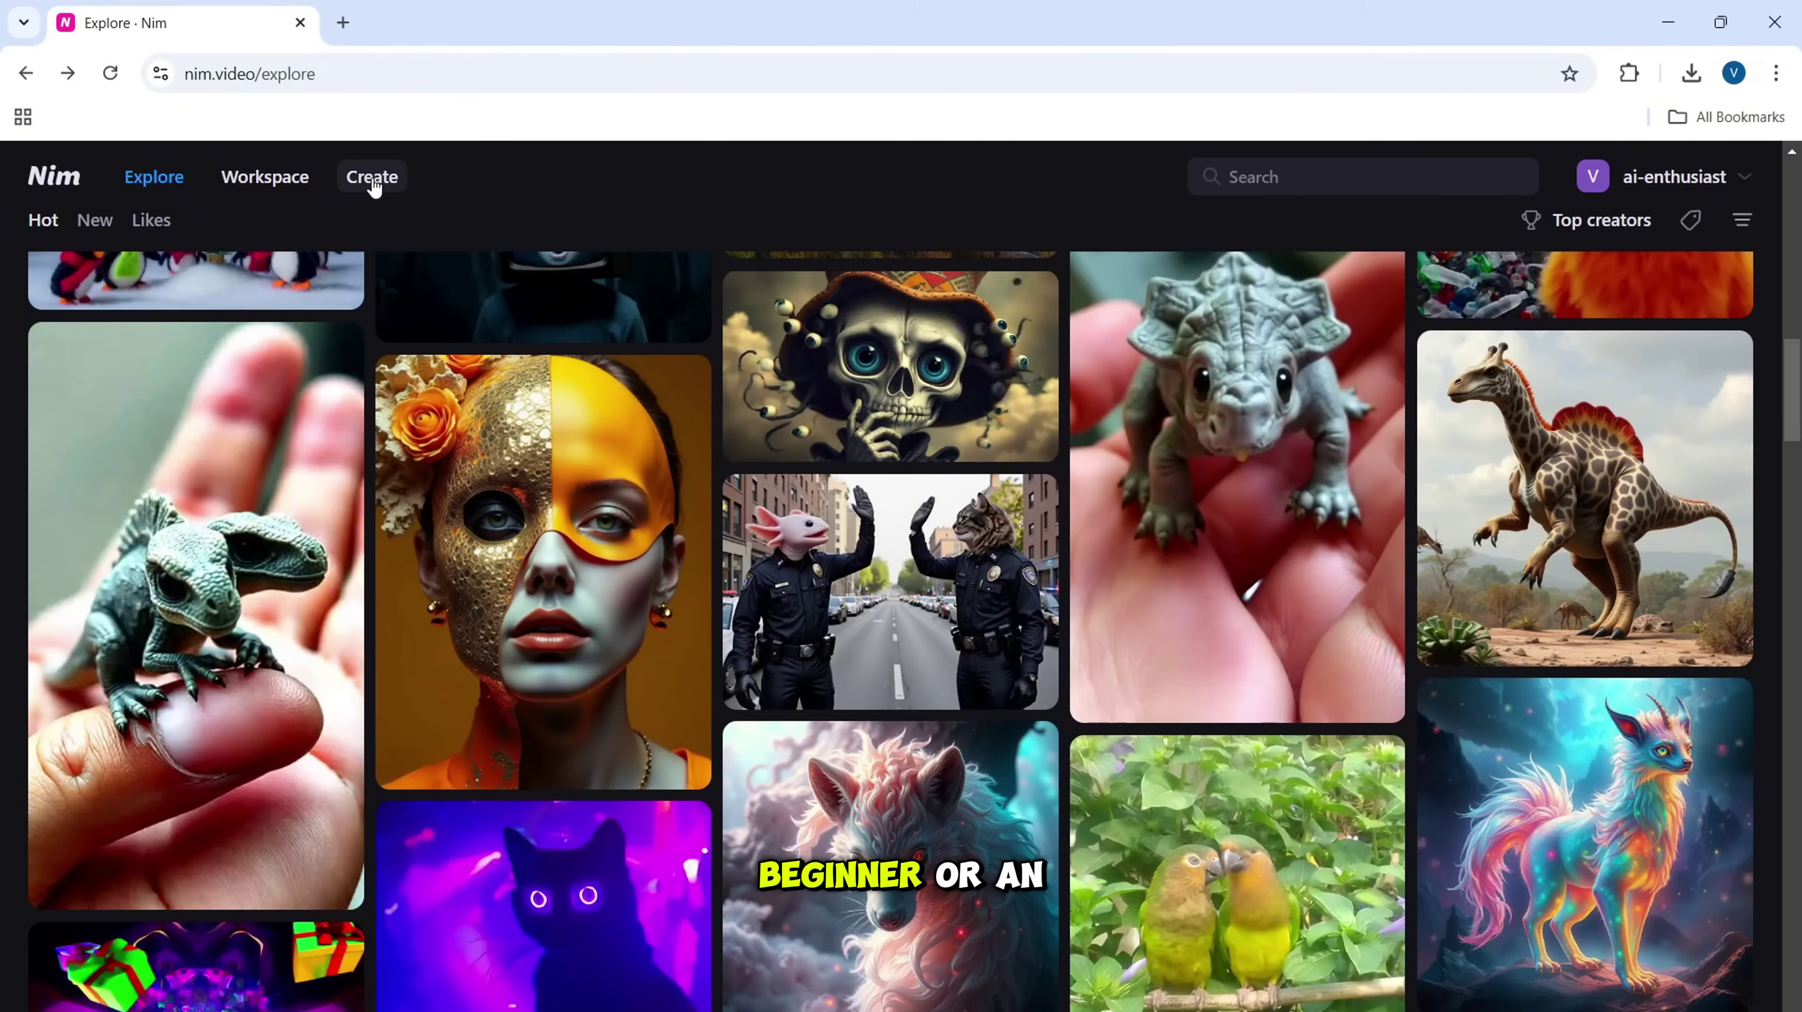
left_click(372, 177)
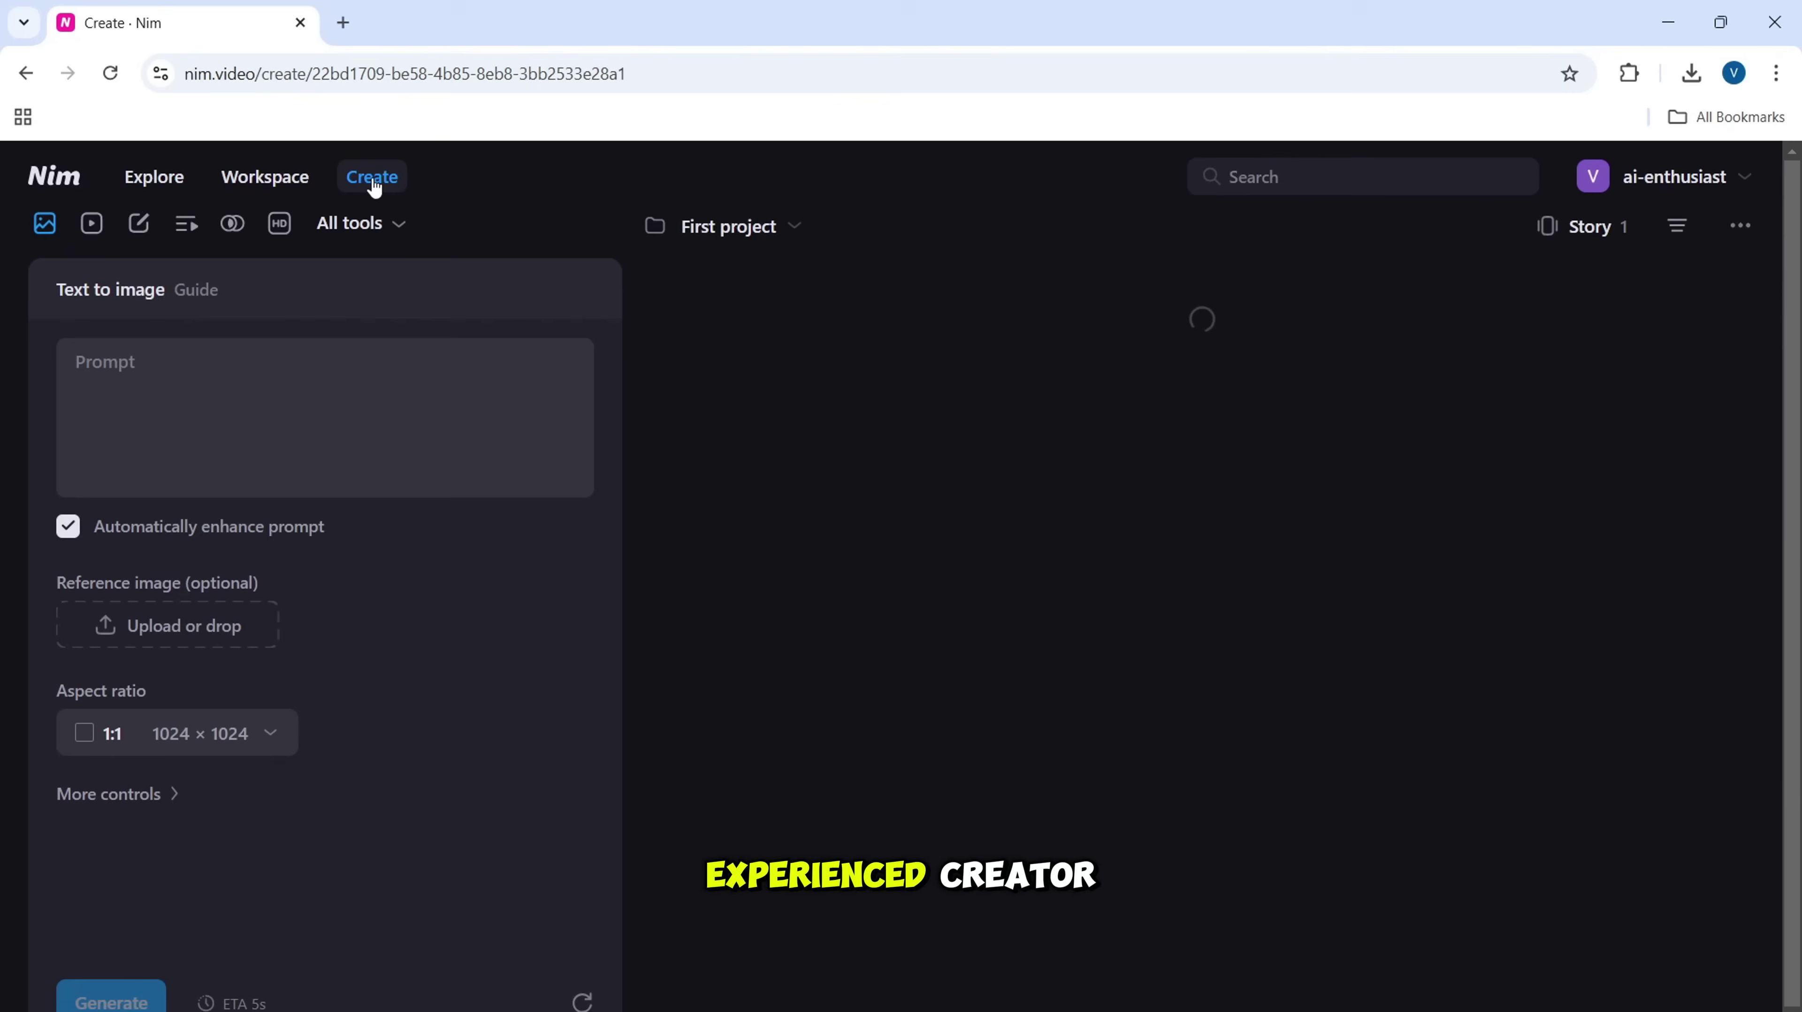
left_click(393, 225)
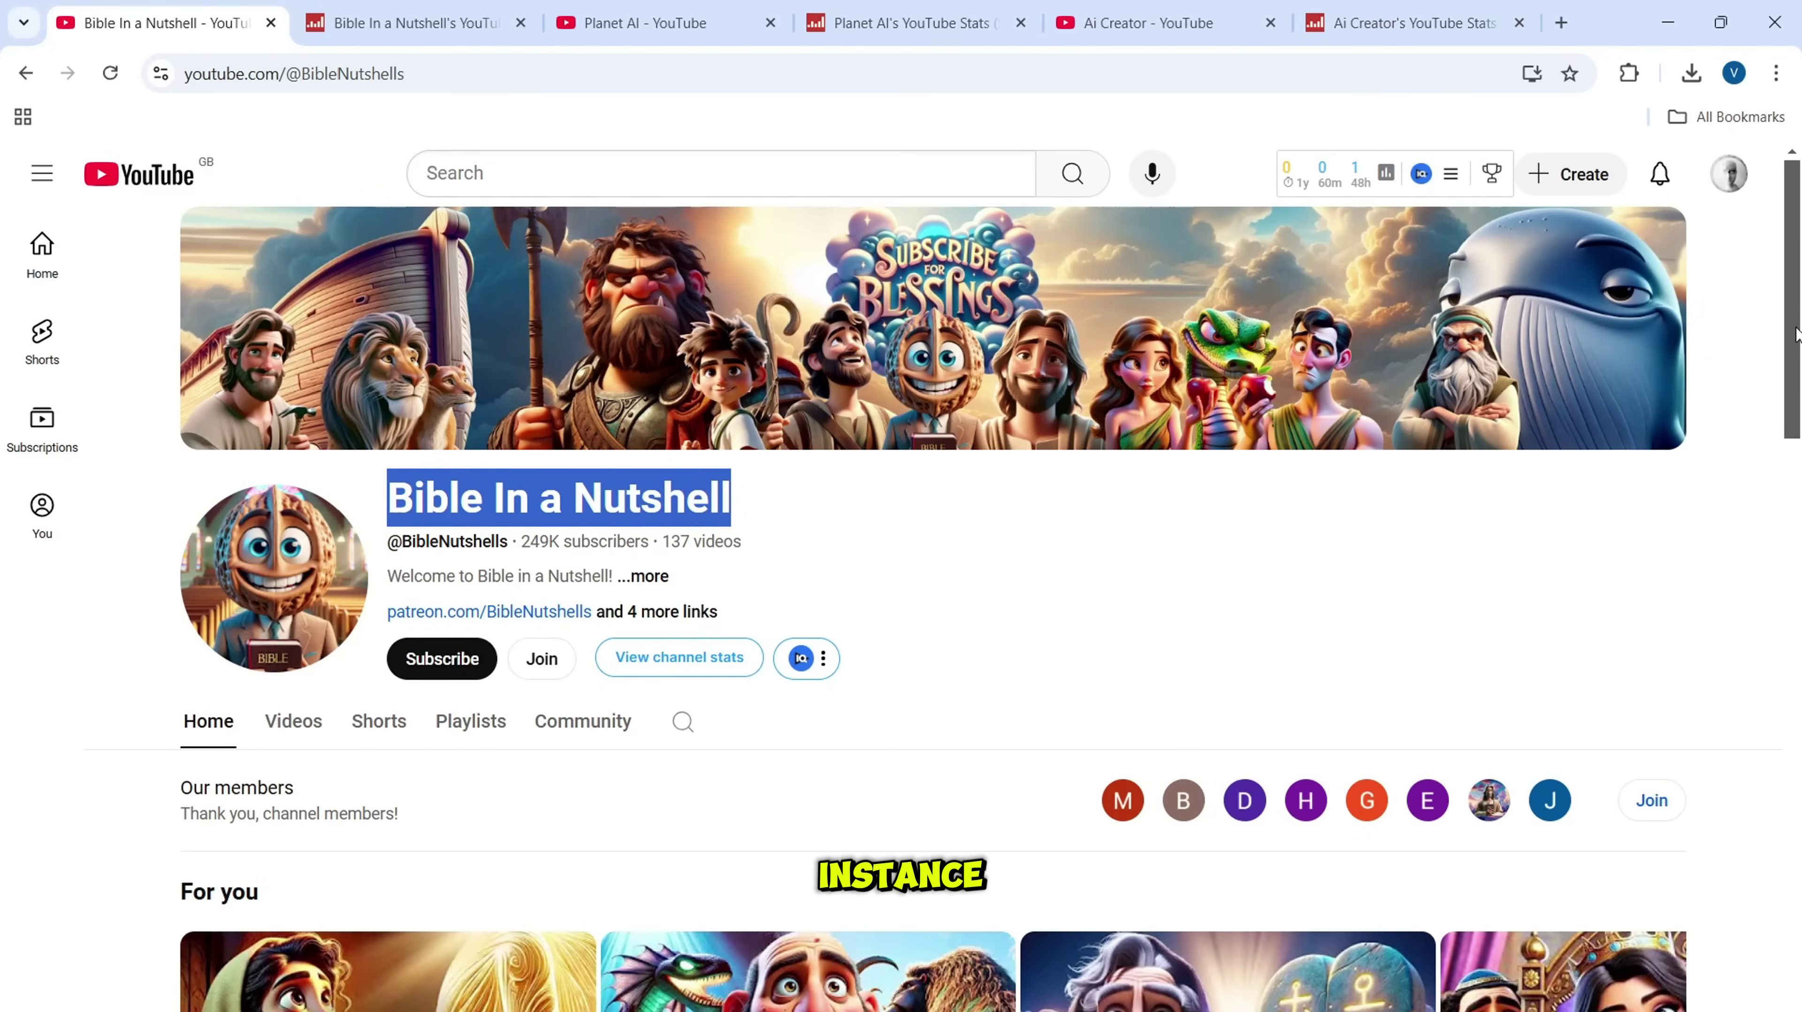
Step: Highlight Bible In a Nutshell's 249K subscribers and check its Social Blade stats
left_click_drag(1795, 333, 1799, 279)
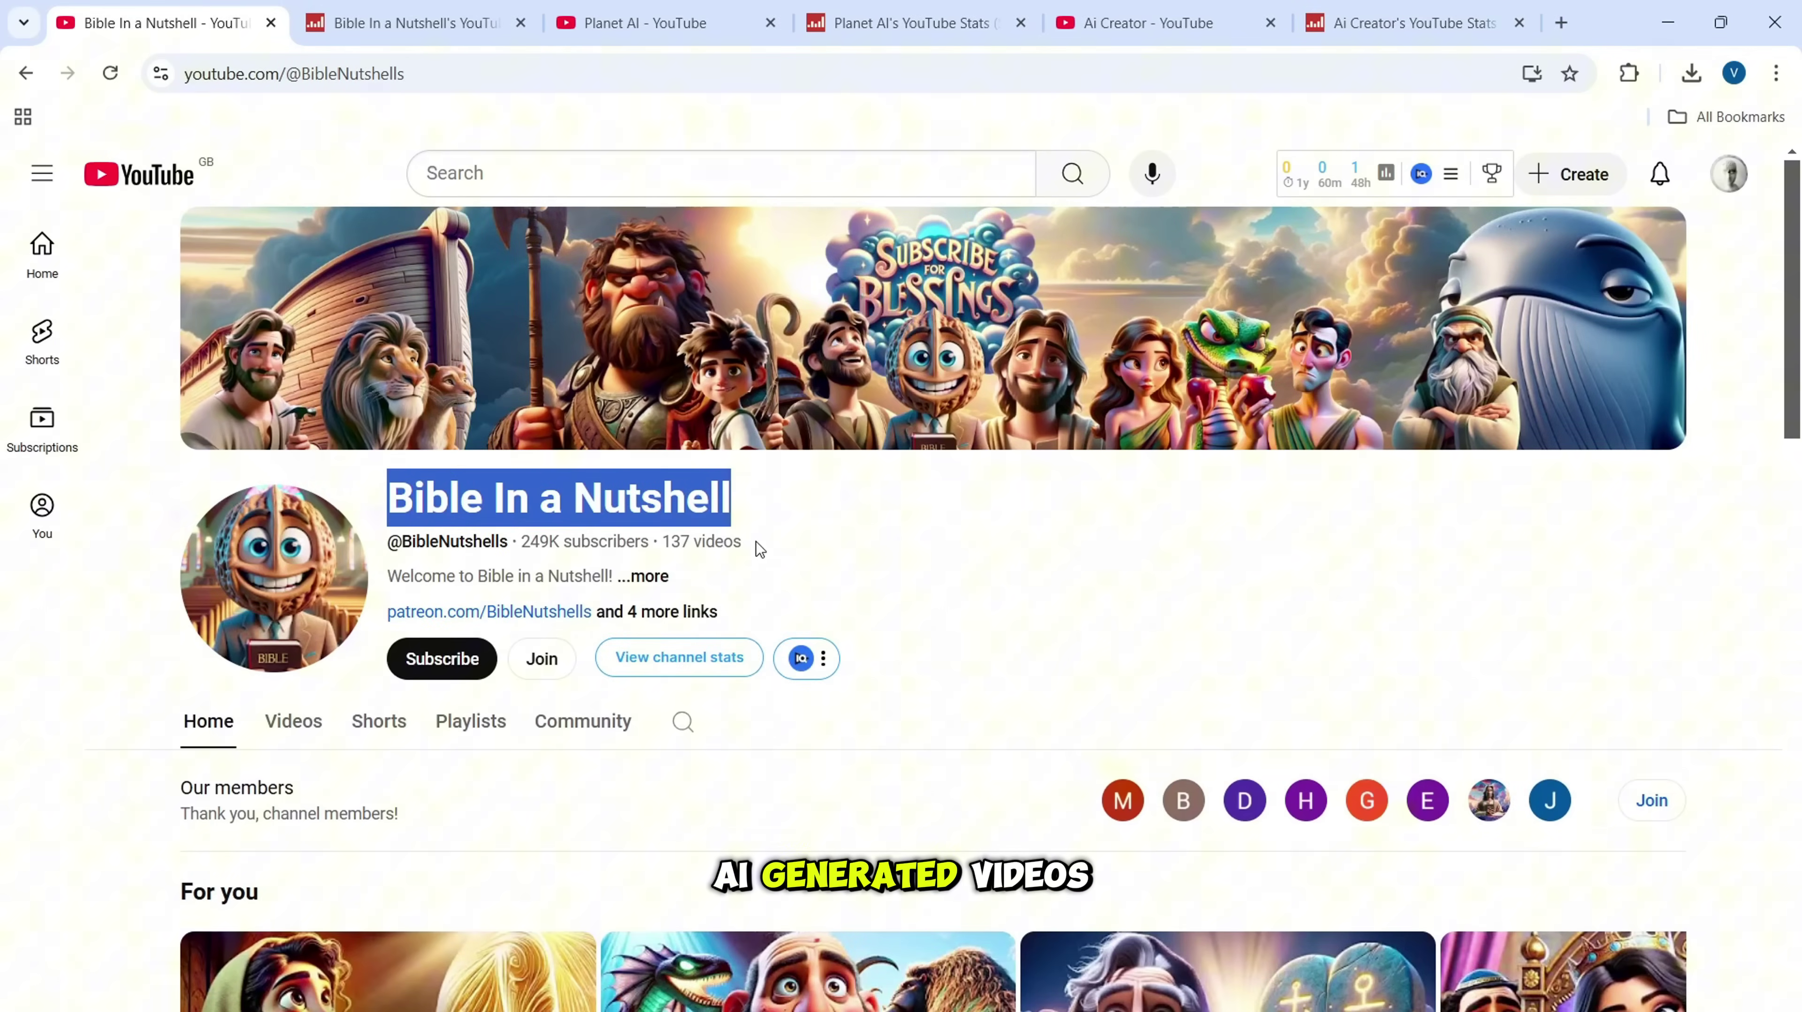
left_click_drag(522, 537, 664, 535)
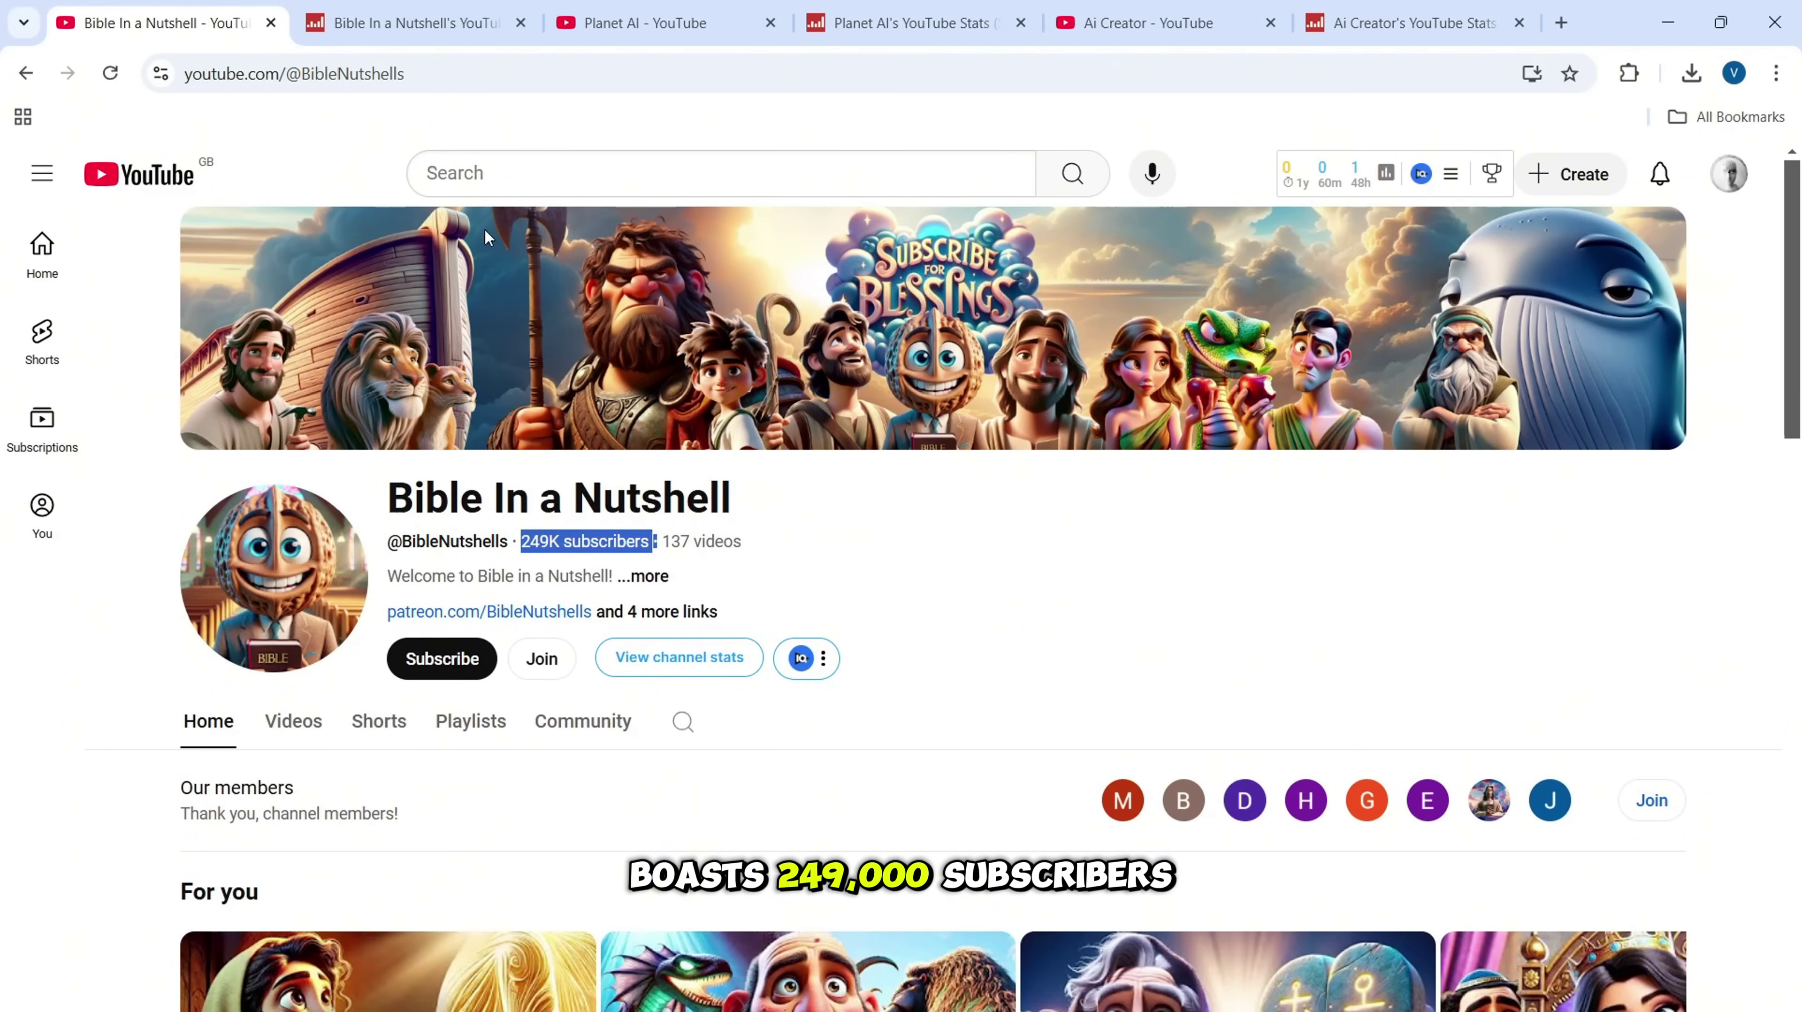
key("ctrl+Tab")
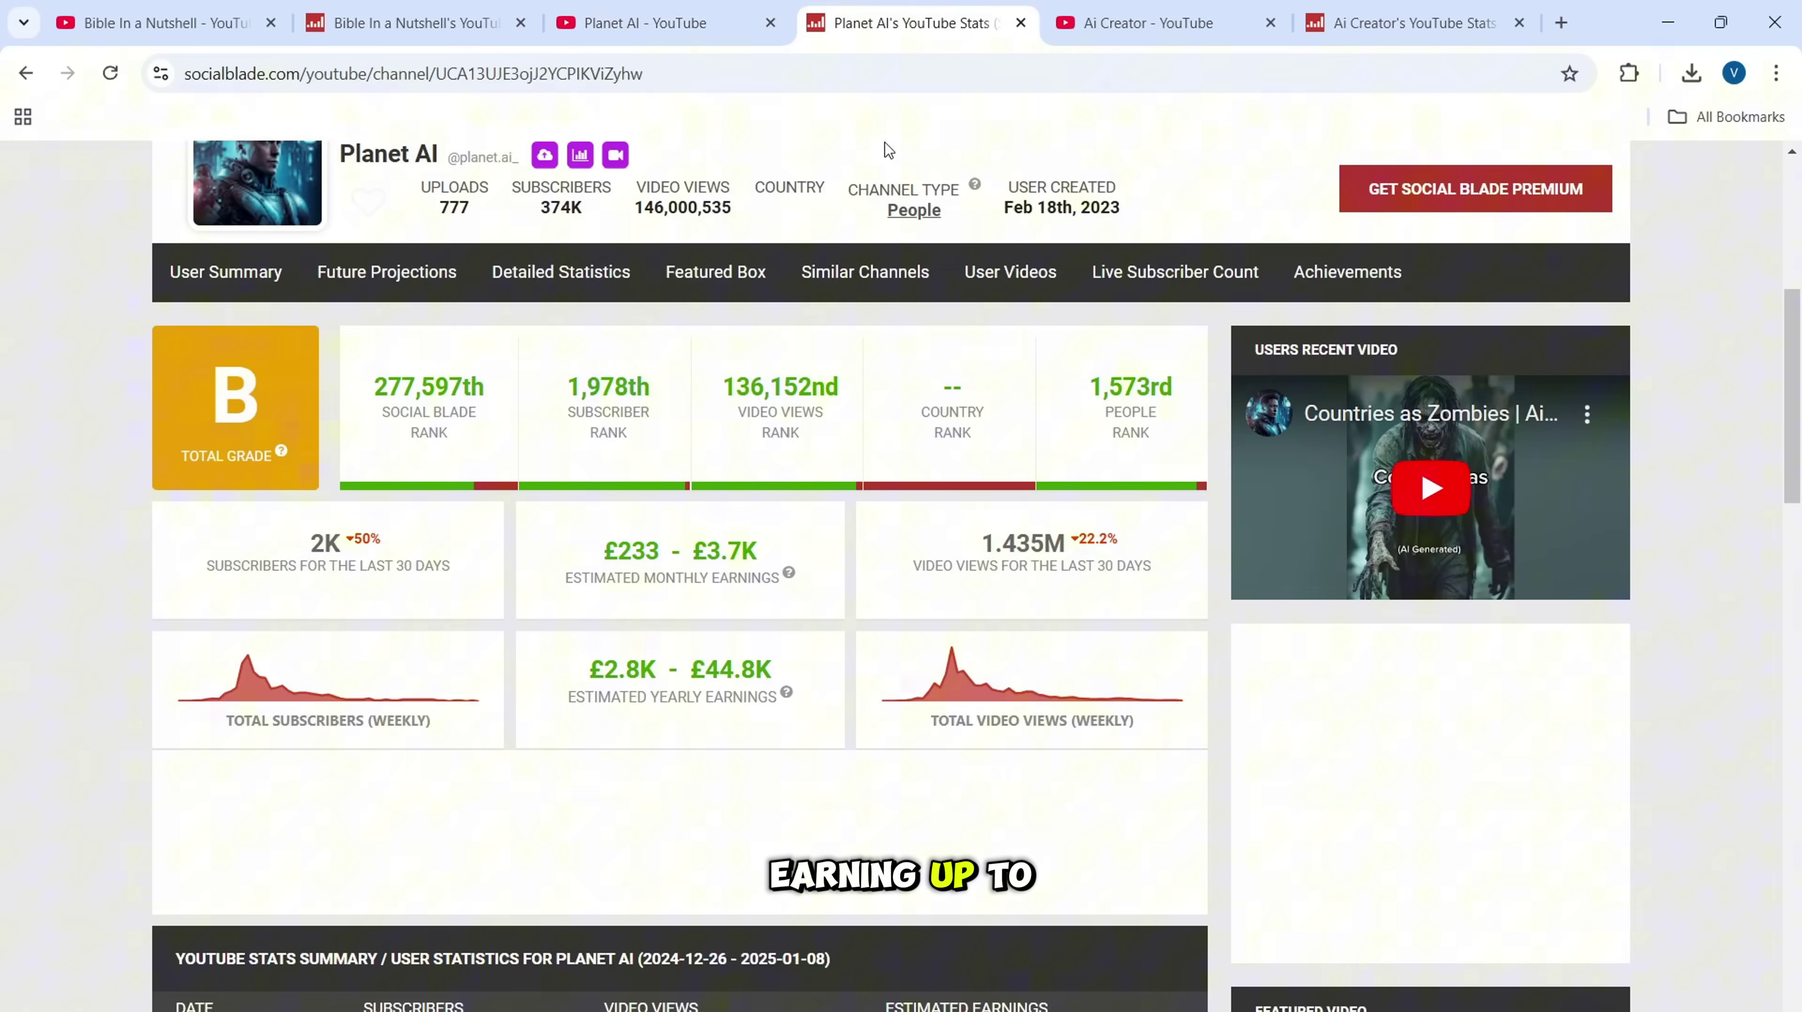
Step: Compare the Planet AI and Ai Creator channels, checking Ai Creator's YouTube statistics
left_click(691, 5)
scroll(1795, 334, "down", 8)
scroll(1795, 333, "up", 8)
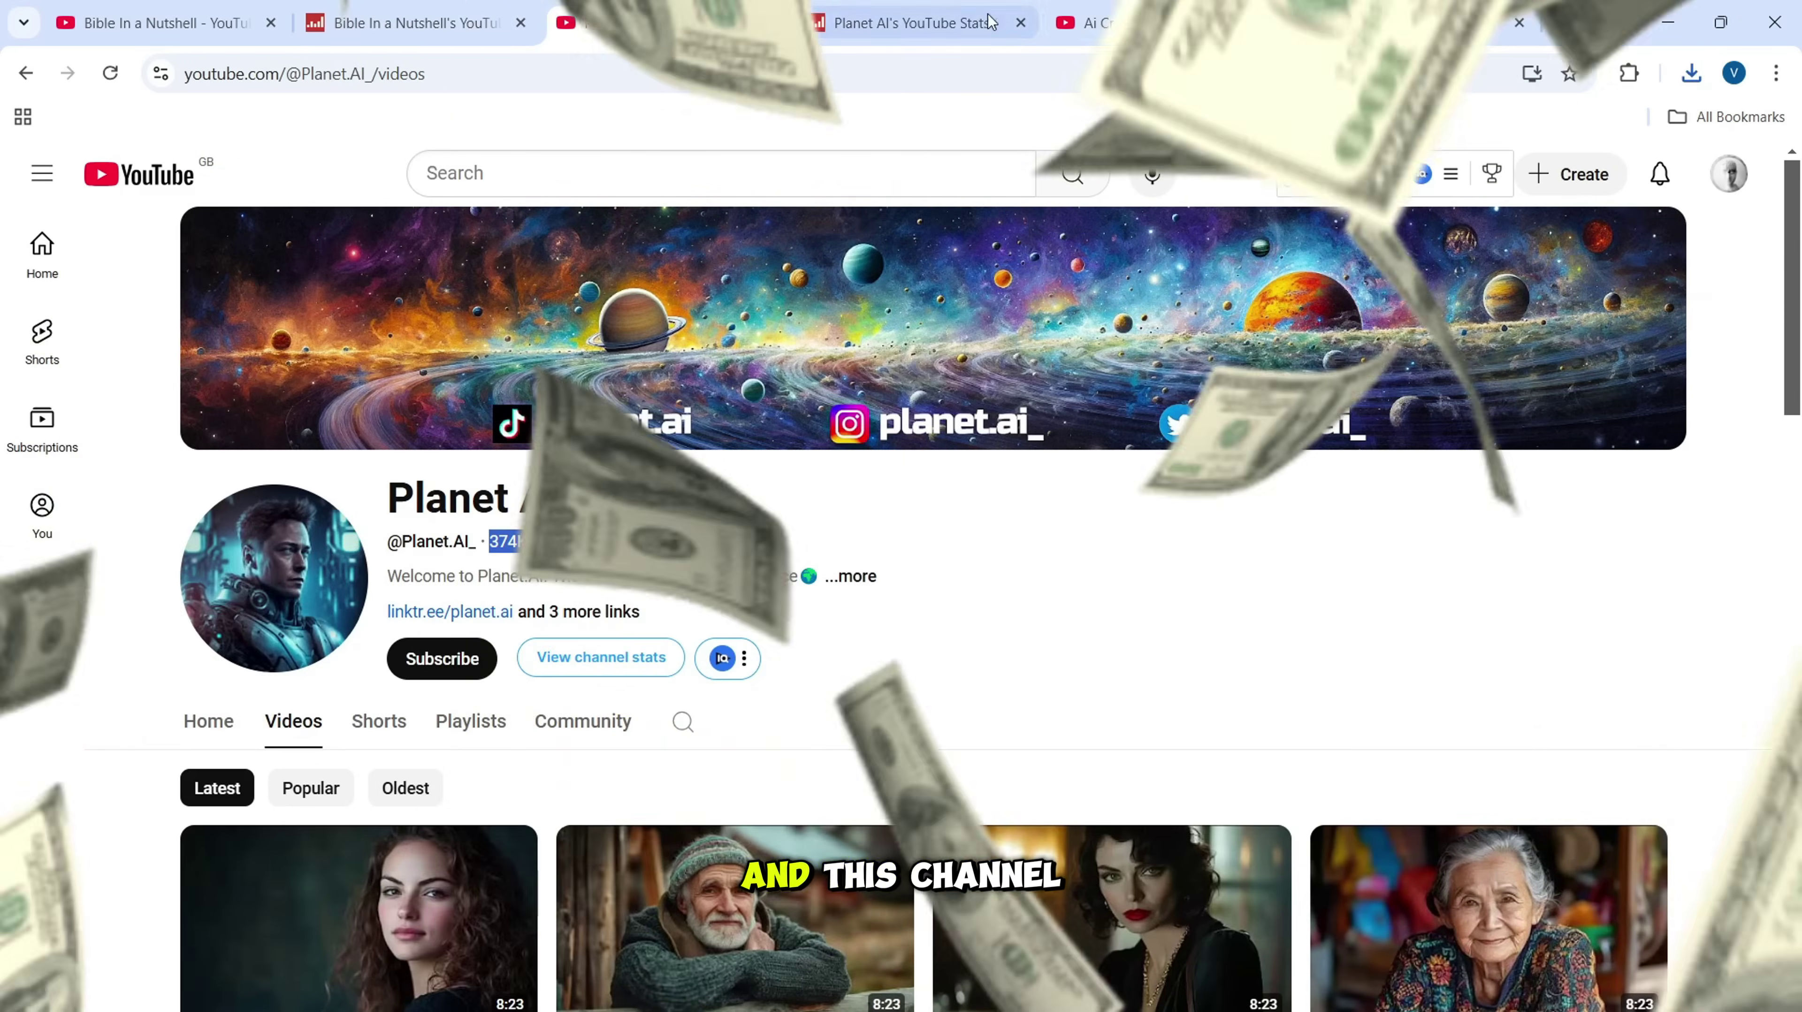
left_click(1099, 17)
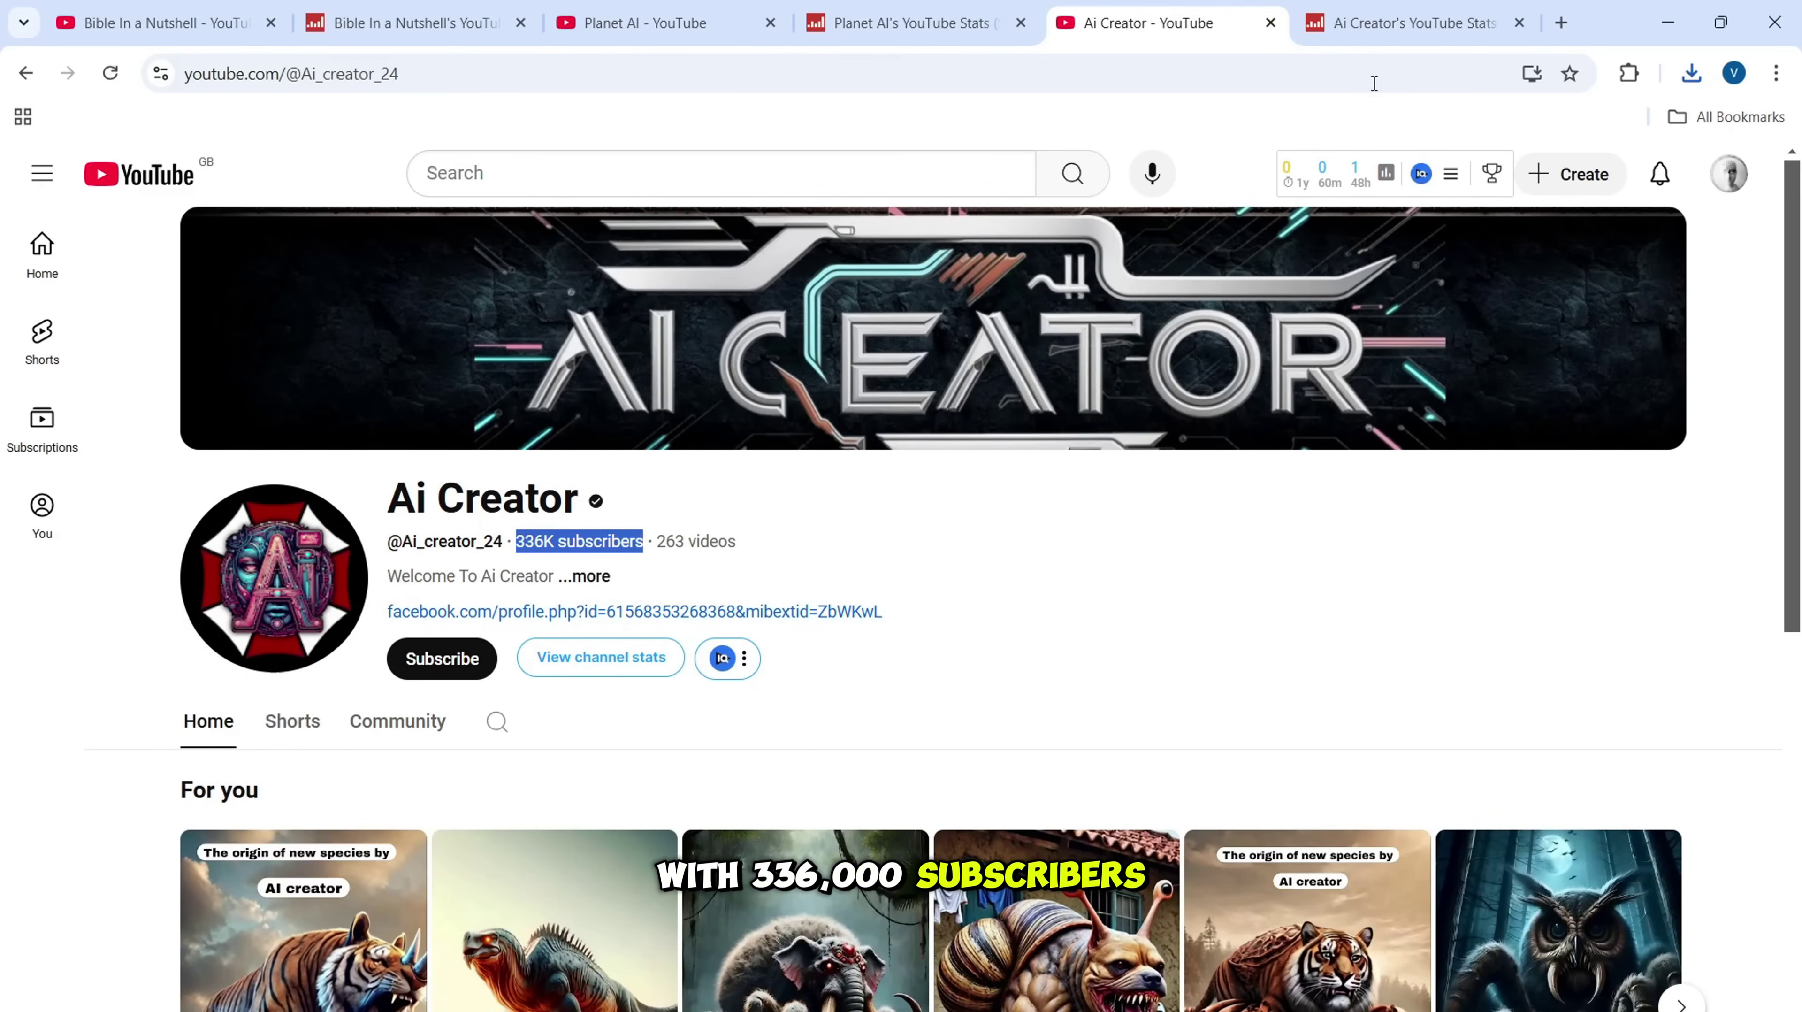
left_click(1406, 23)
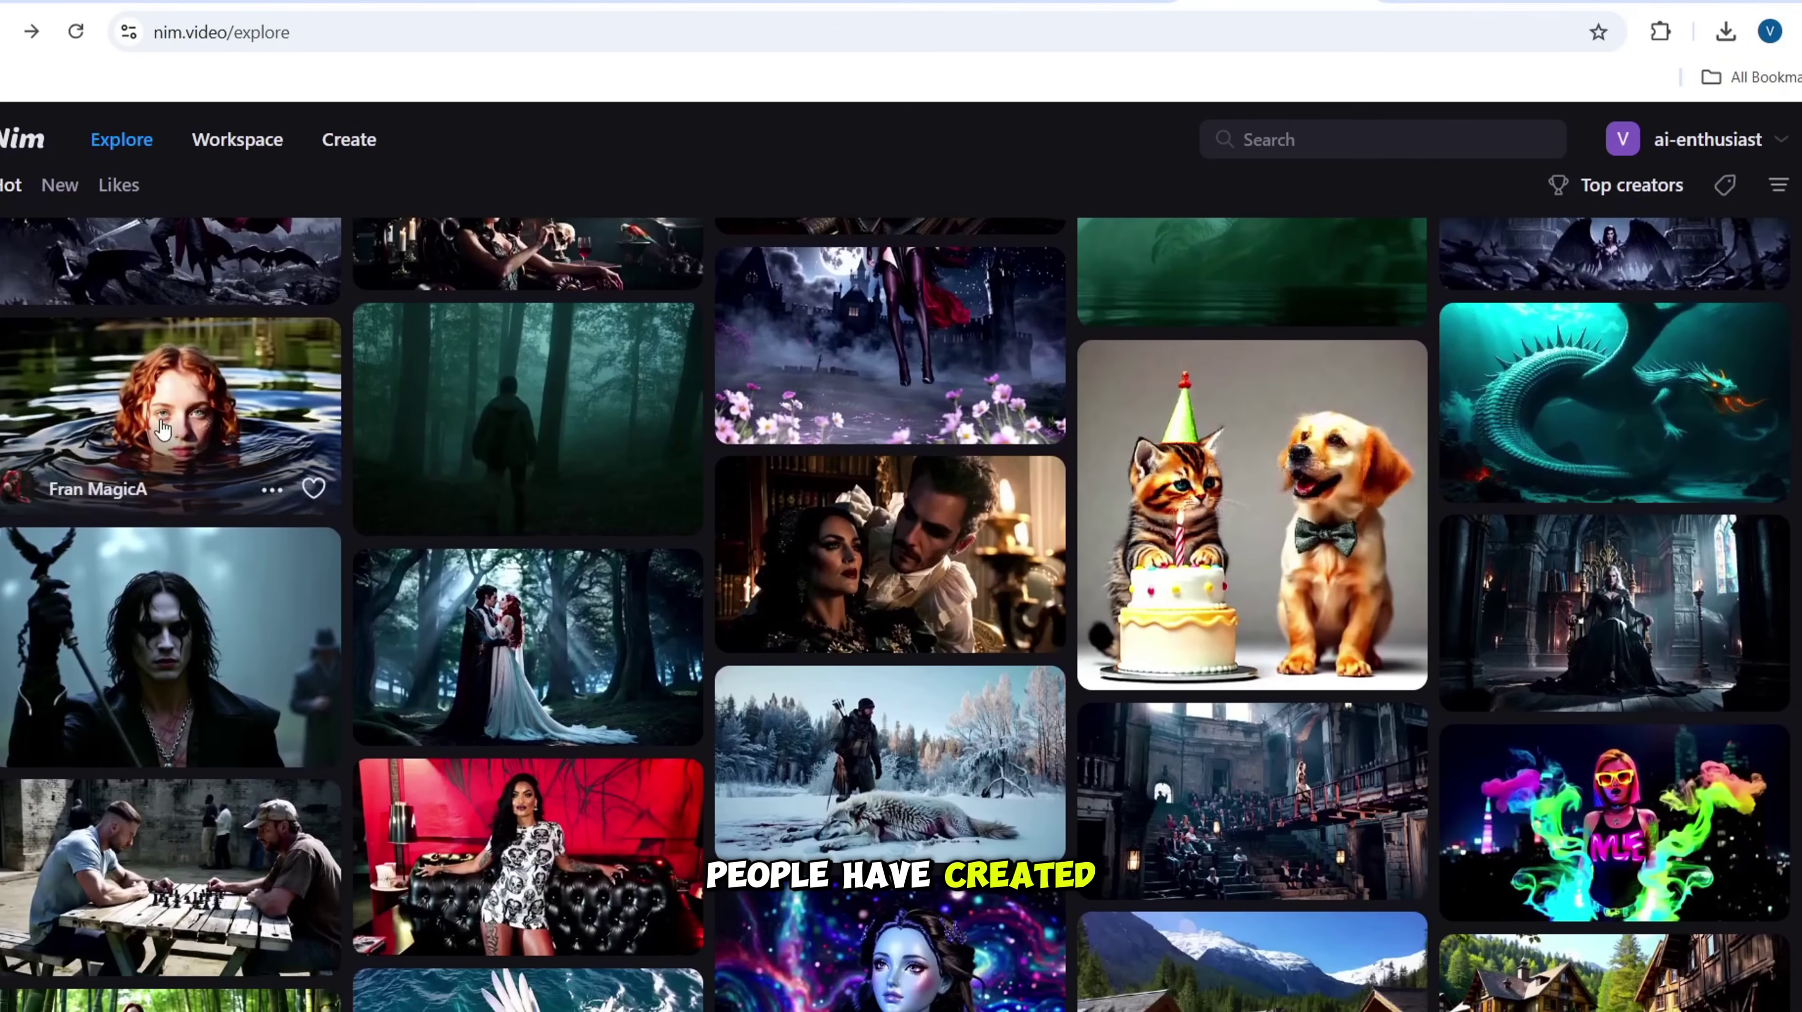
Step: View the red-haired woman in water video, then load nim.video and log in
left_click(170, 418)
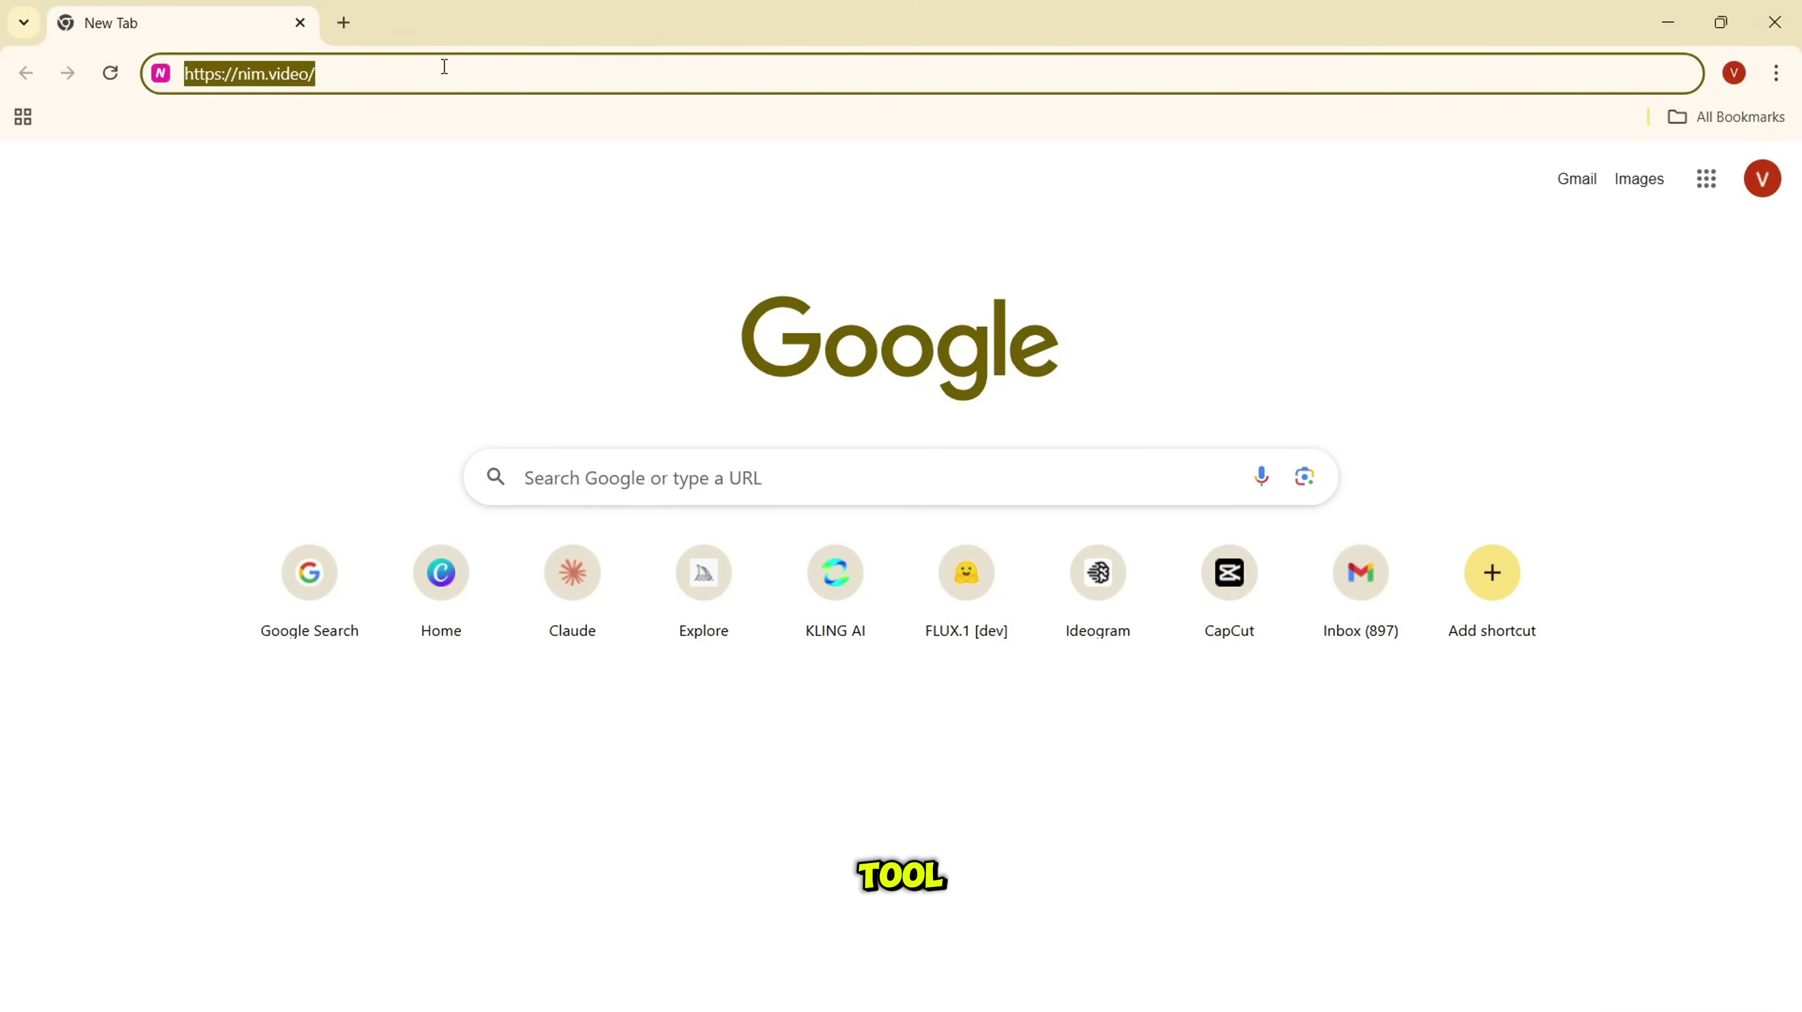
key("Return")
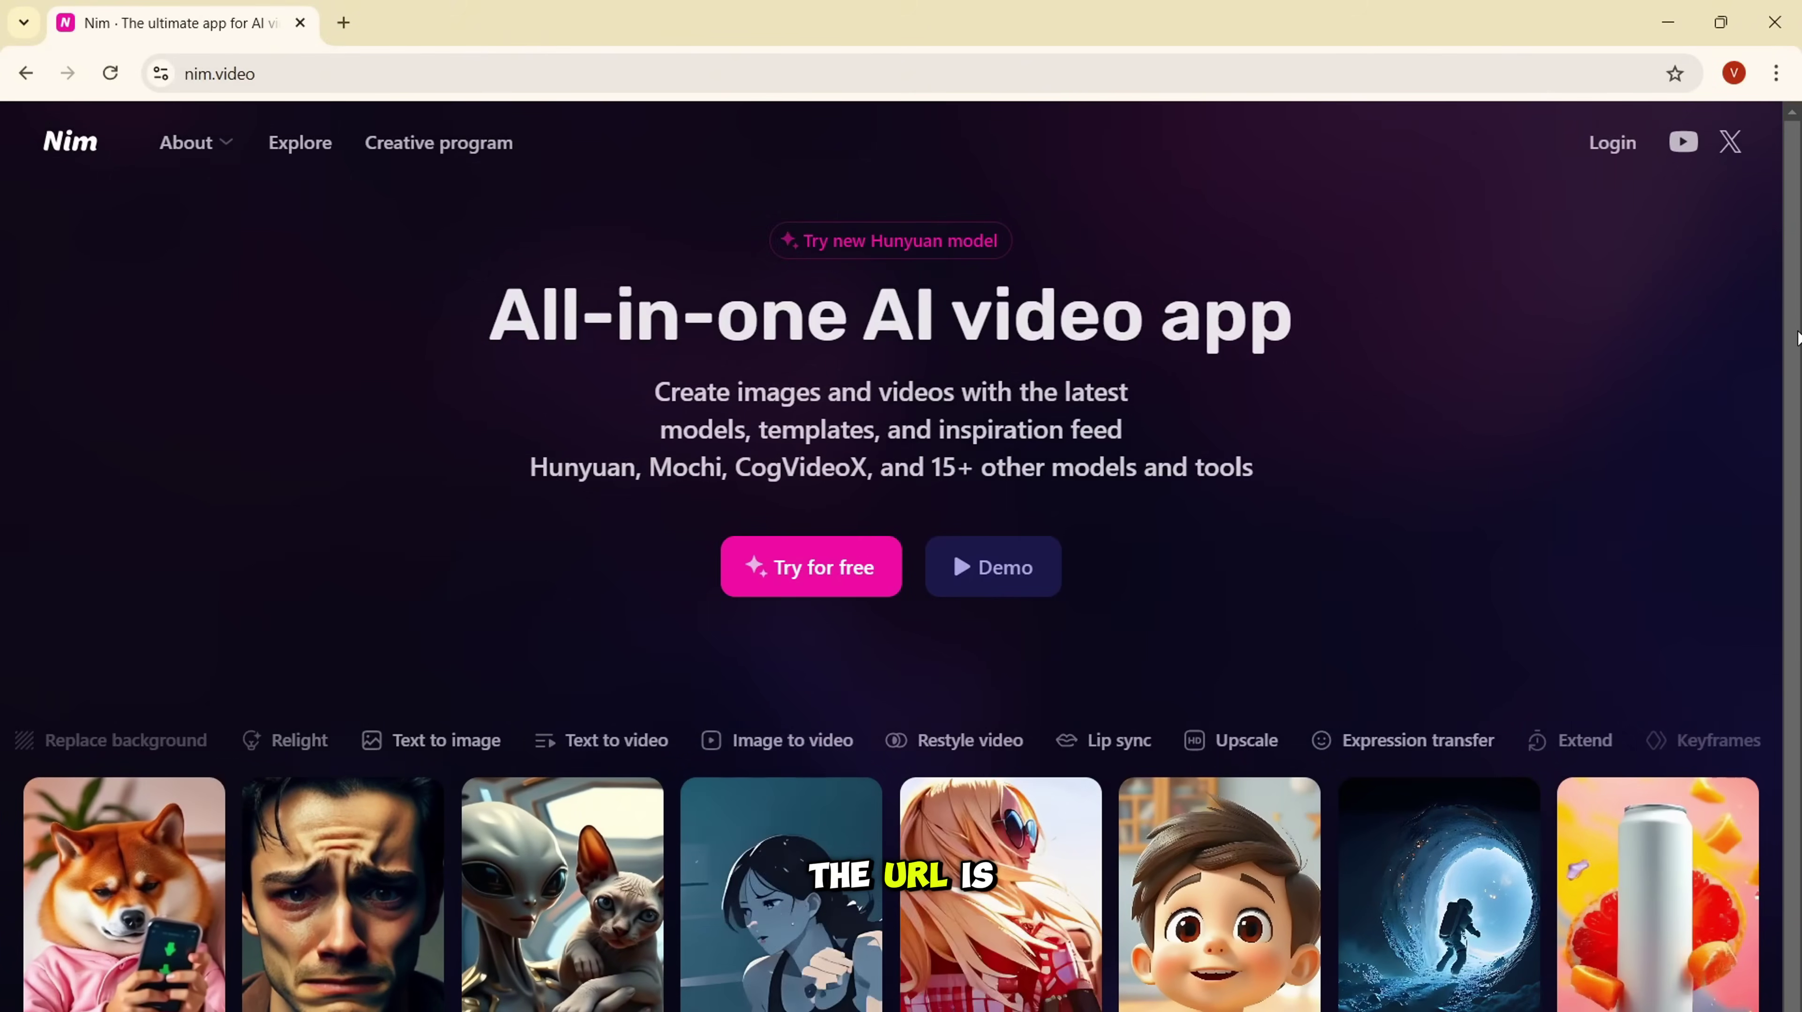
scroll(1424, 757, "down", 1)
scroll(1581, 383, "up", 1)
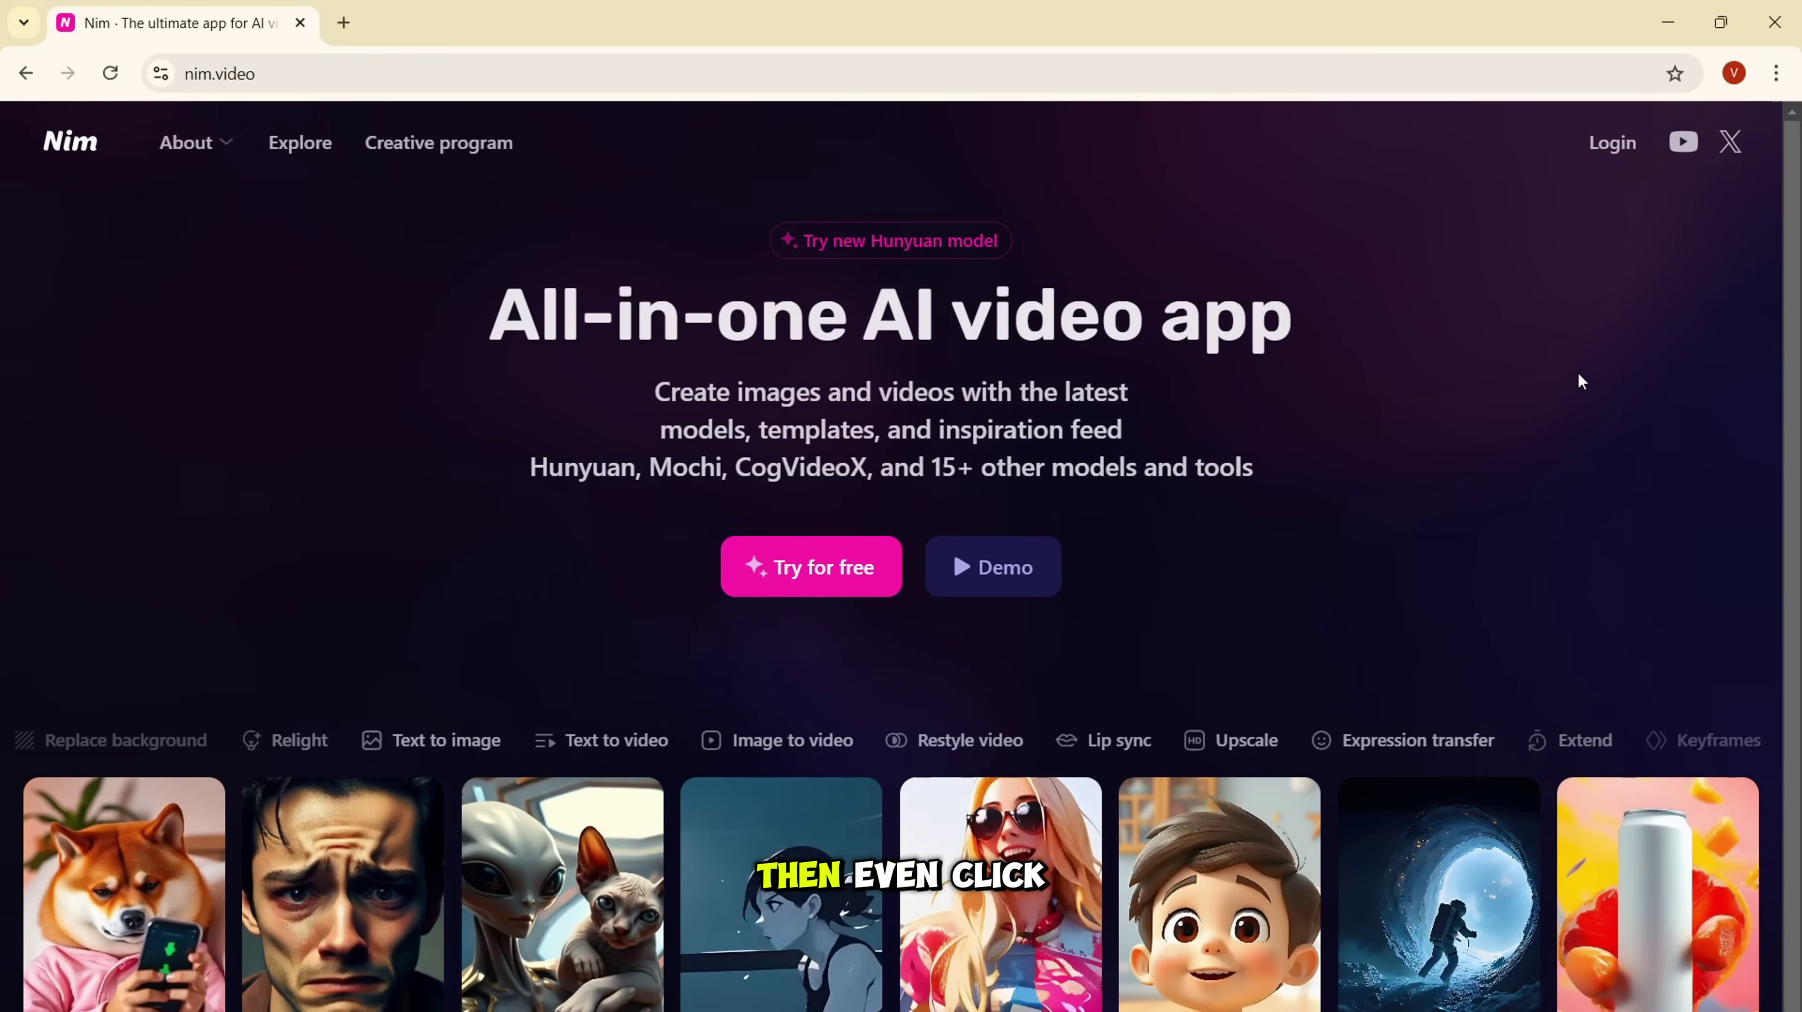
left_click(1612, 145)
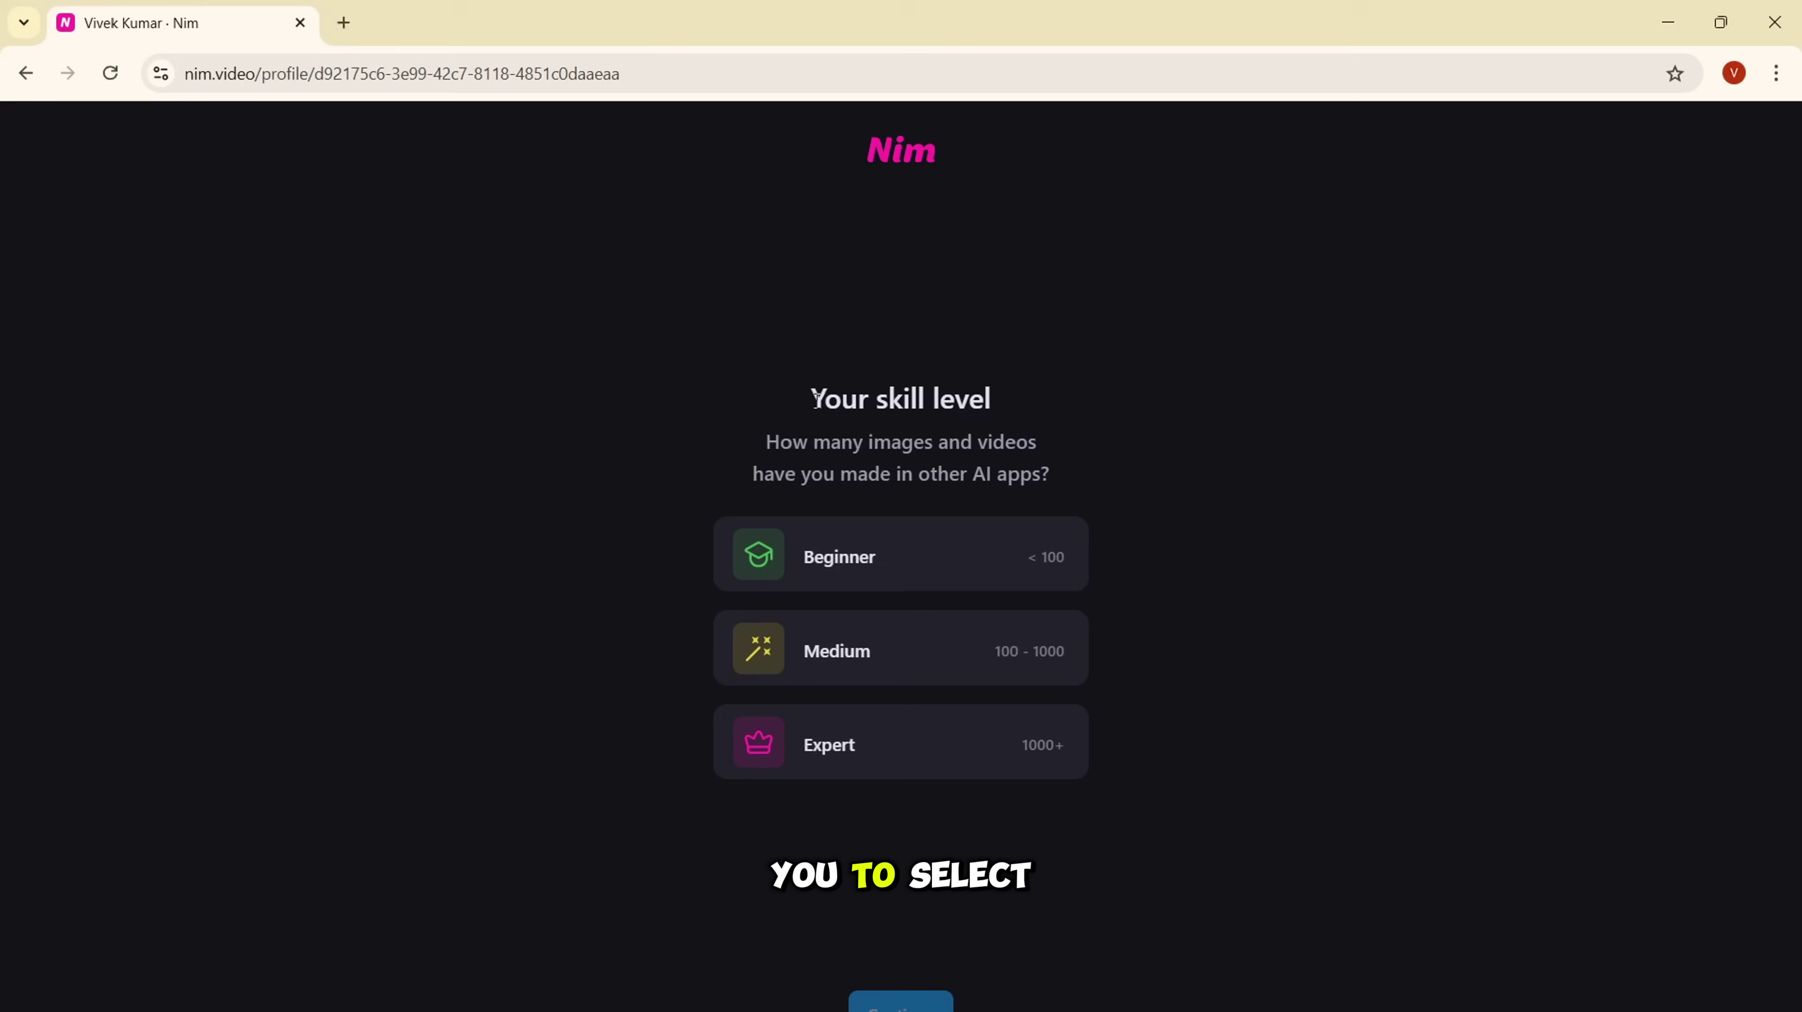
Step: Answer the skill-level question with Medium and continue
left_click_drag(826, 400, 998, 398)
left_click(1000, 401)
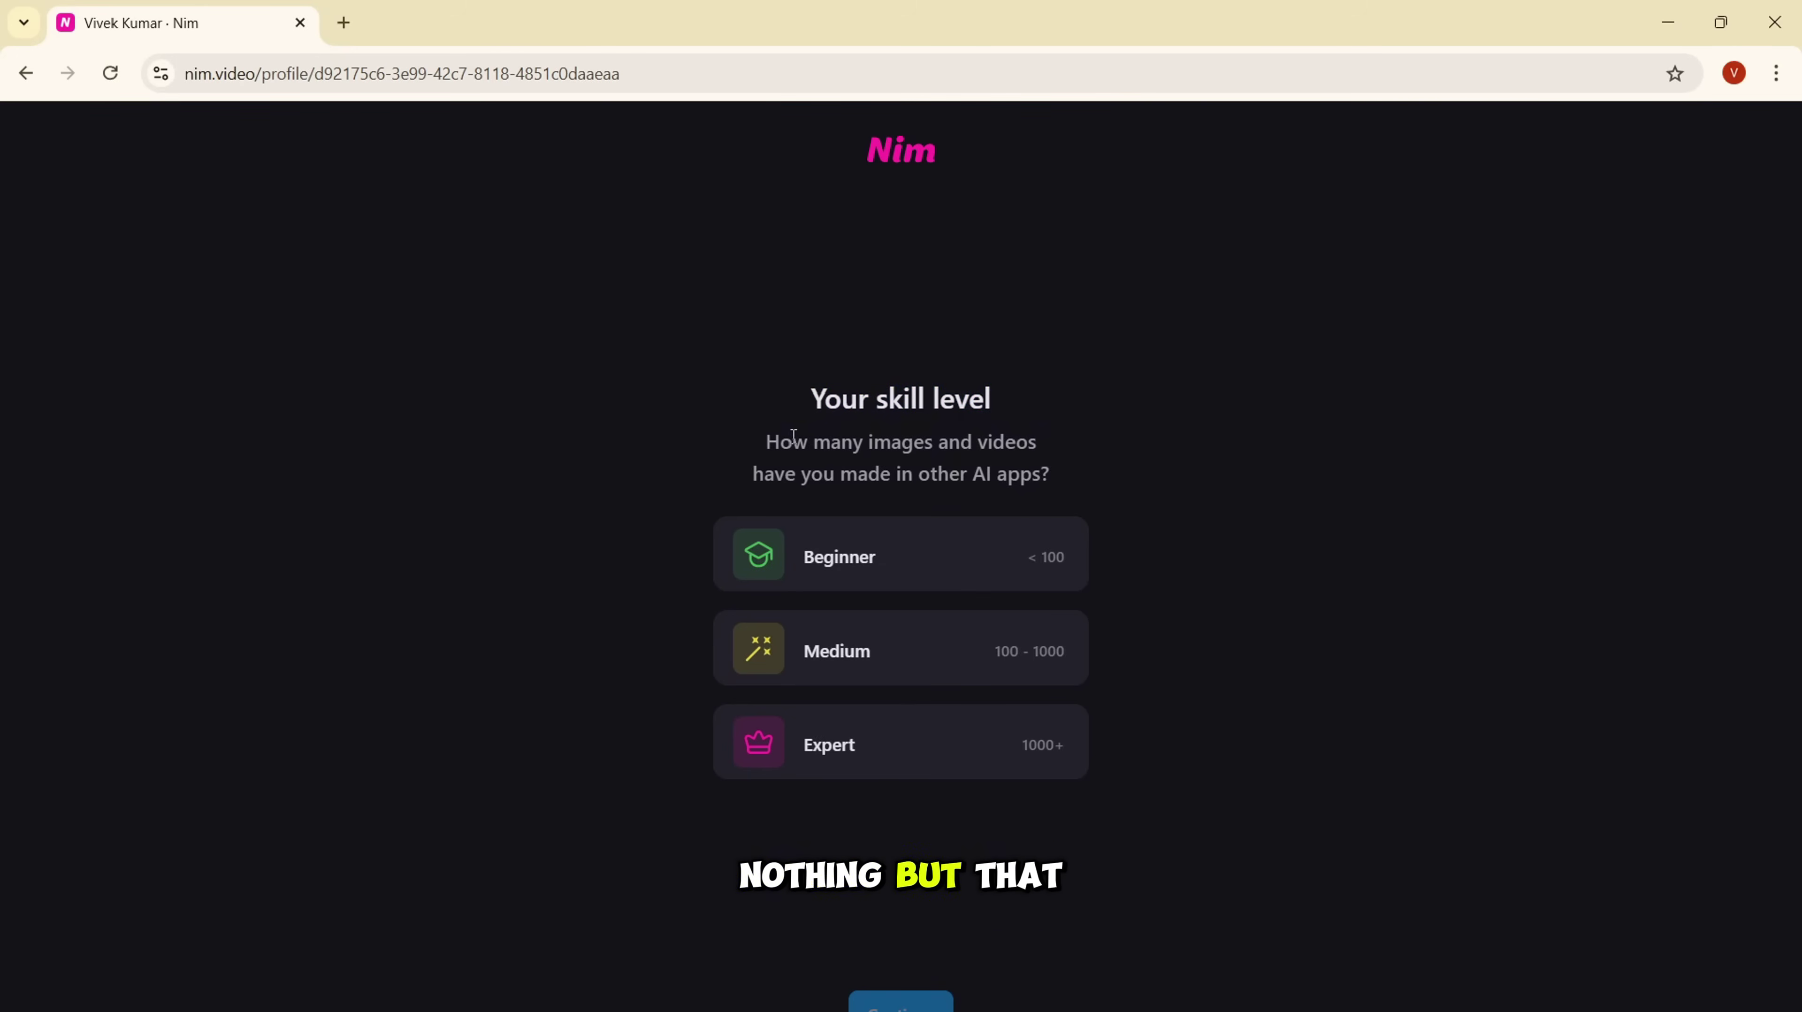
left_click_drag(766, 443, 1035, 478)
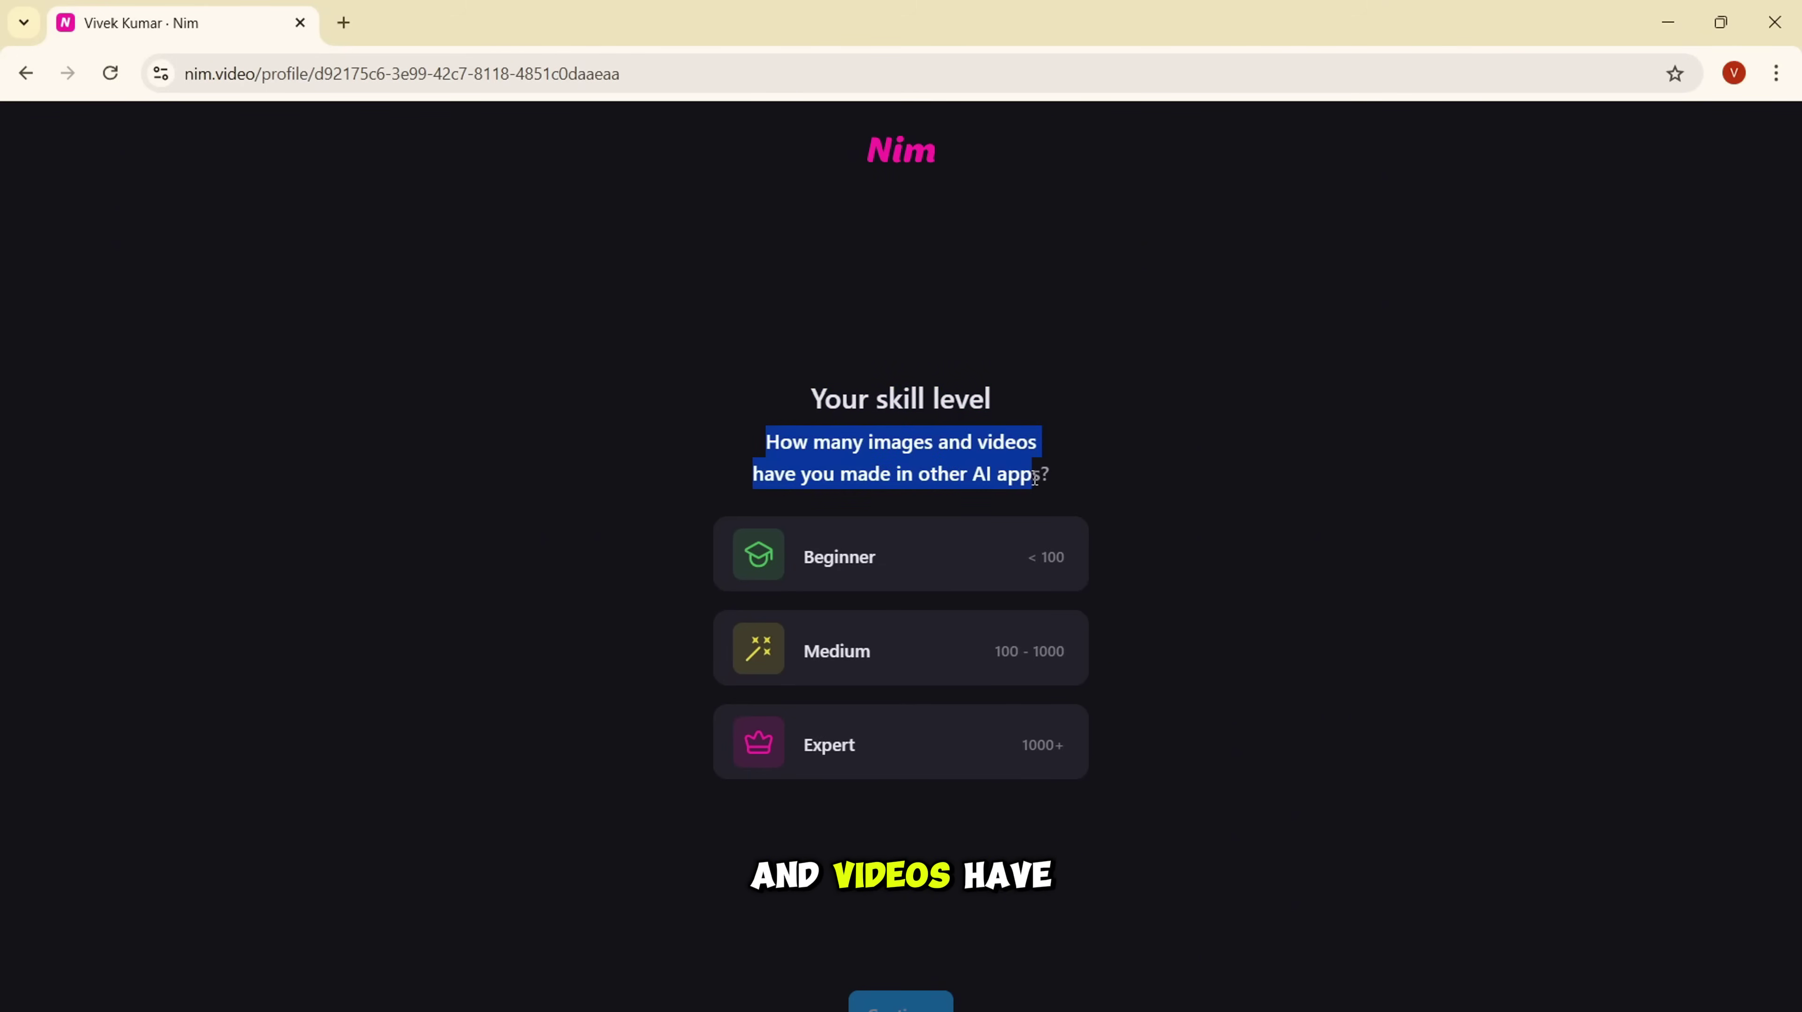
left_click(1069, 481)
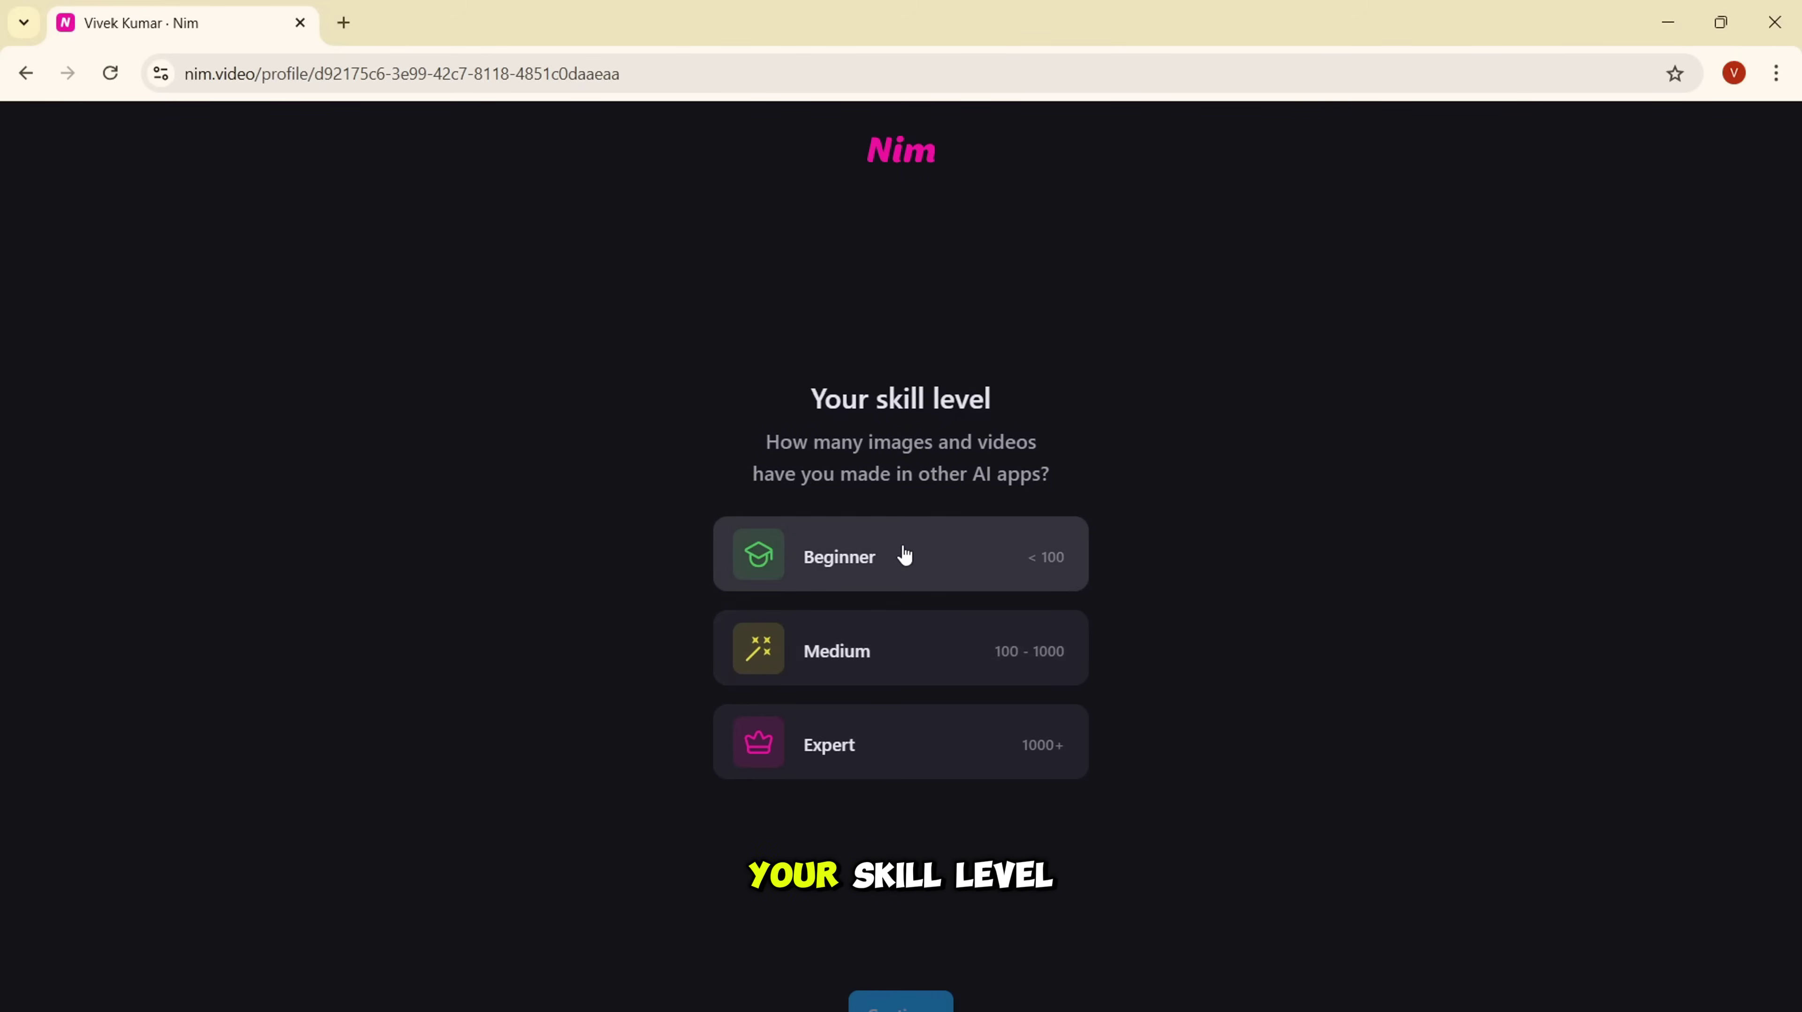
left_click(912, 657)
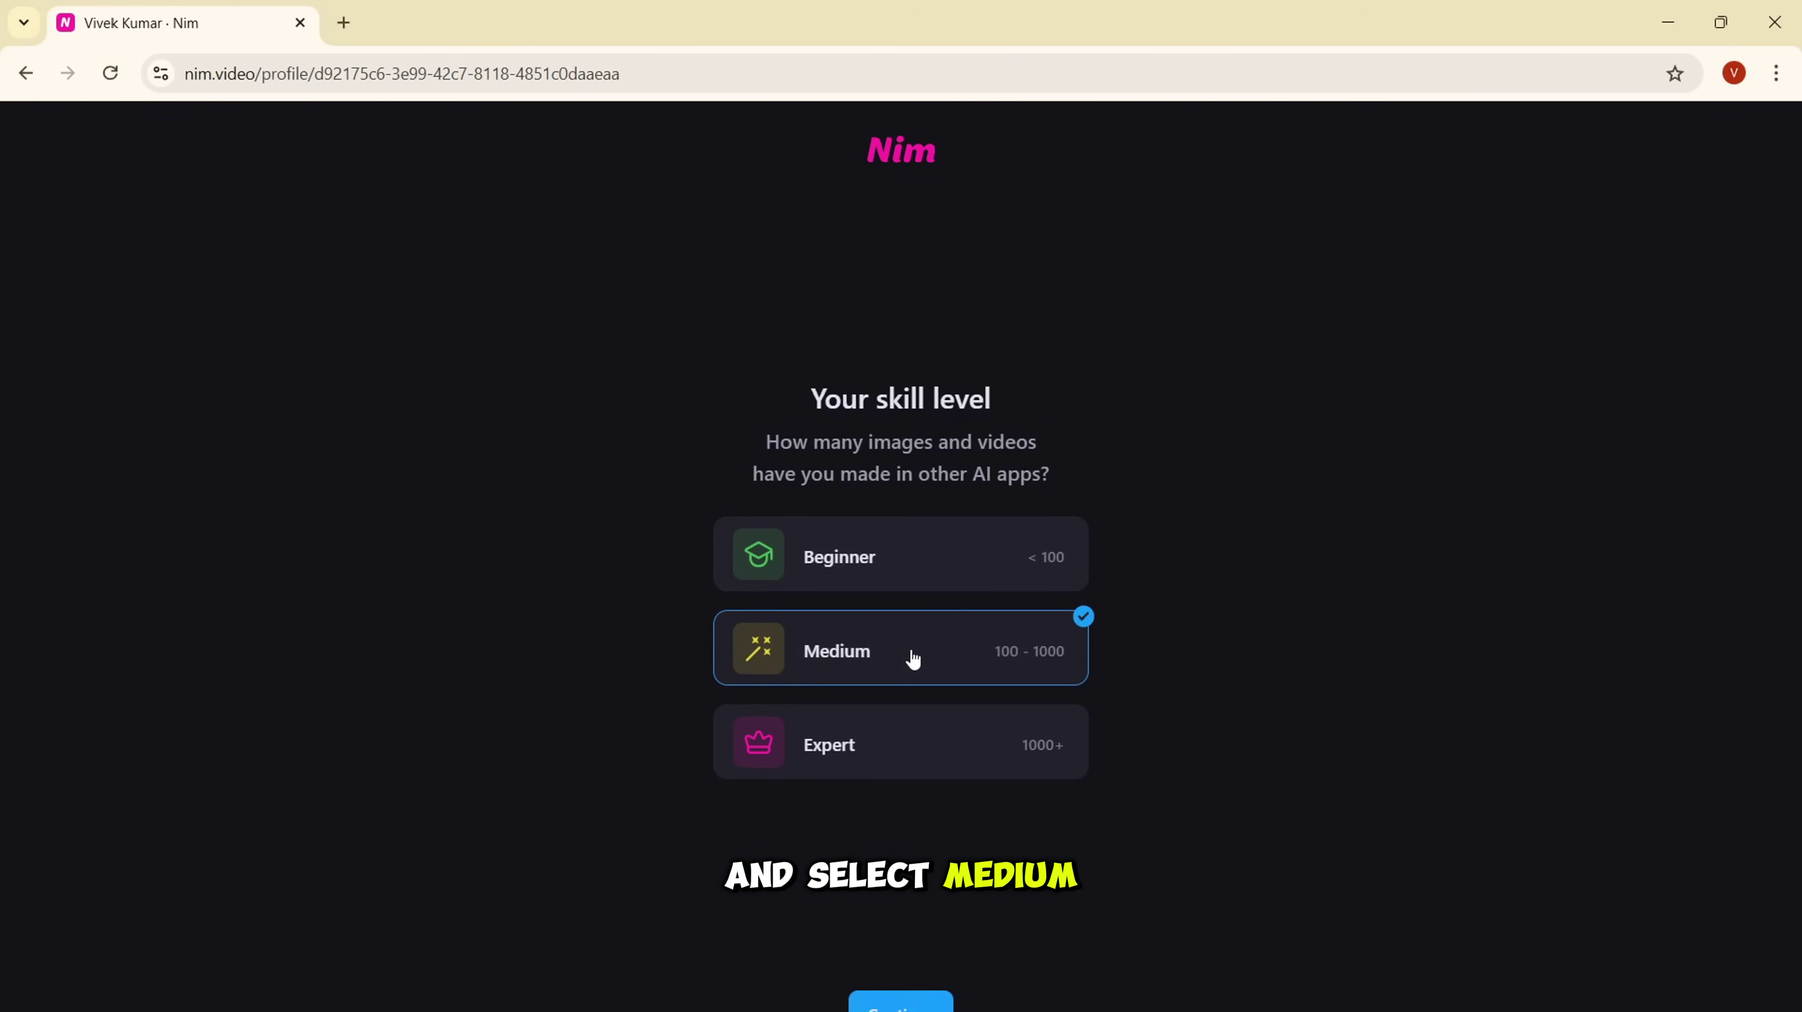
left_click(905, 1002)
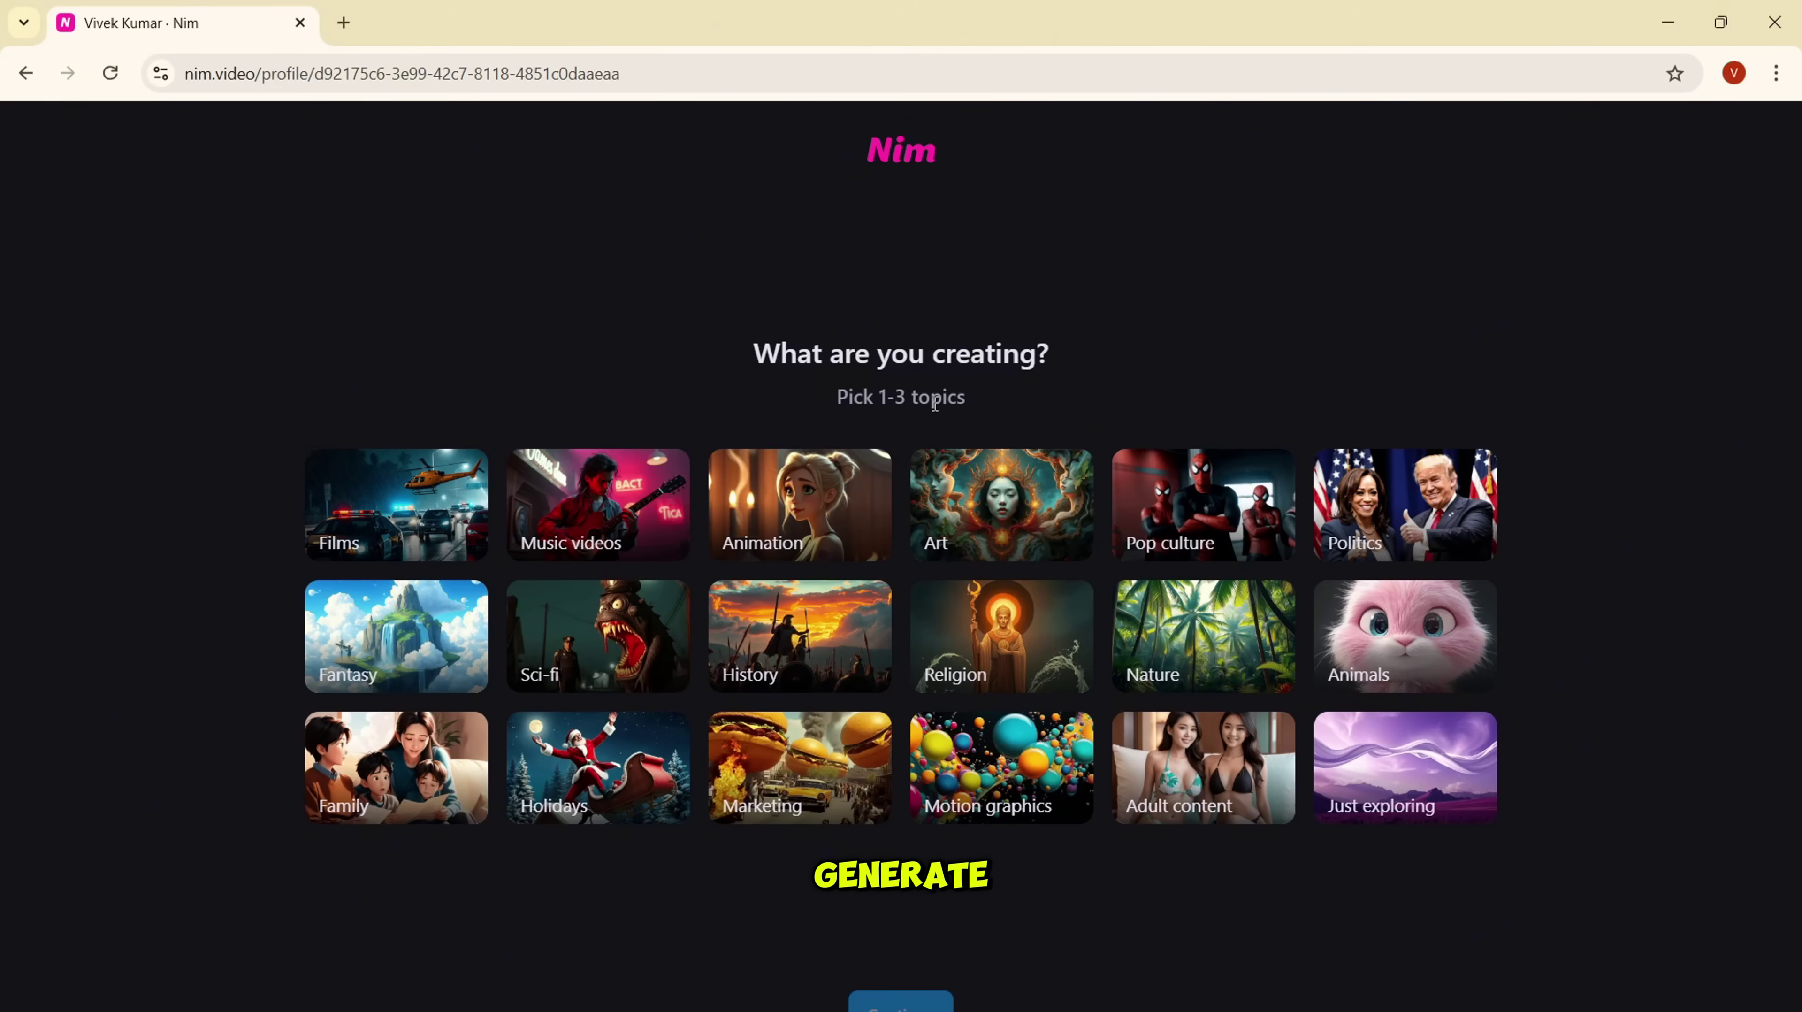
Step: Pick Animation, Art and Fantasy as topics and continue to the introduction form
left_click(799, 516)
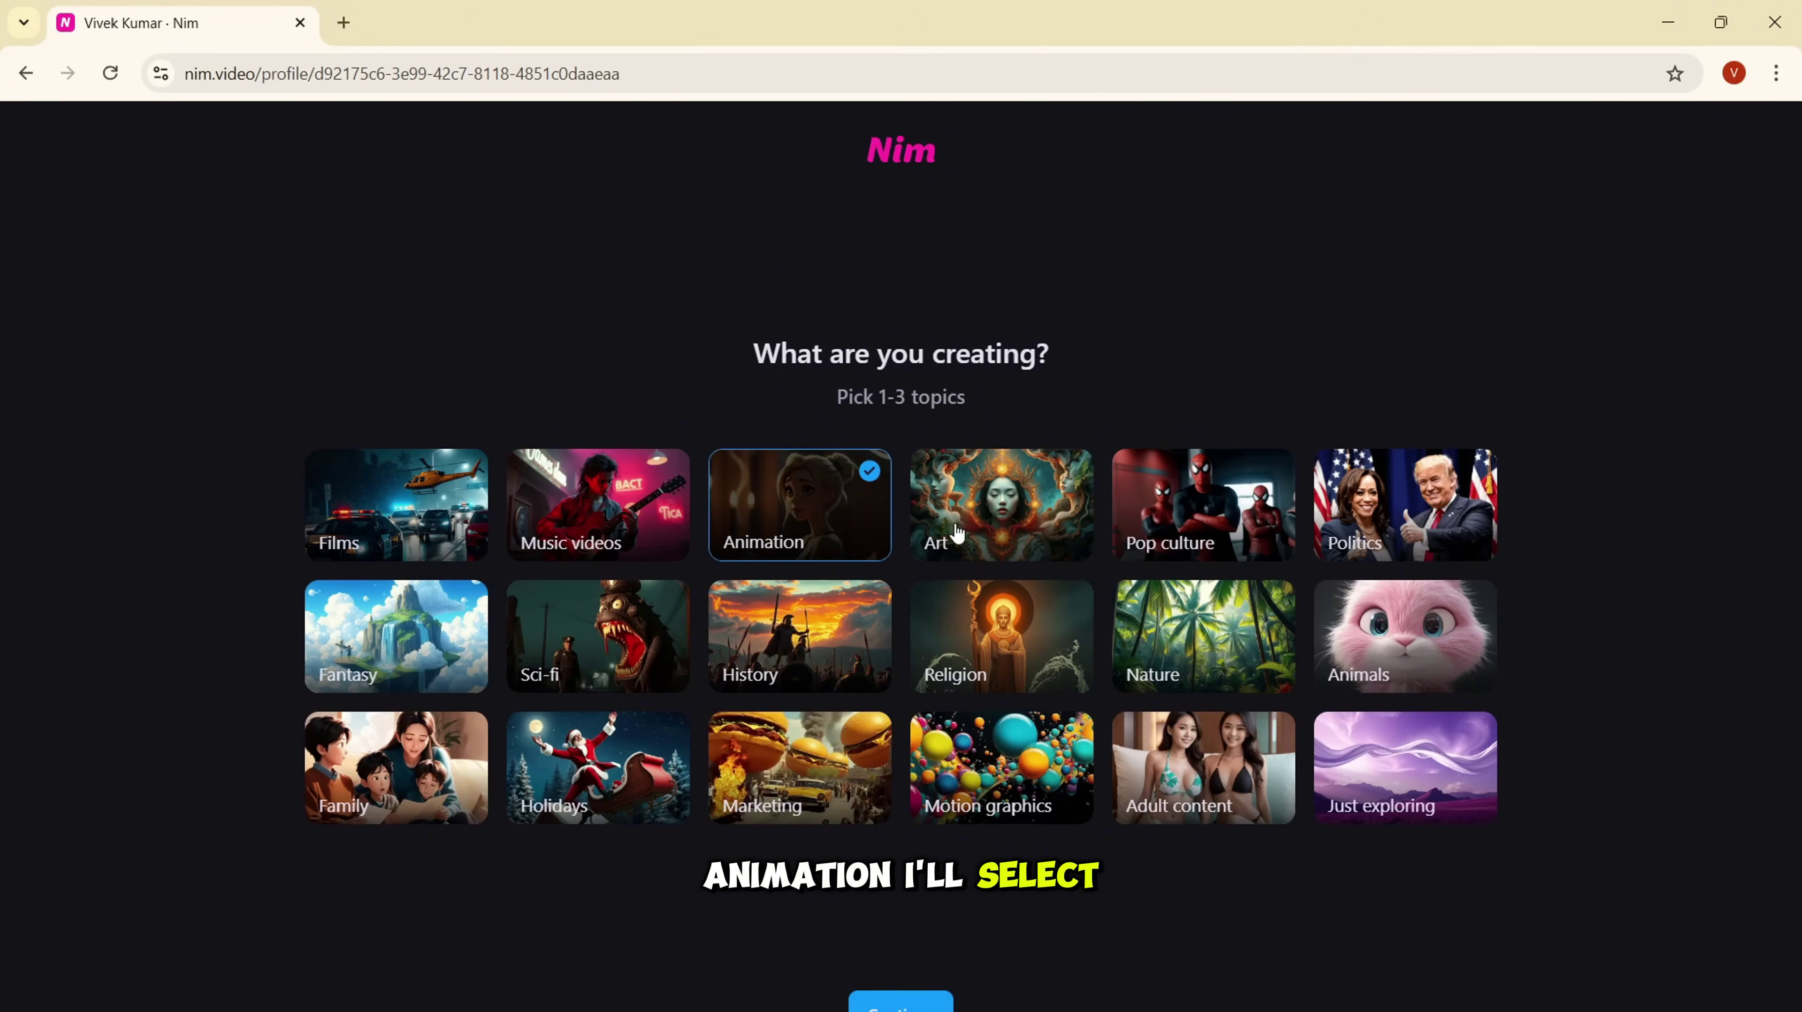
left_click(988, 530)
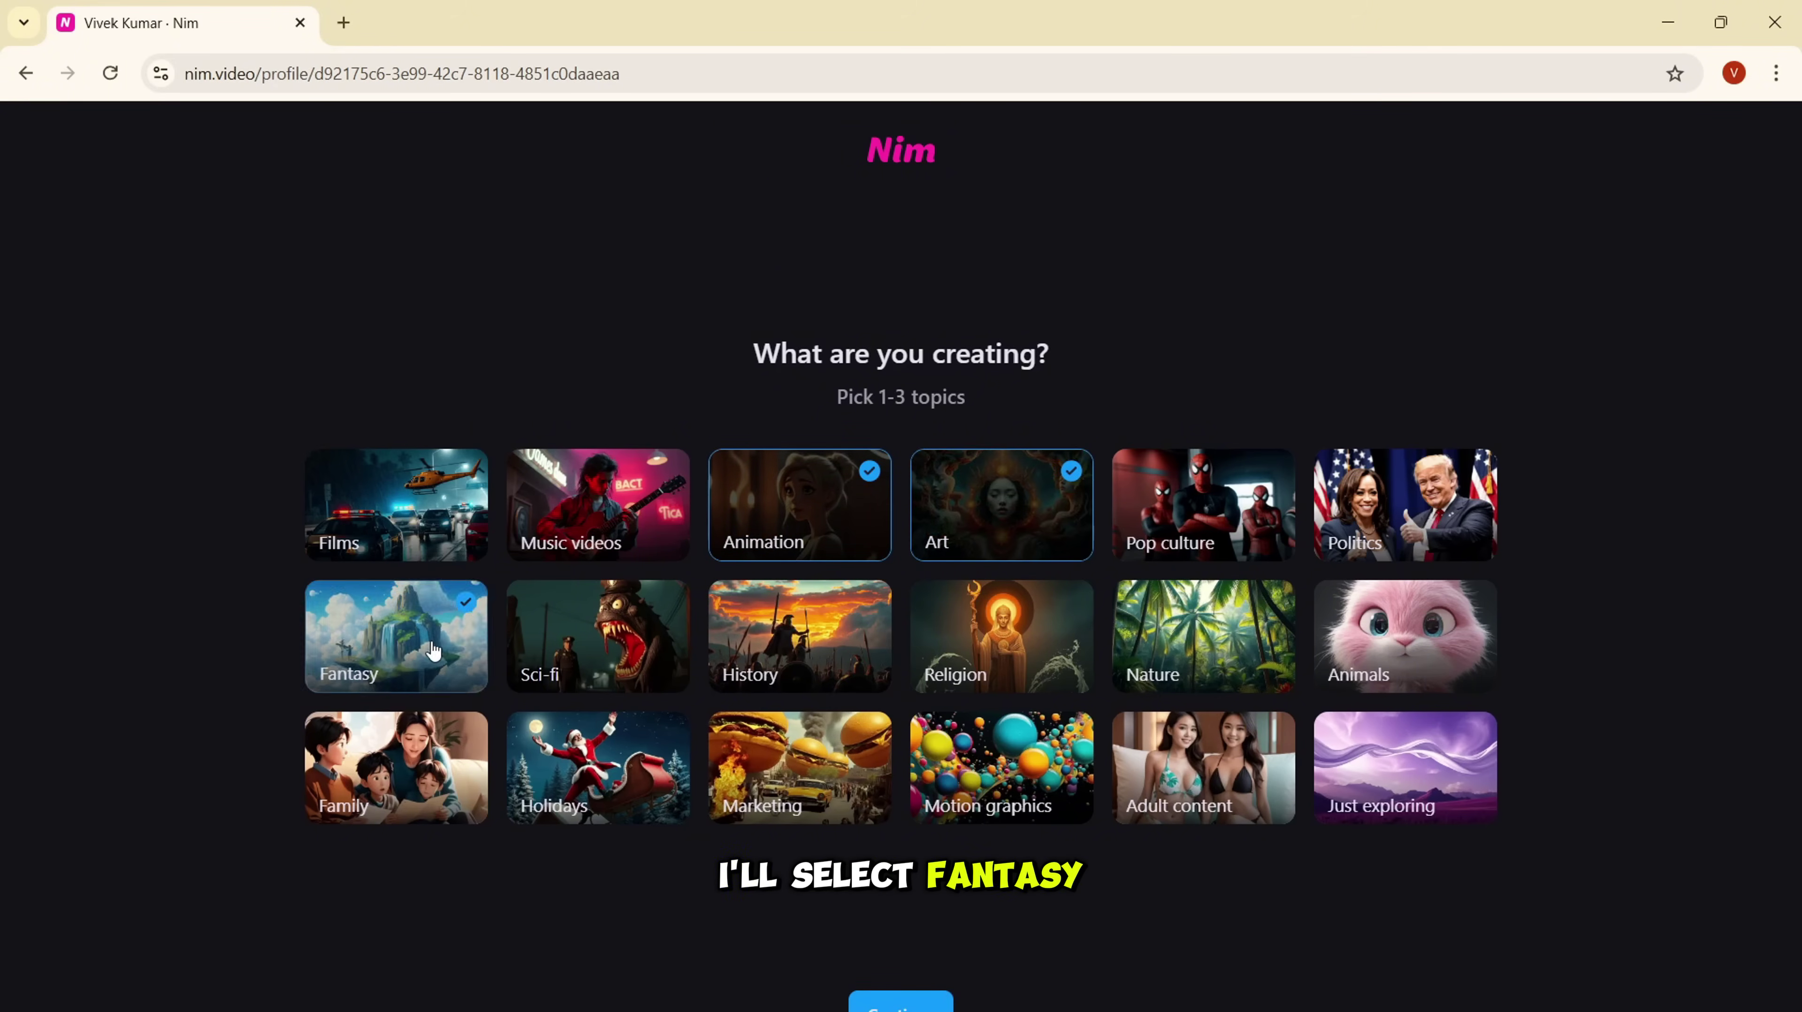
left_click(396, 634)
left_click(914, 1004)
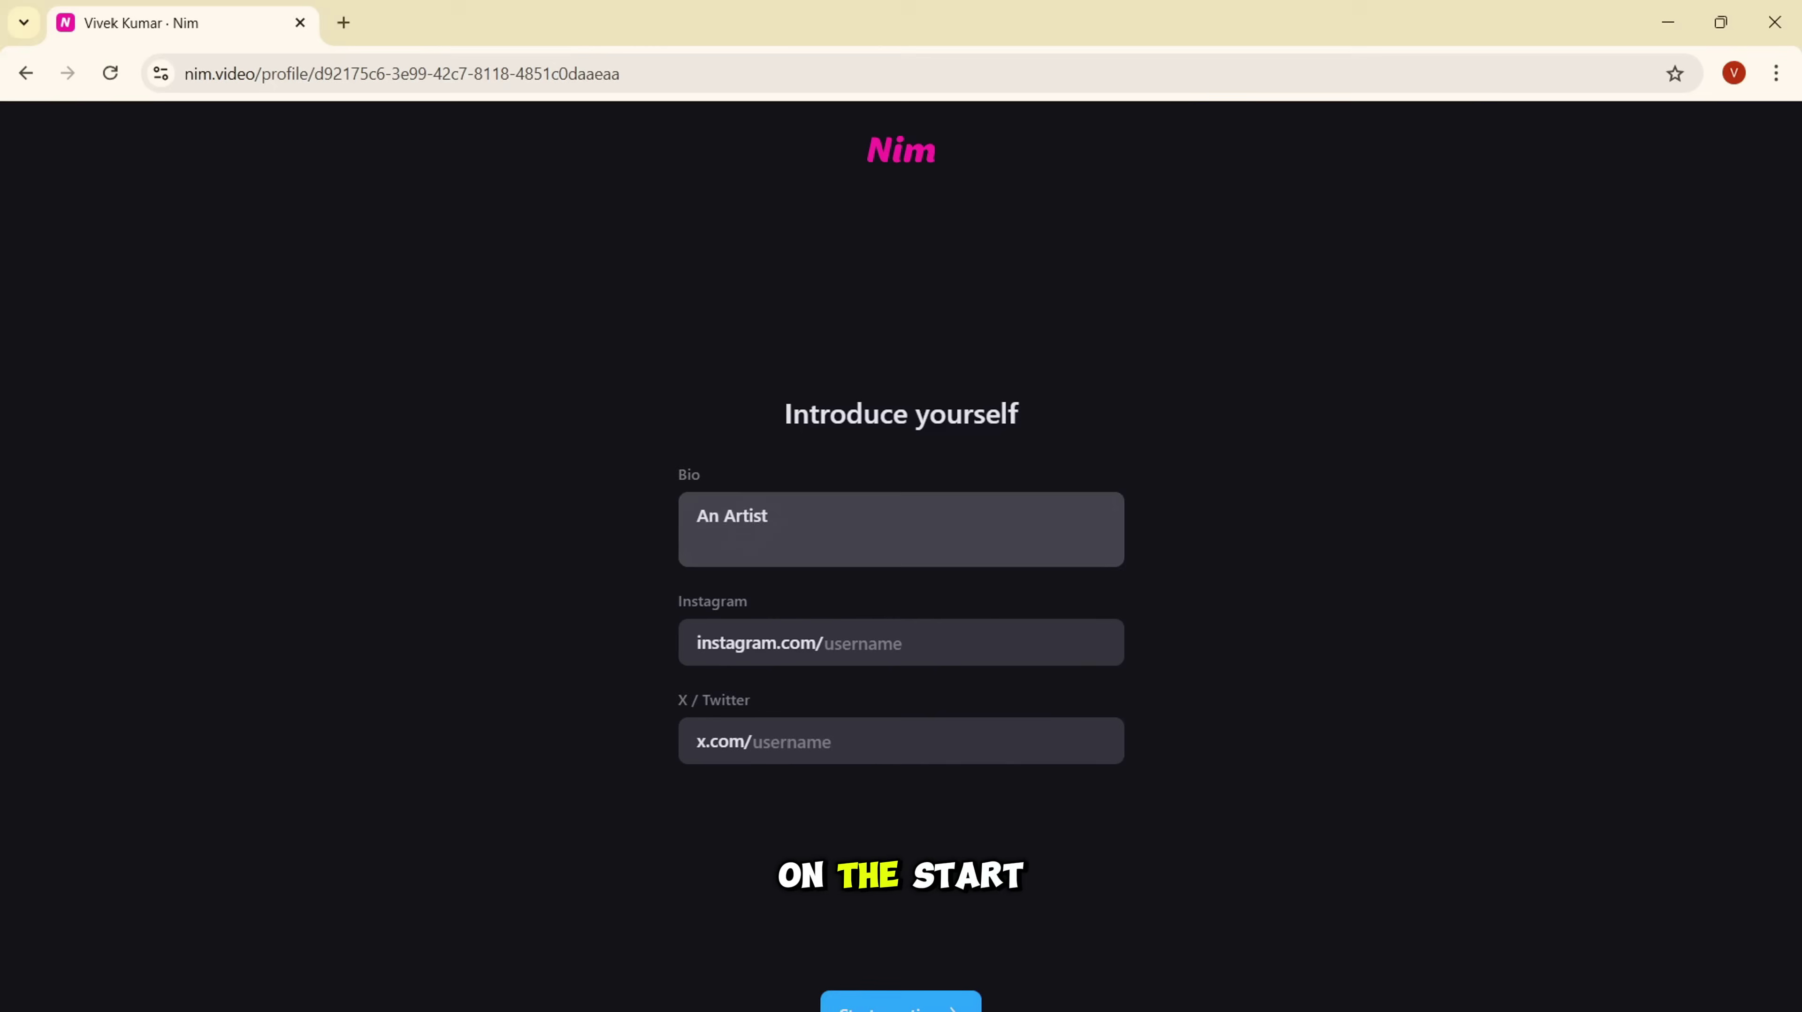
Step: Submit the 'An Artist' introduction to reach the new profile page
left_click(900, 1002)
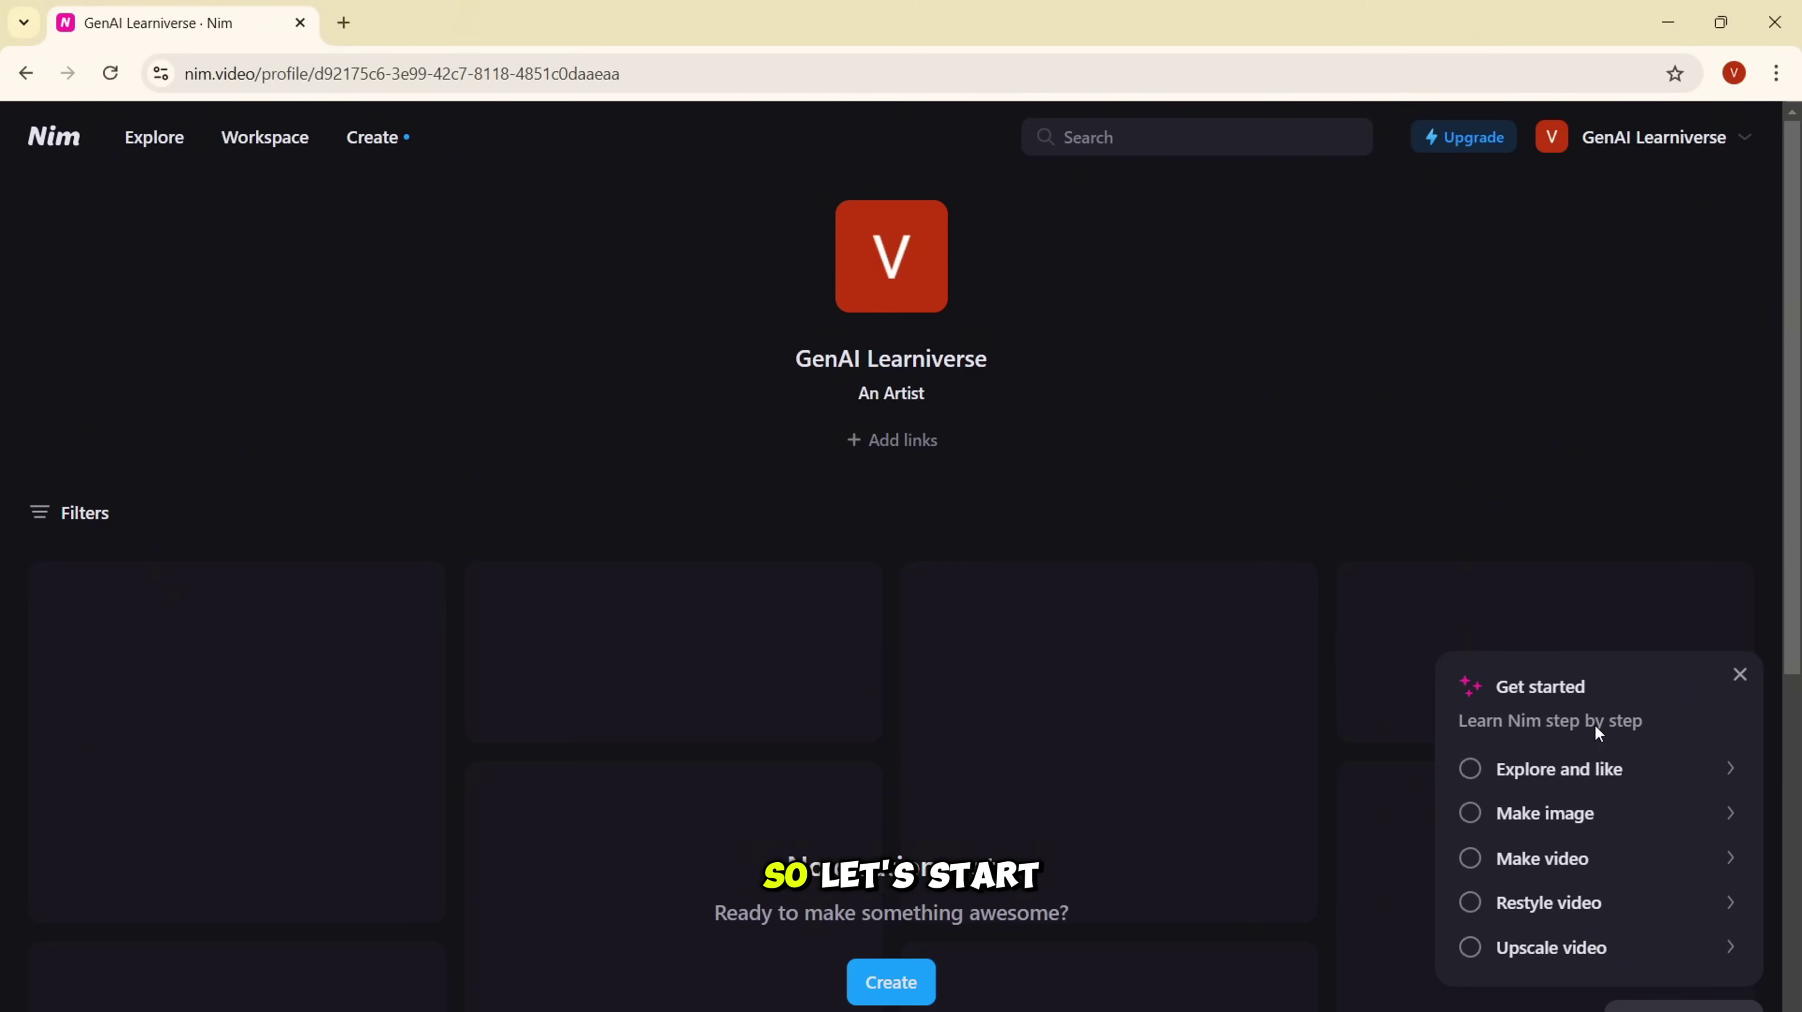
Step: Open the dragon over the city video from Explore and select its prompt text
left_click(1593, 772)
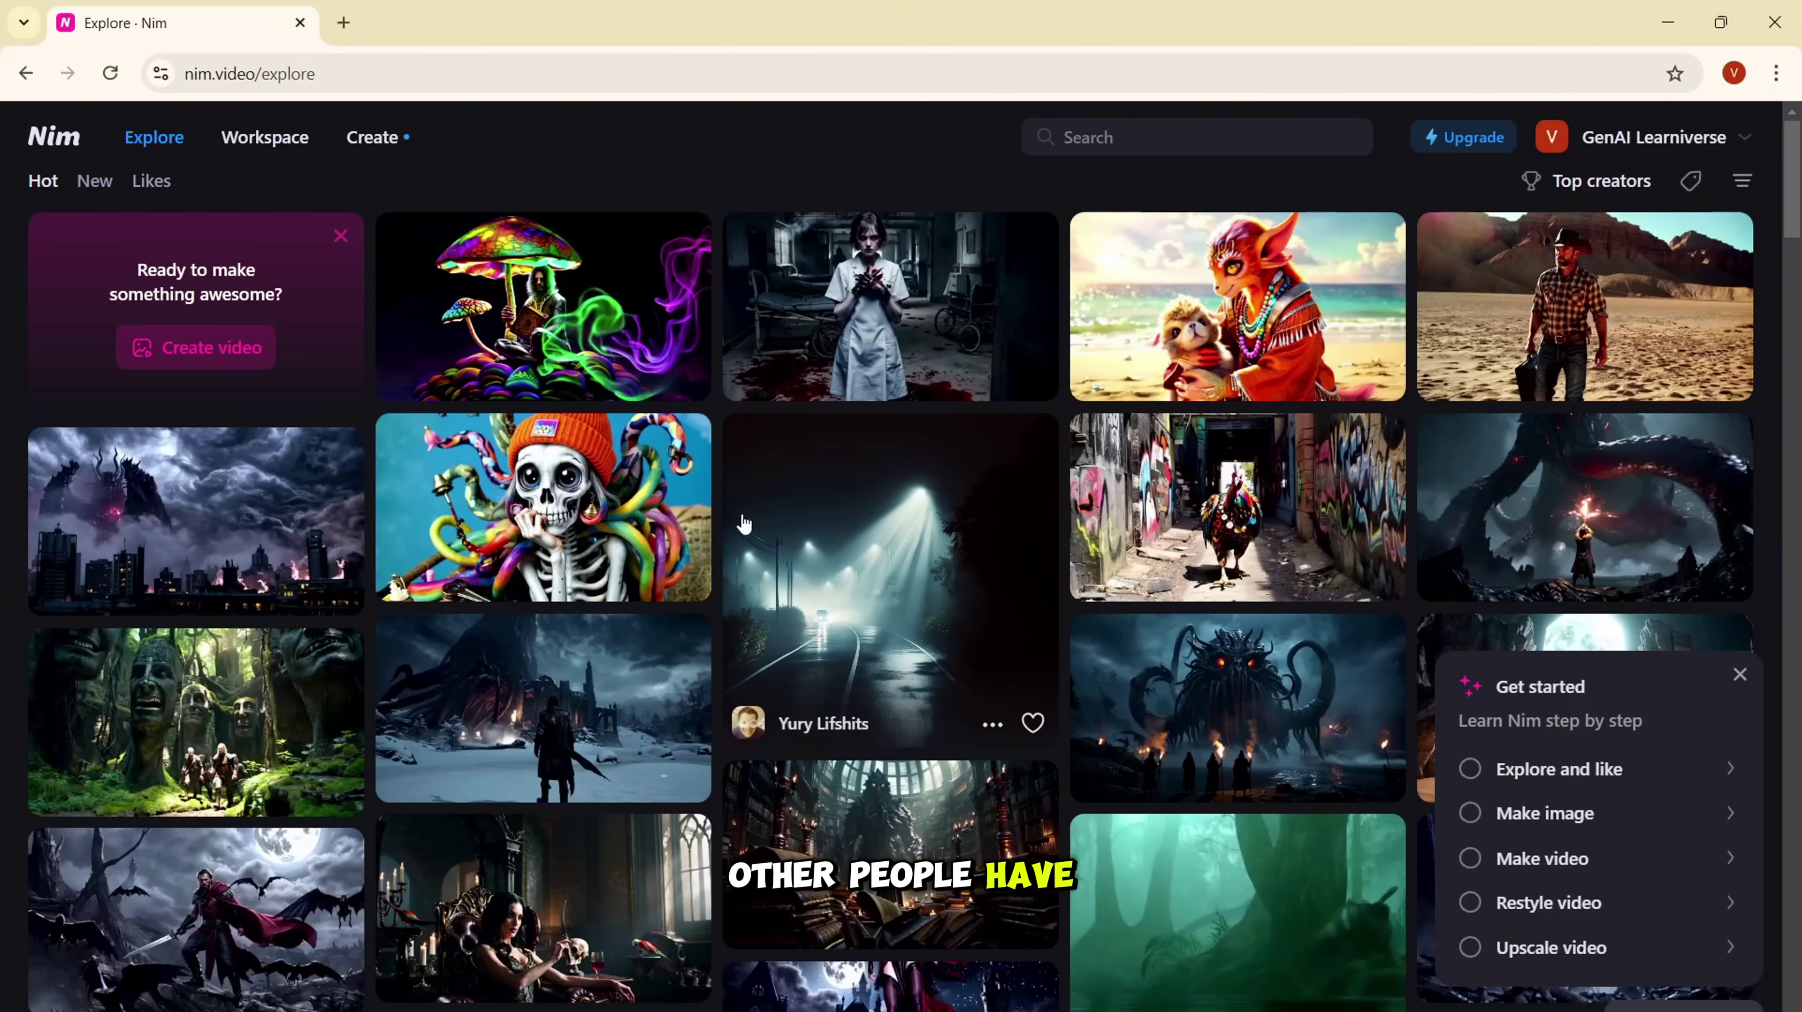
left_click(228, 487)
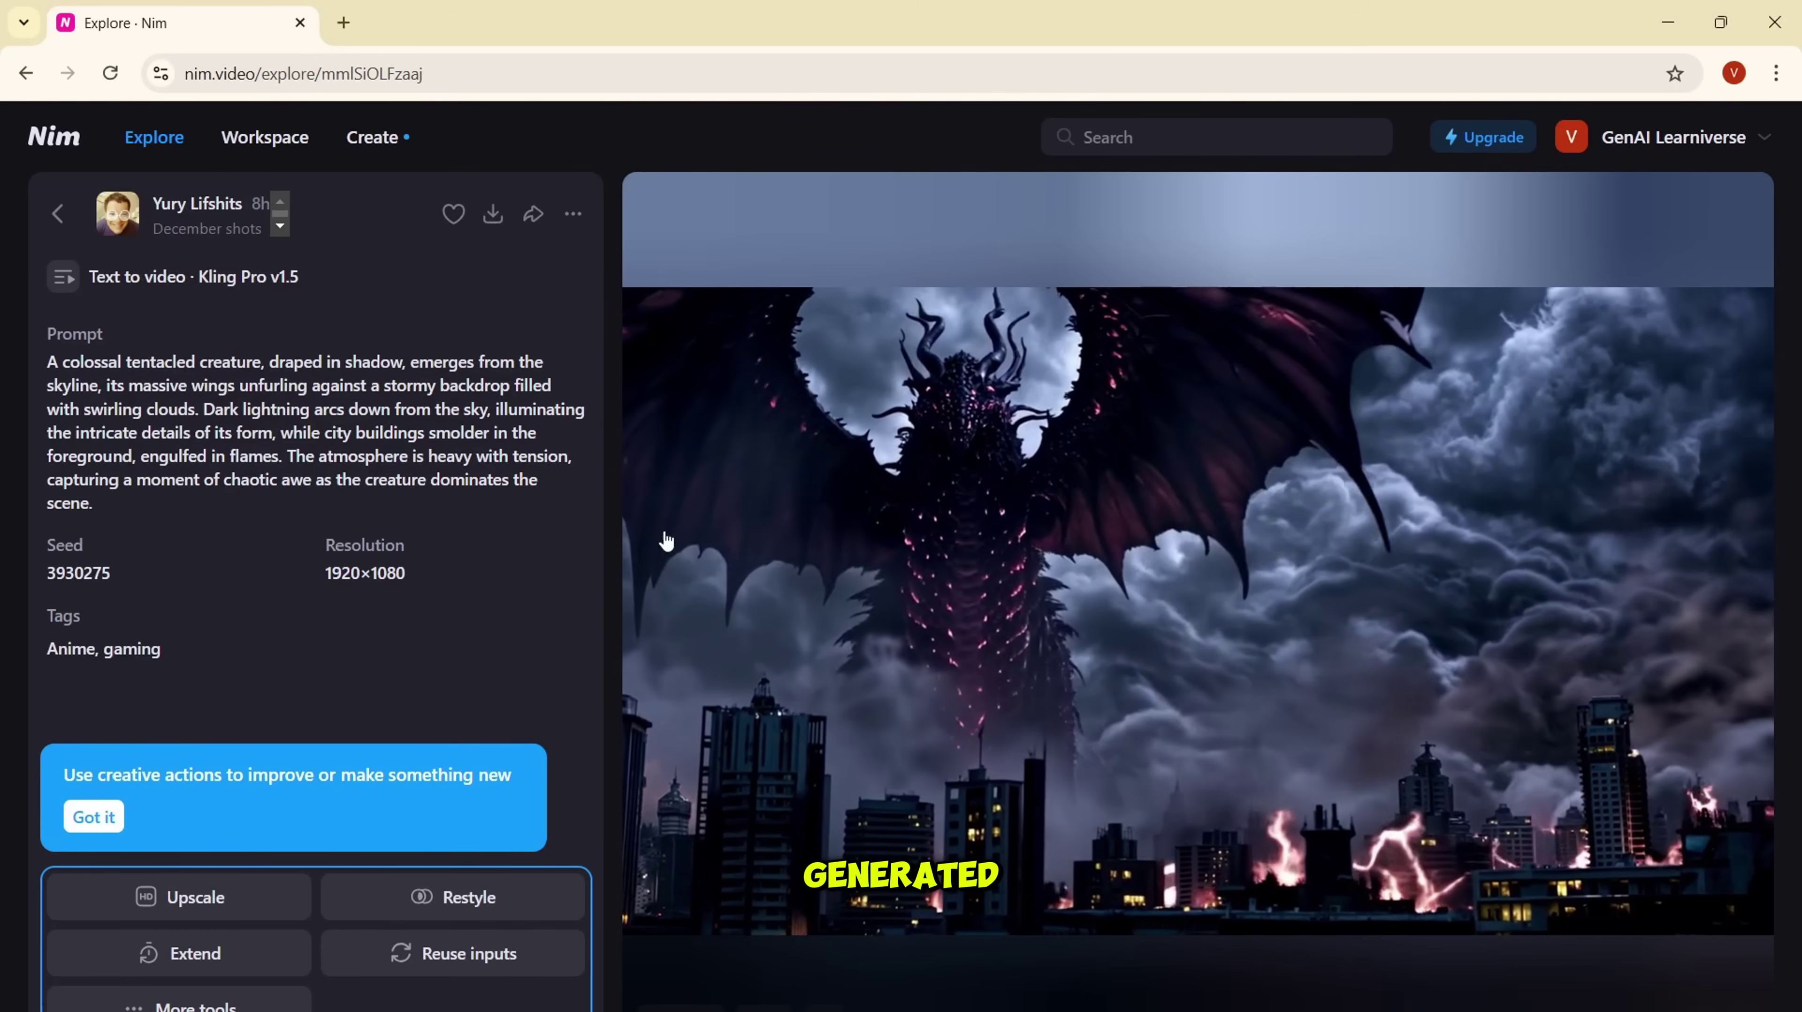
left_click_drag(47, 361, 442, 481)
left_click(497, 593)
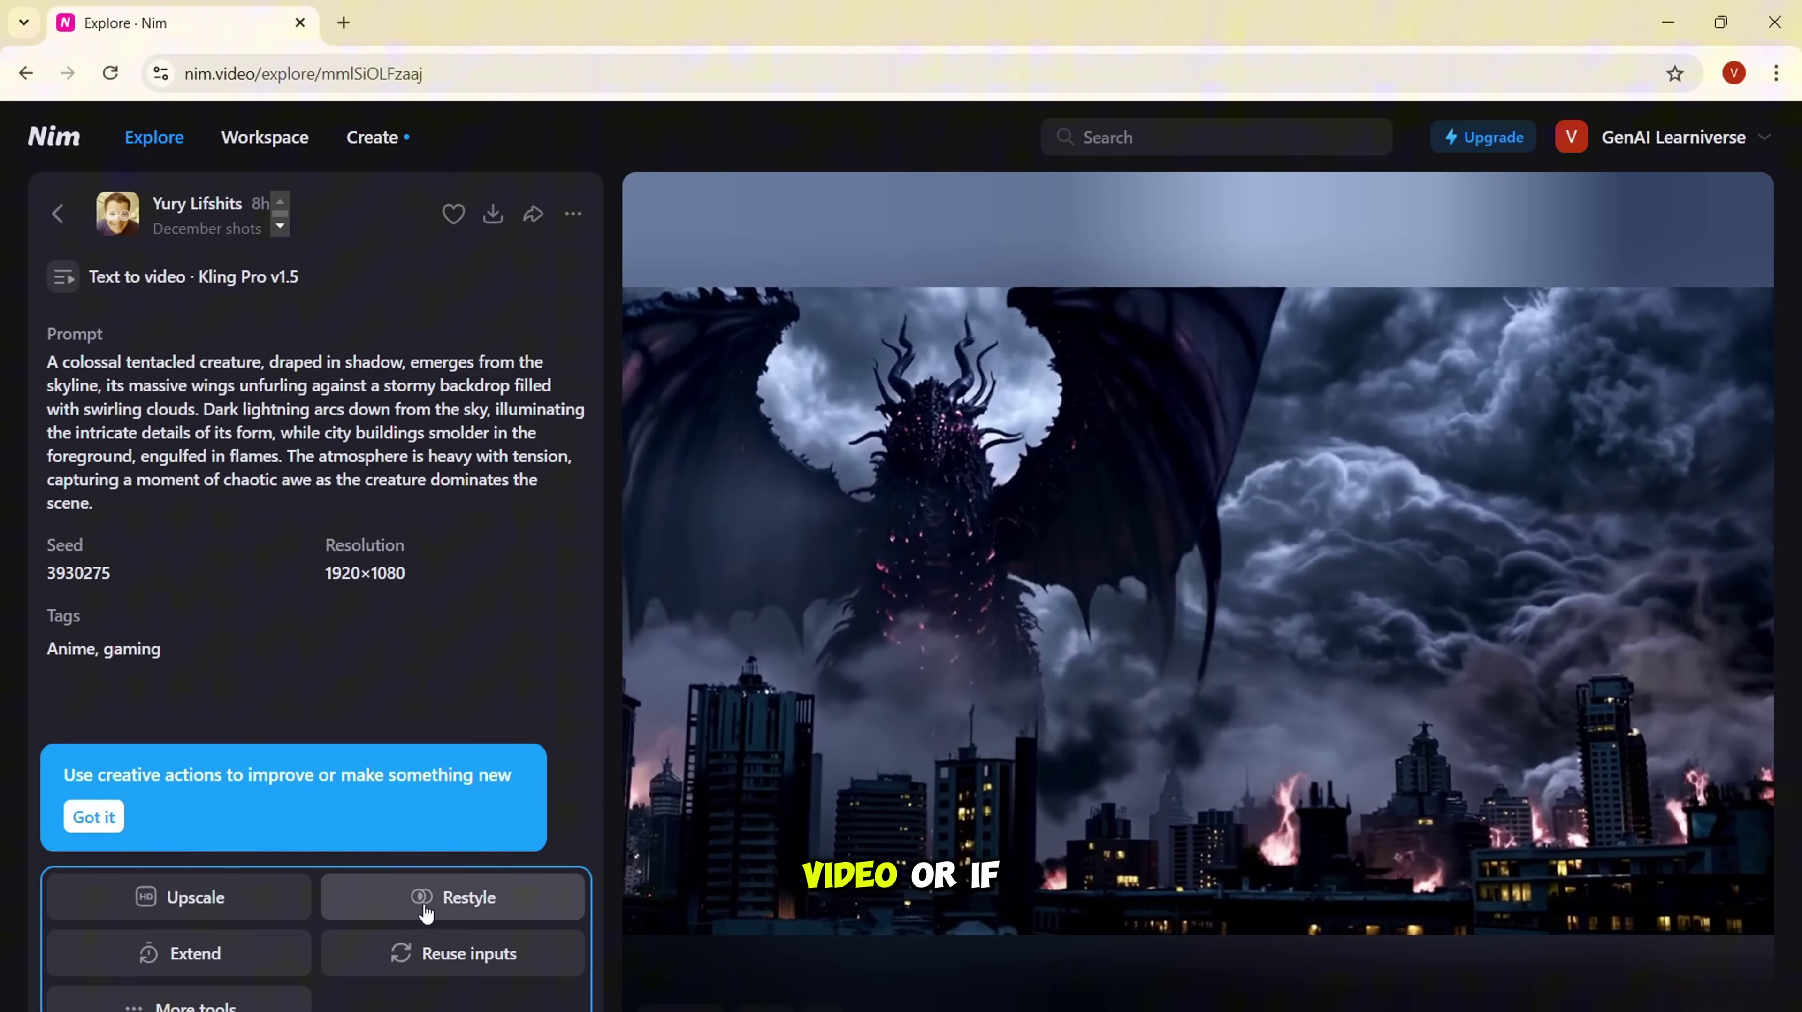
Step: Preview the video's More tools options, then return to the Explore gallery
left_click(180, 1005)
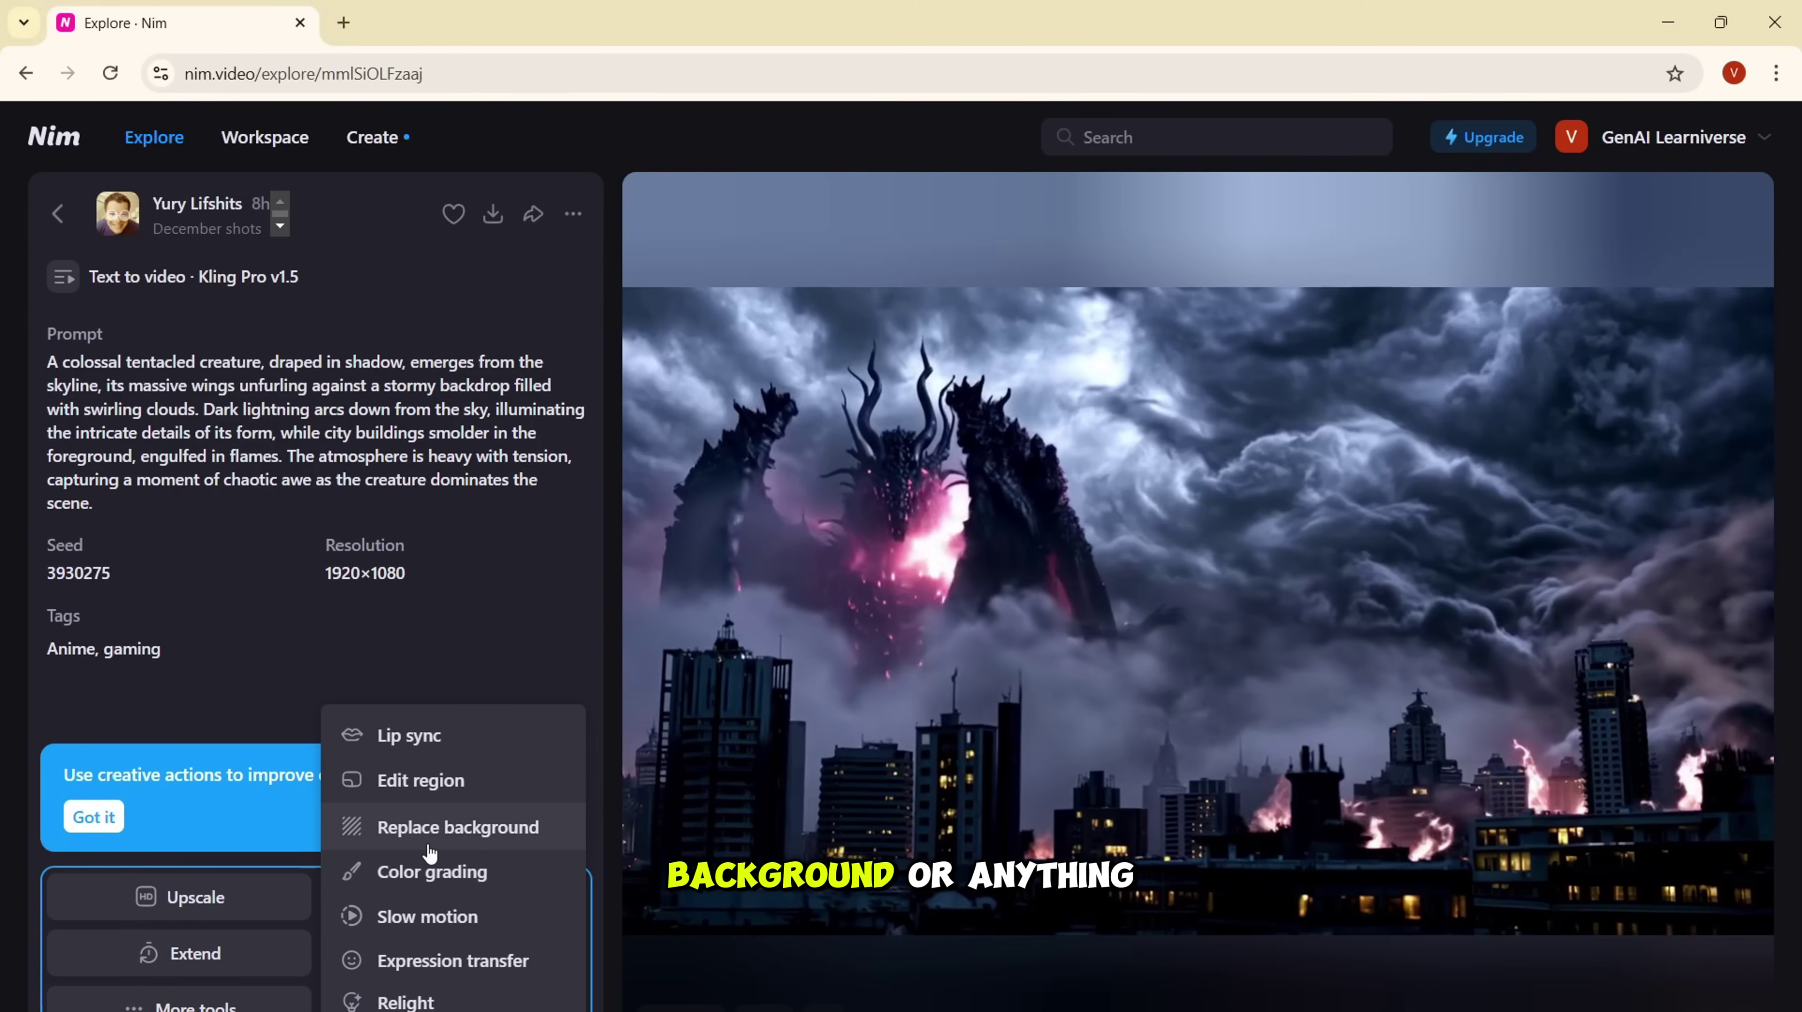
left_click(476, 652)
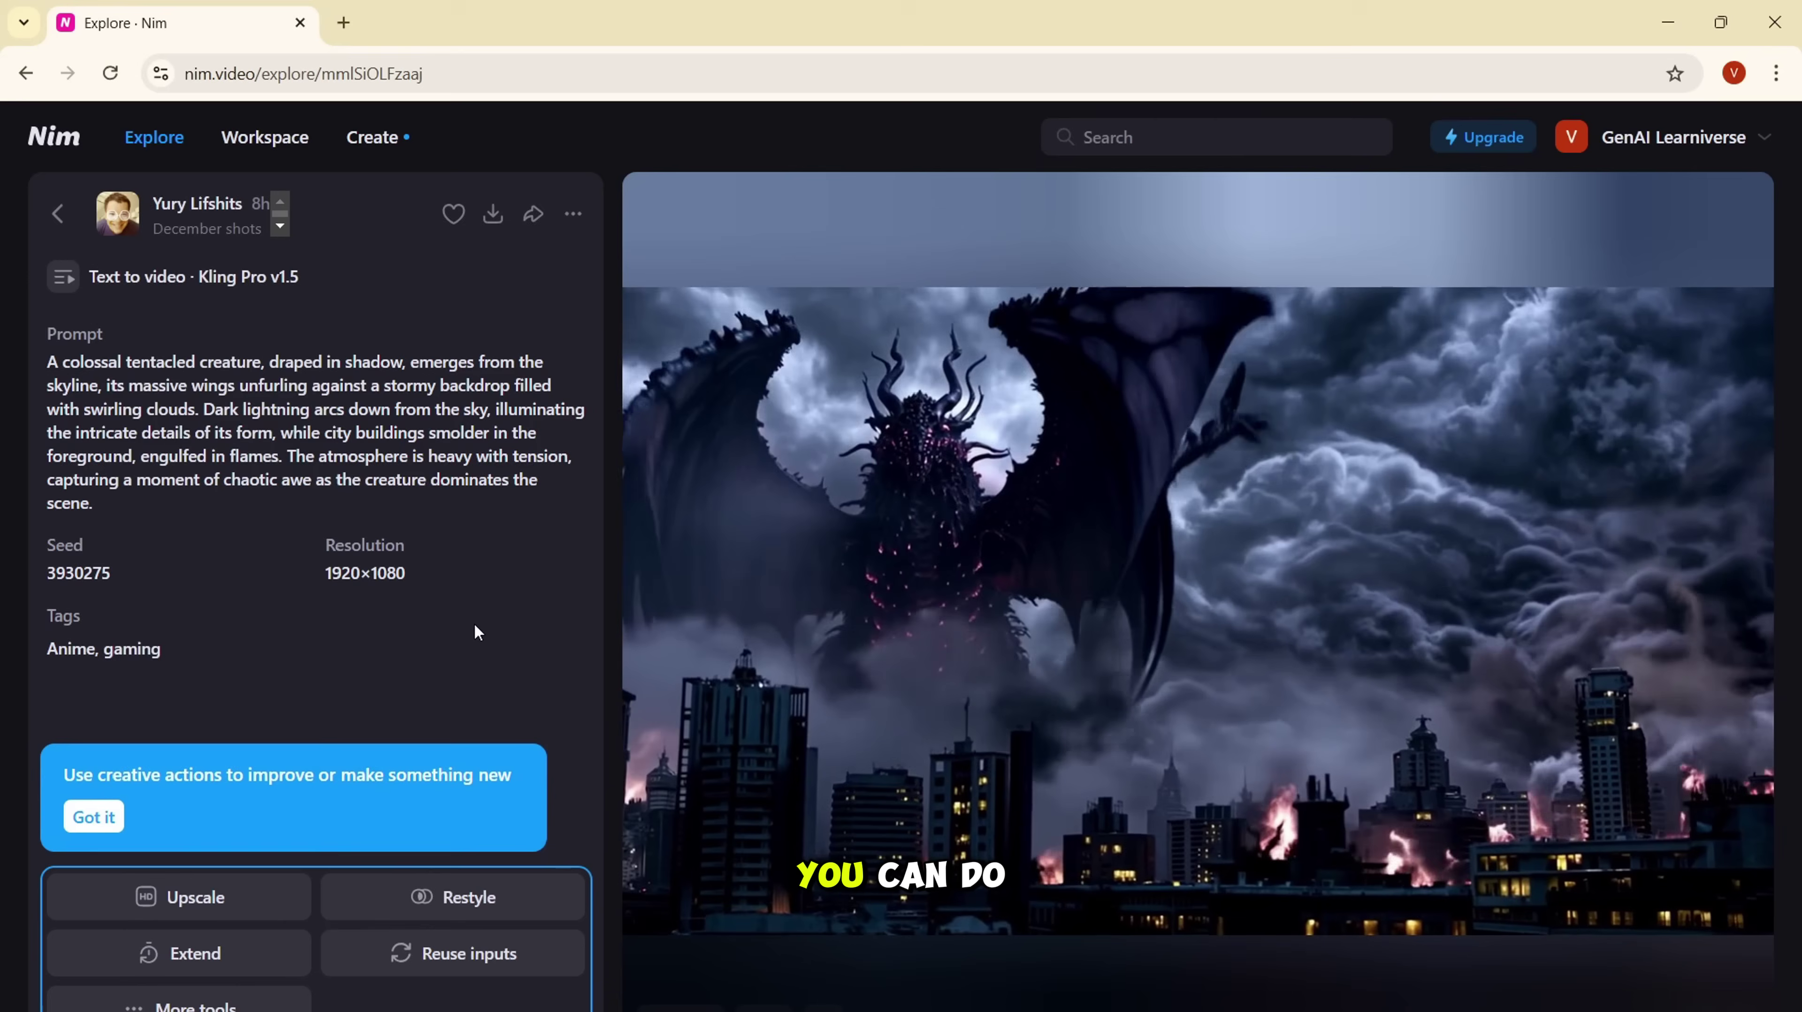
left_click(57, 213)
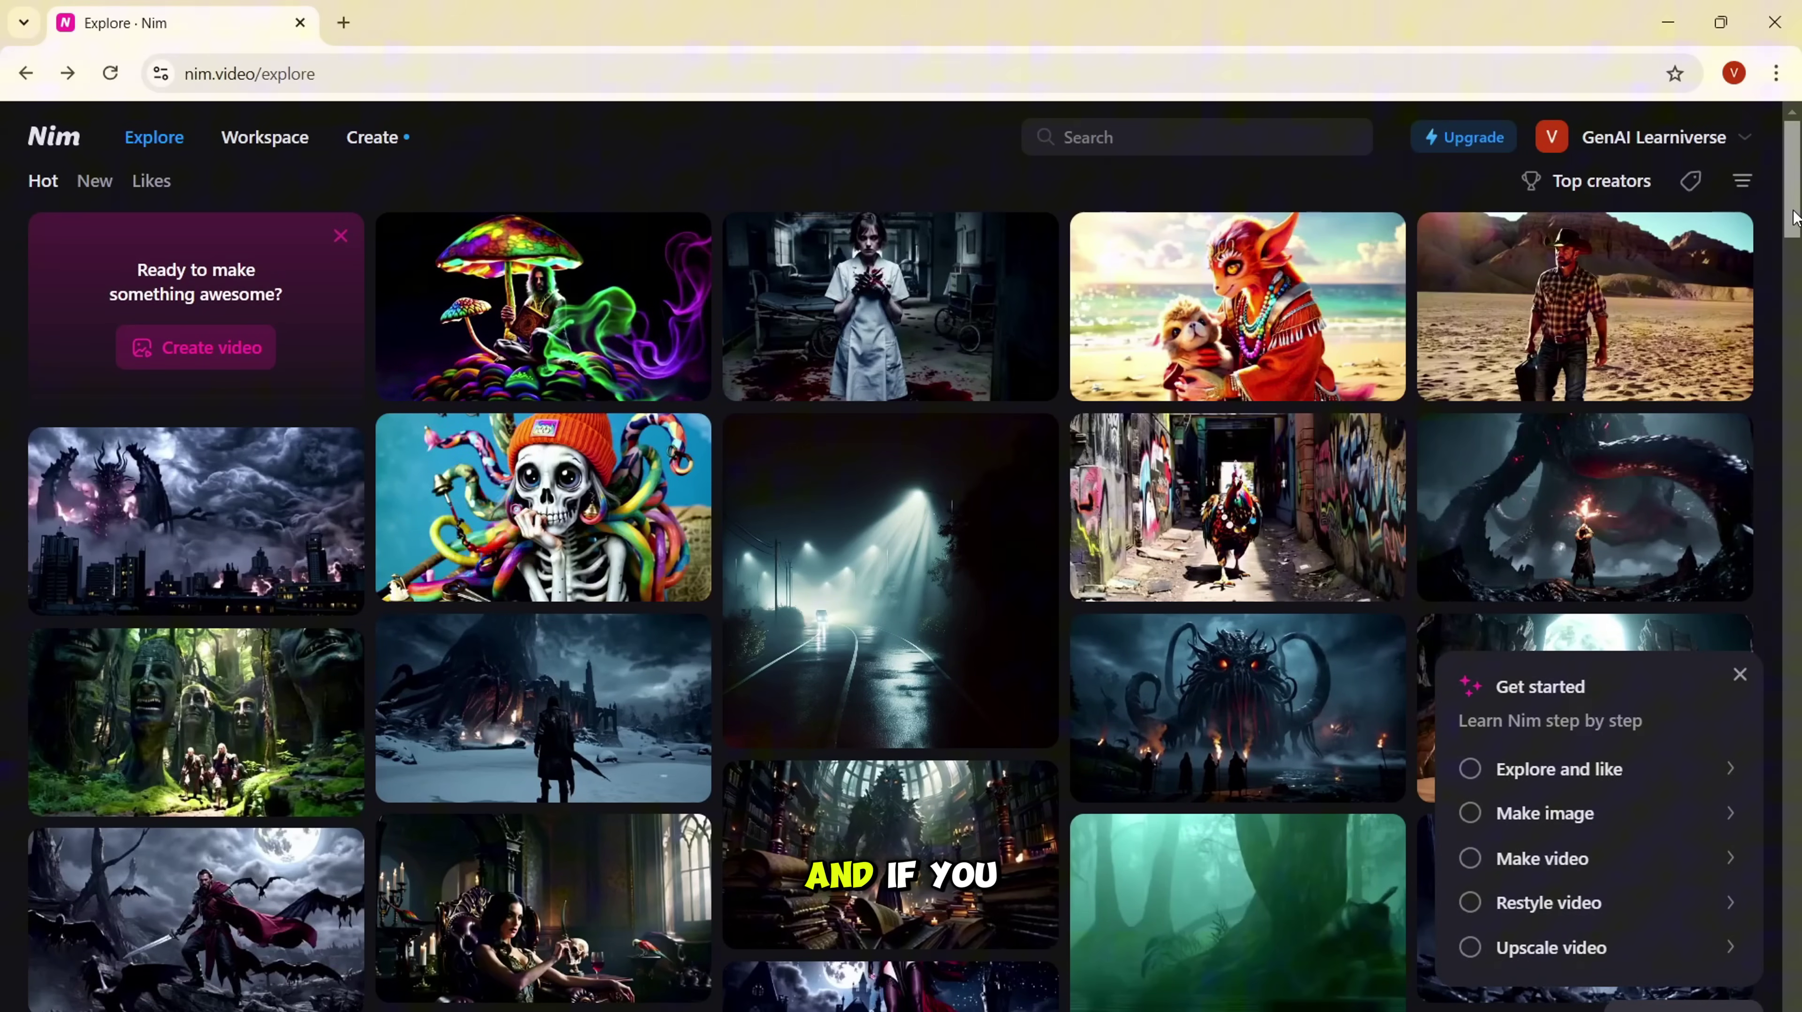
scroll(1789, 270, "down", 5)
scroll(1796, 283, "up", 4)
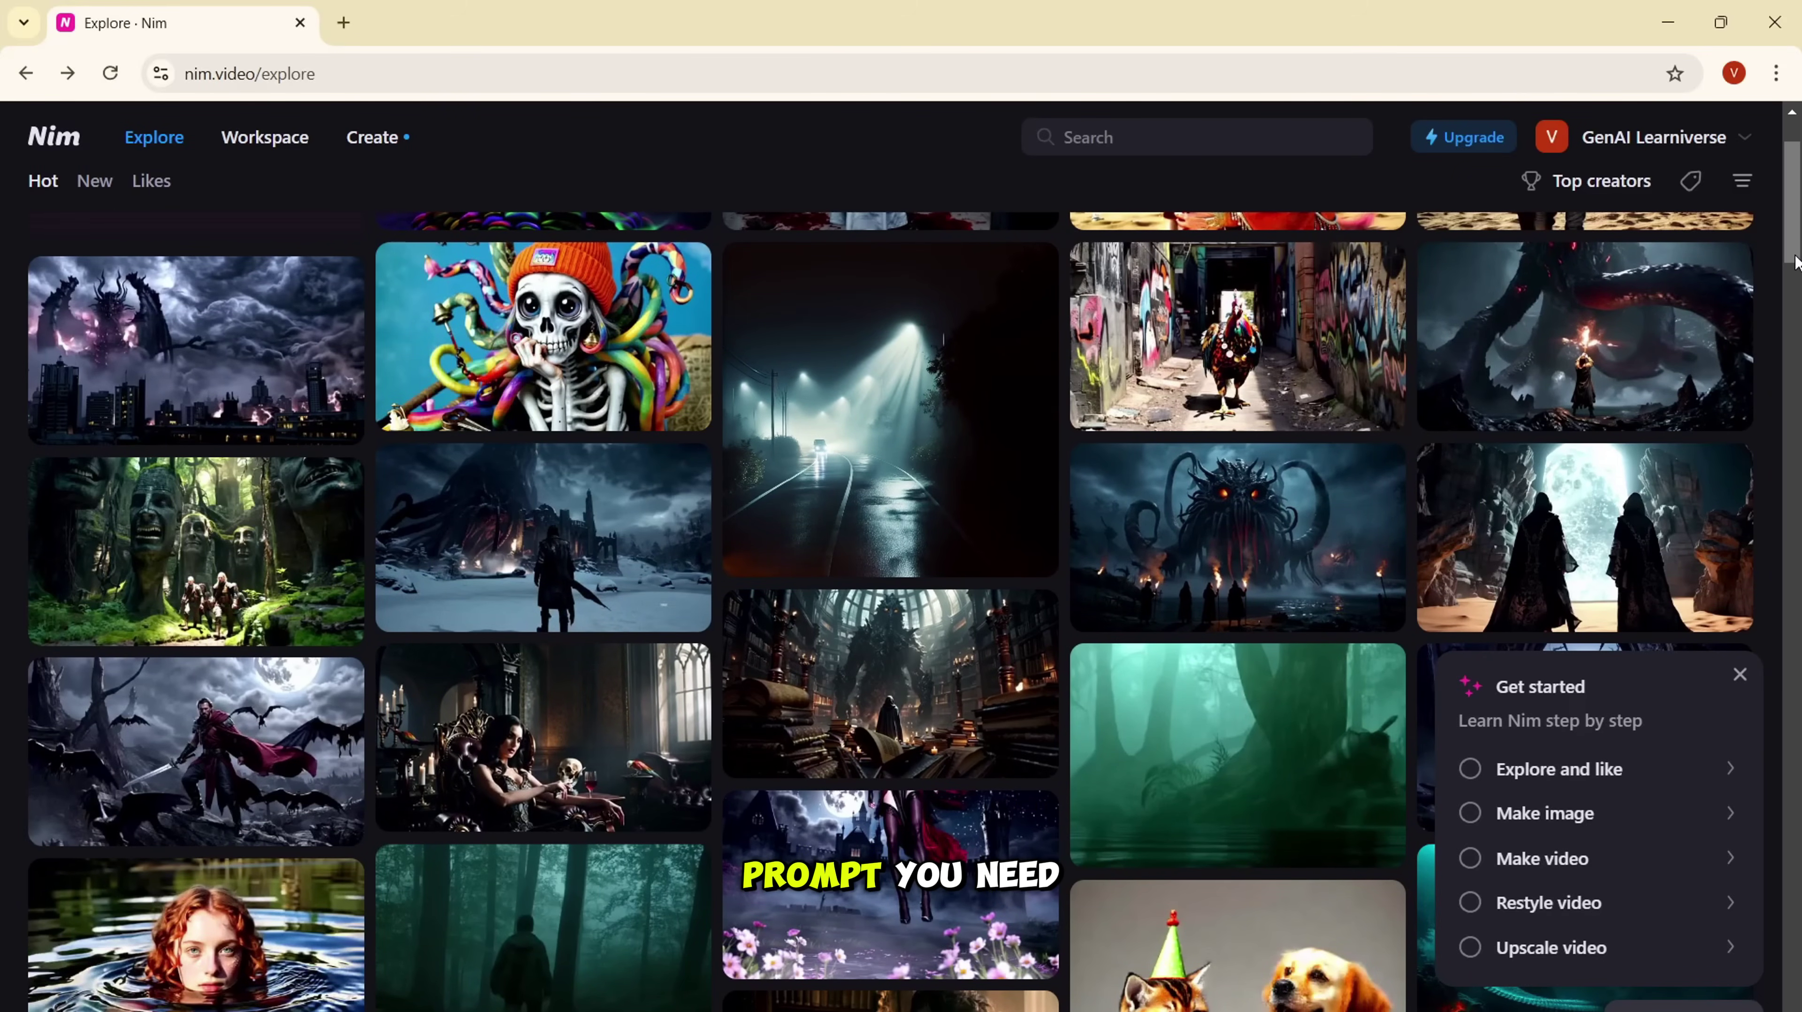
scroll(1792, 284, "down", 6)
scroll(900, 609, "down", 10)
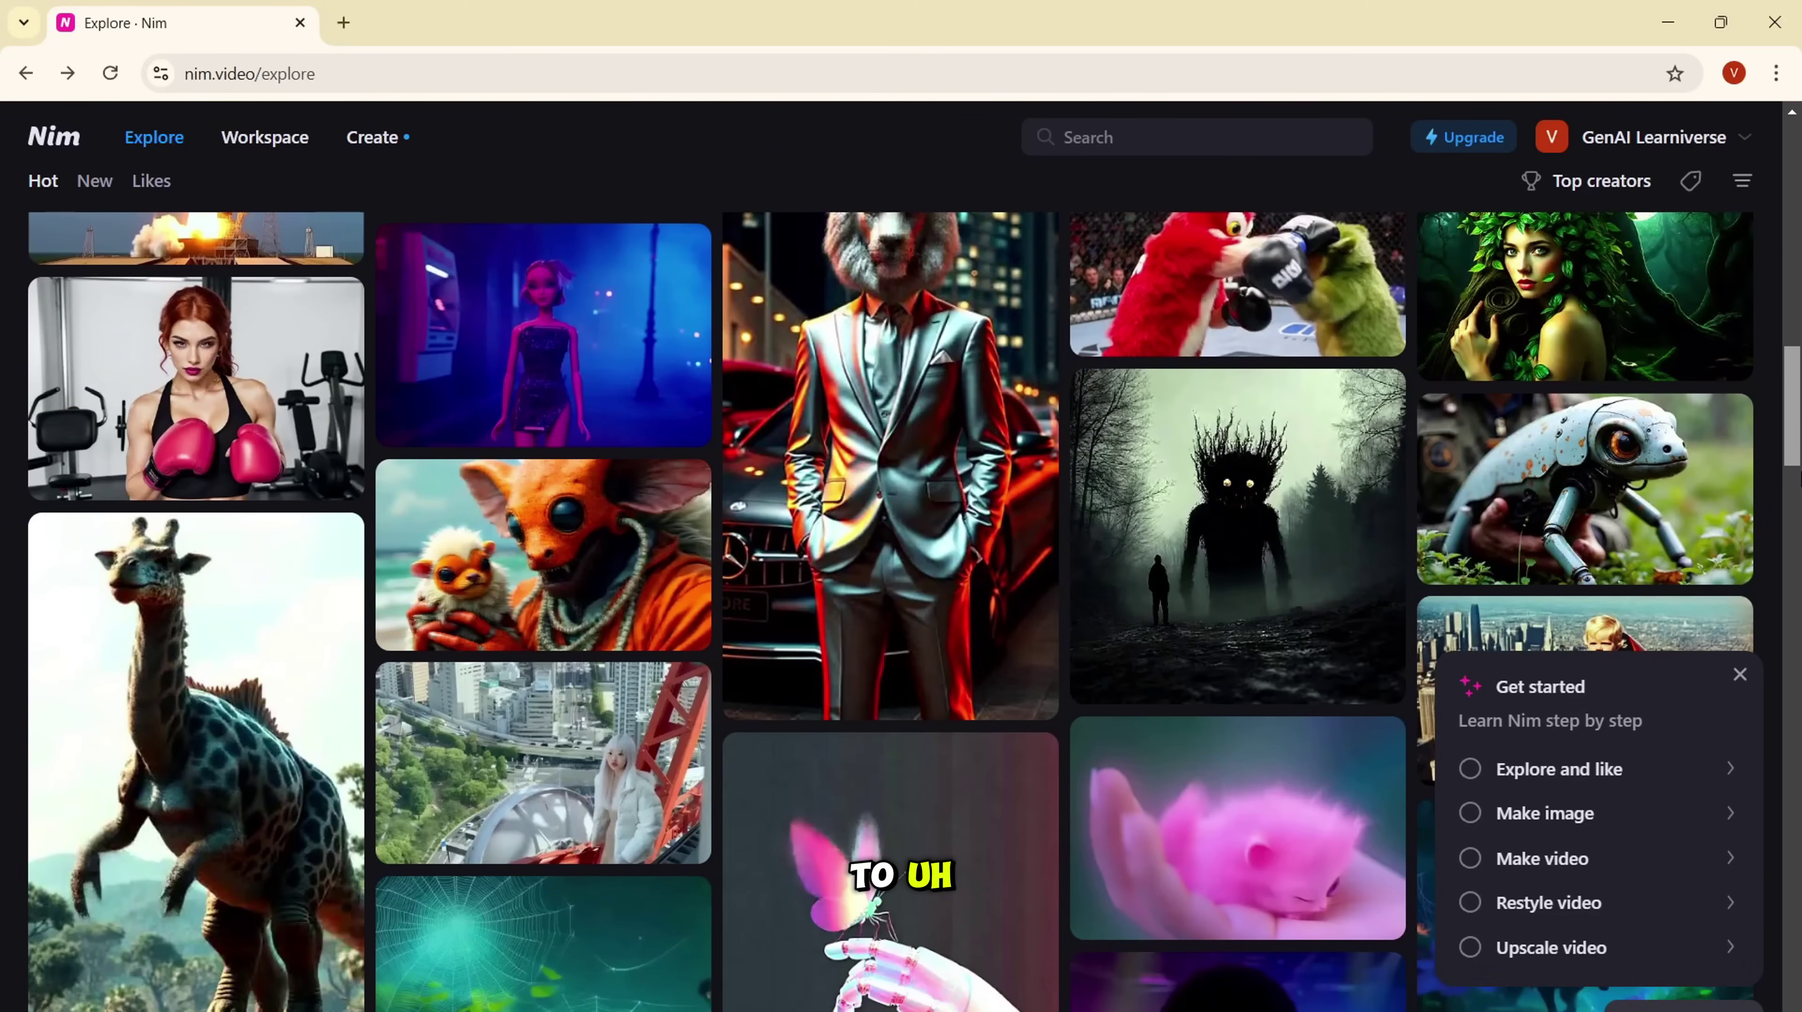
left_click_drag(1798, 476, 1796, 249)
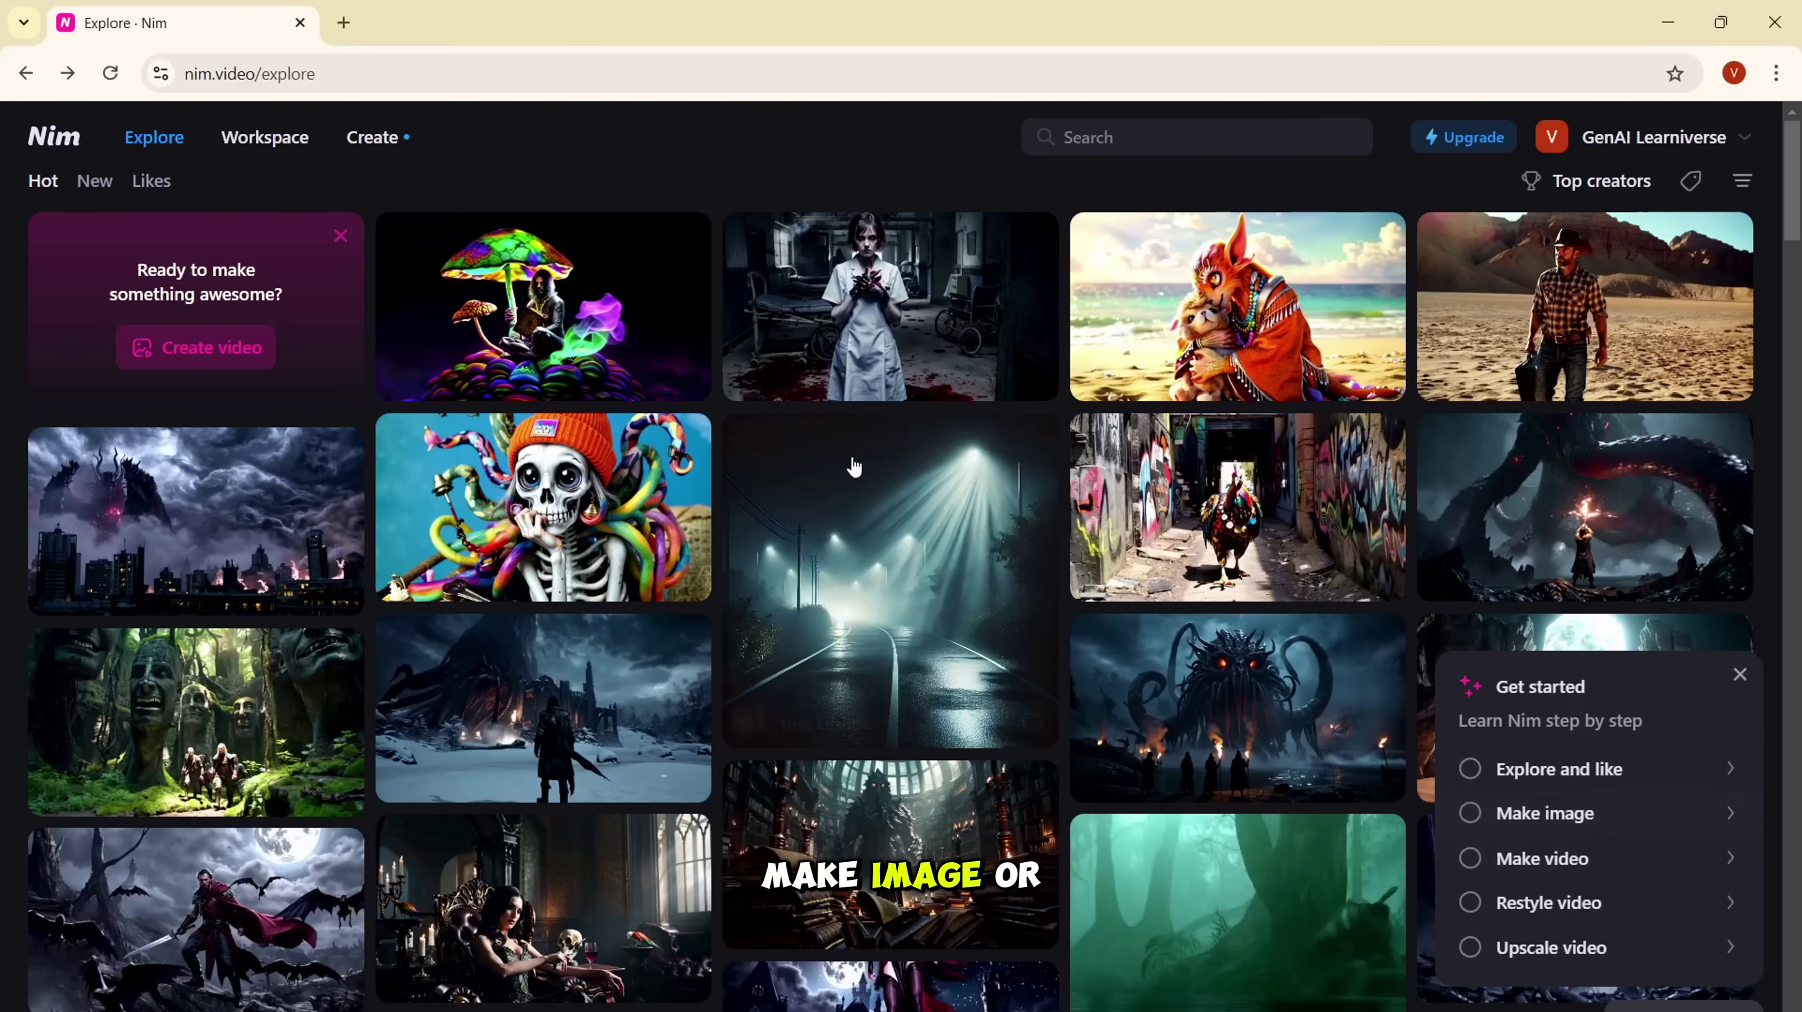
Step: Open the Text to image generator, dismissing the pinned-tools tip
left_click(373, 139)
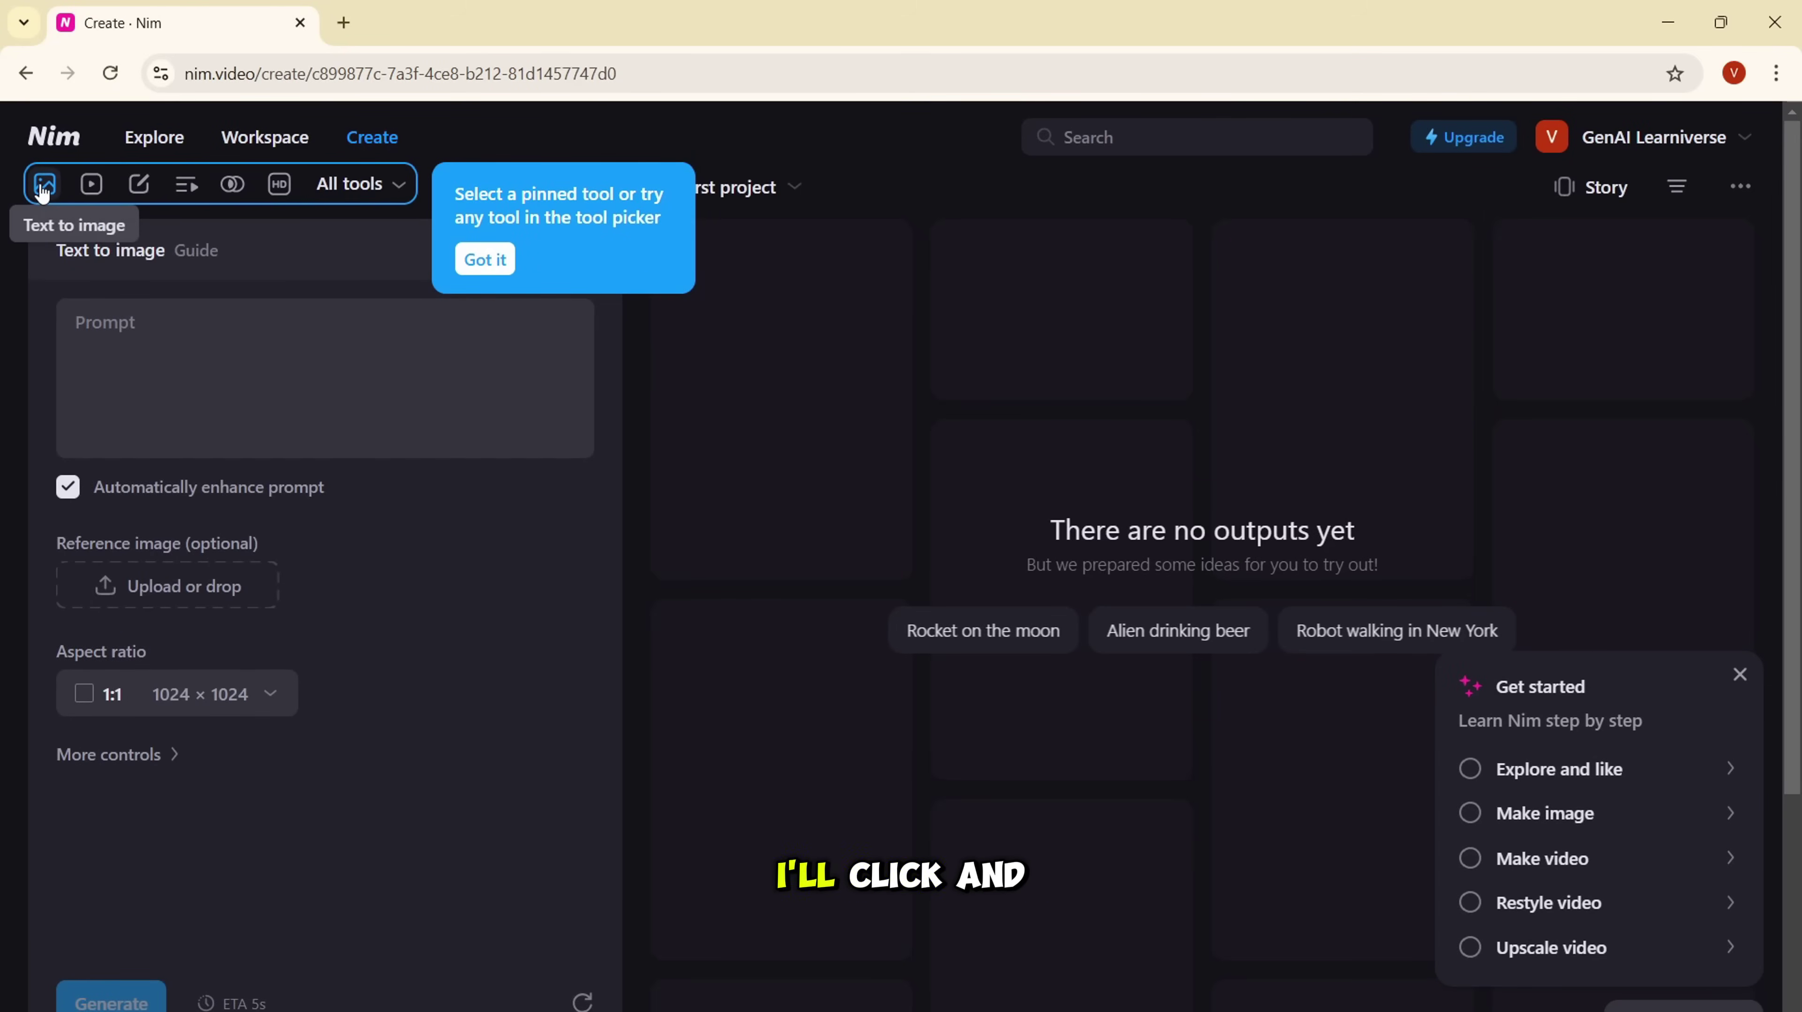
left_click(484, 259)
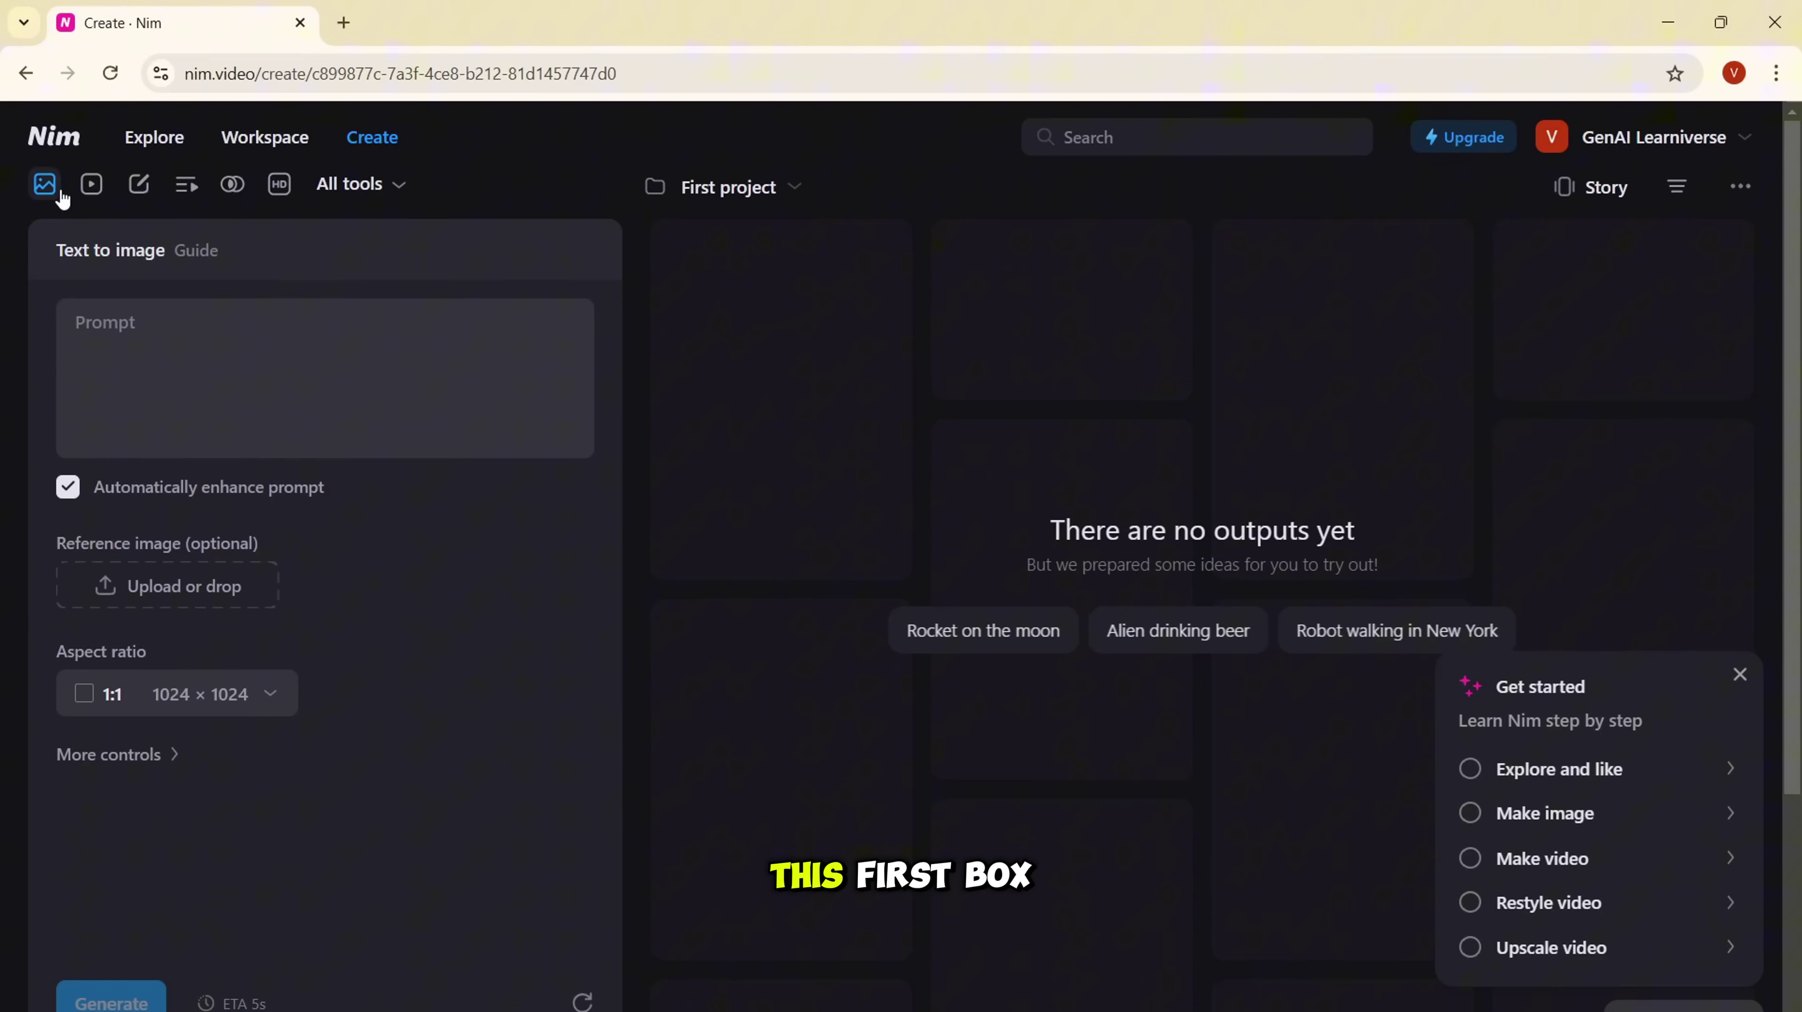
left_click(57, 193)
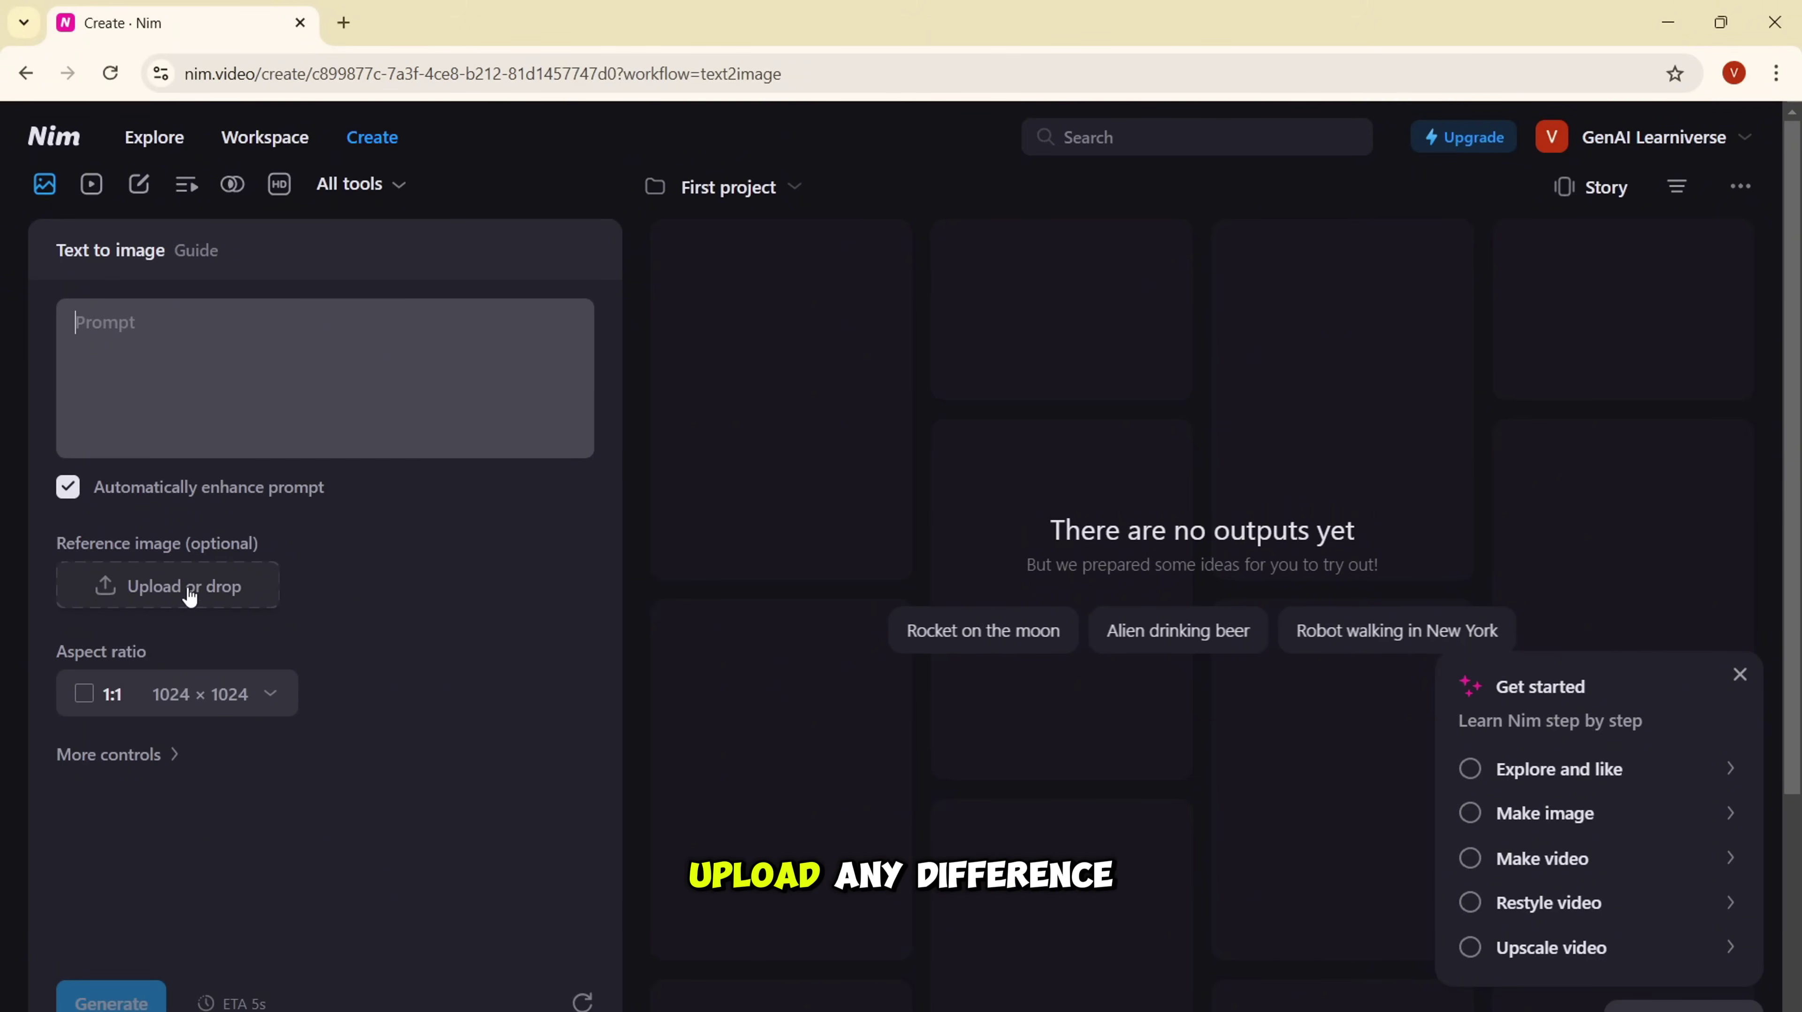
Step: Keep the 1:1 aspect ratio and turn off automatic prompt enhancement
left_click(220, 702)
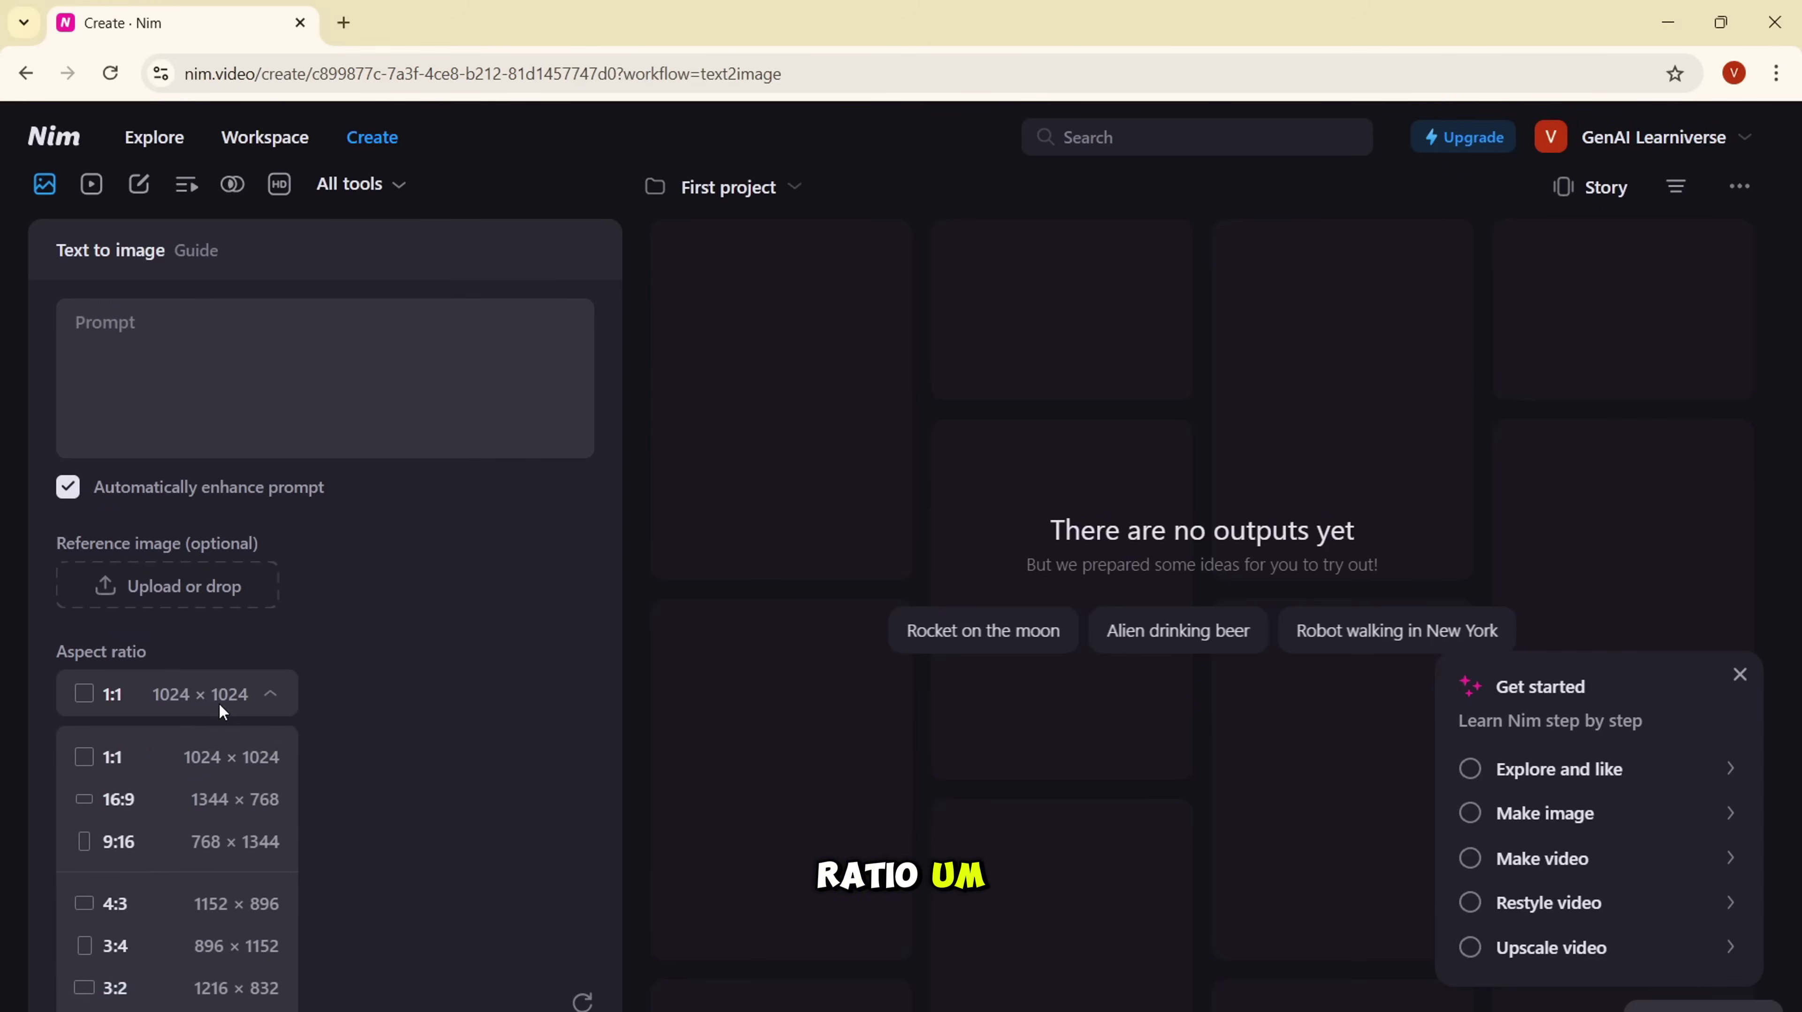
left_click(225, 756)
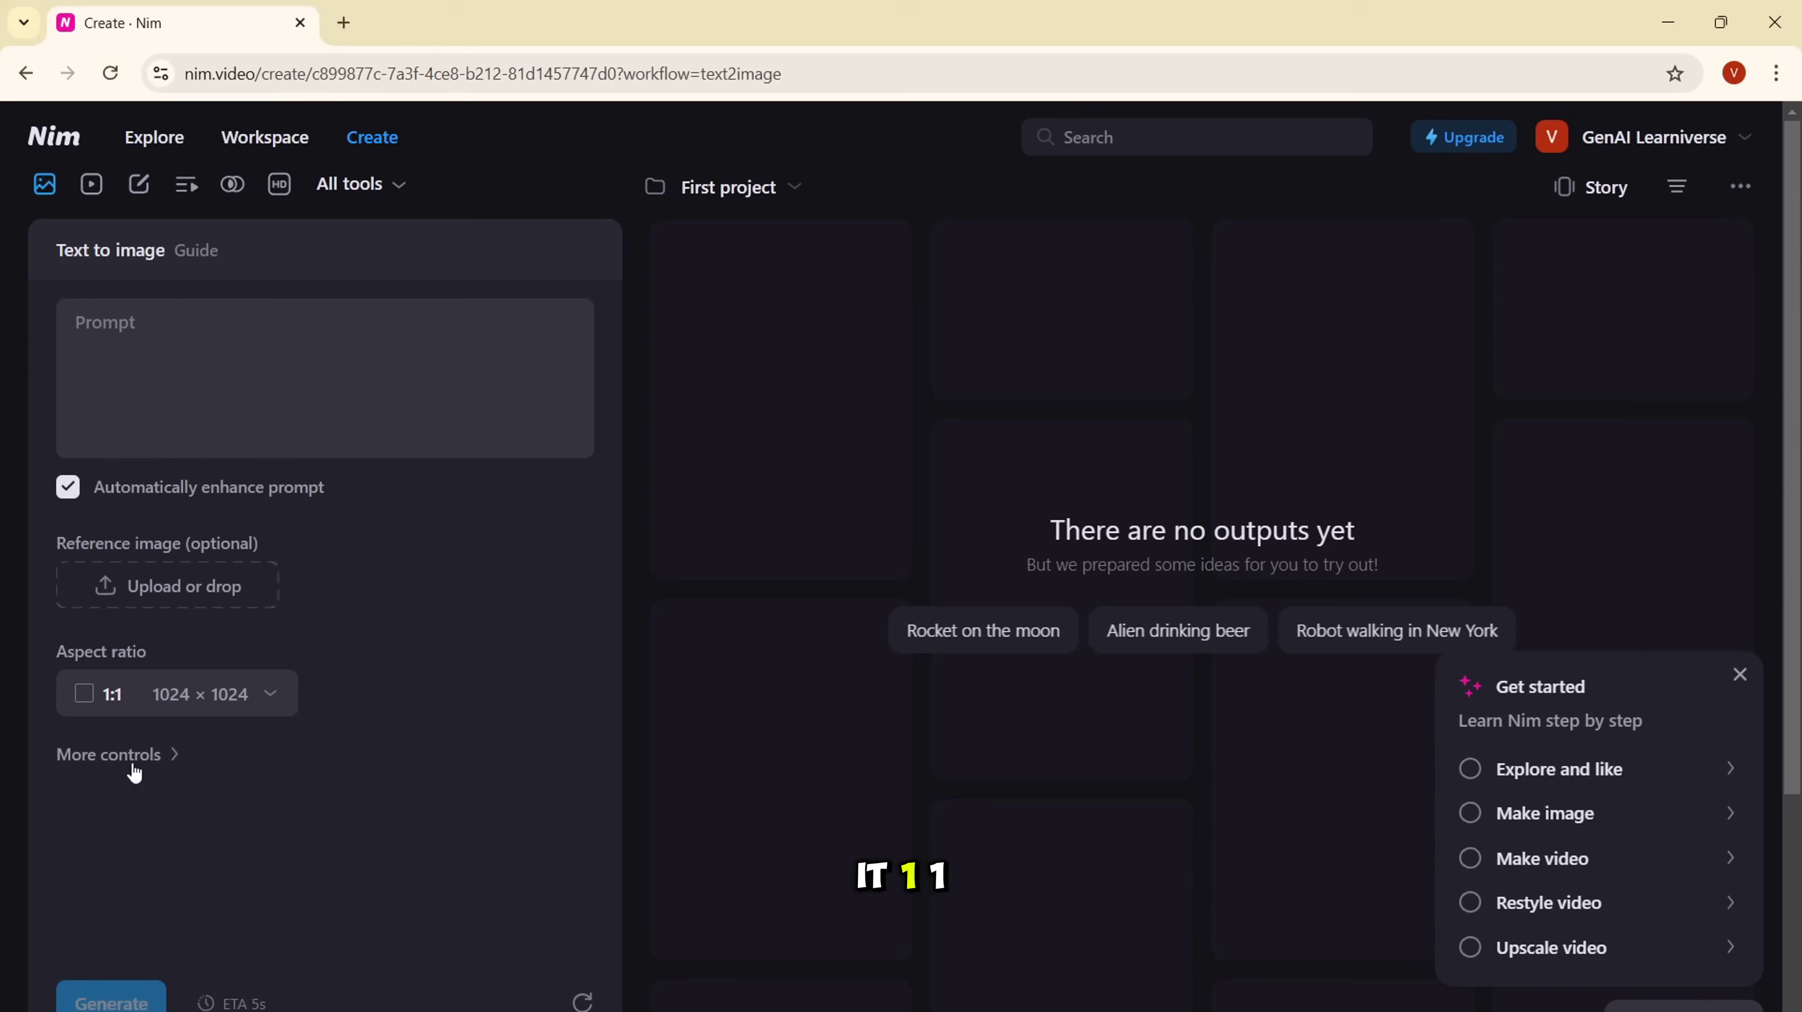
left_click(132, 770)
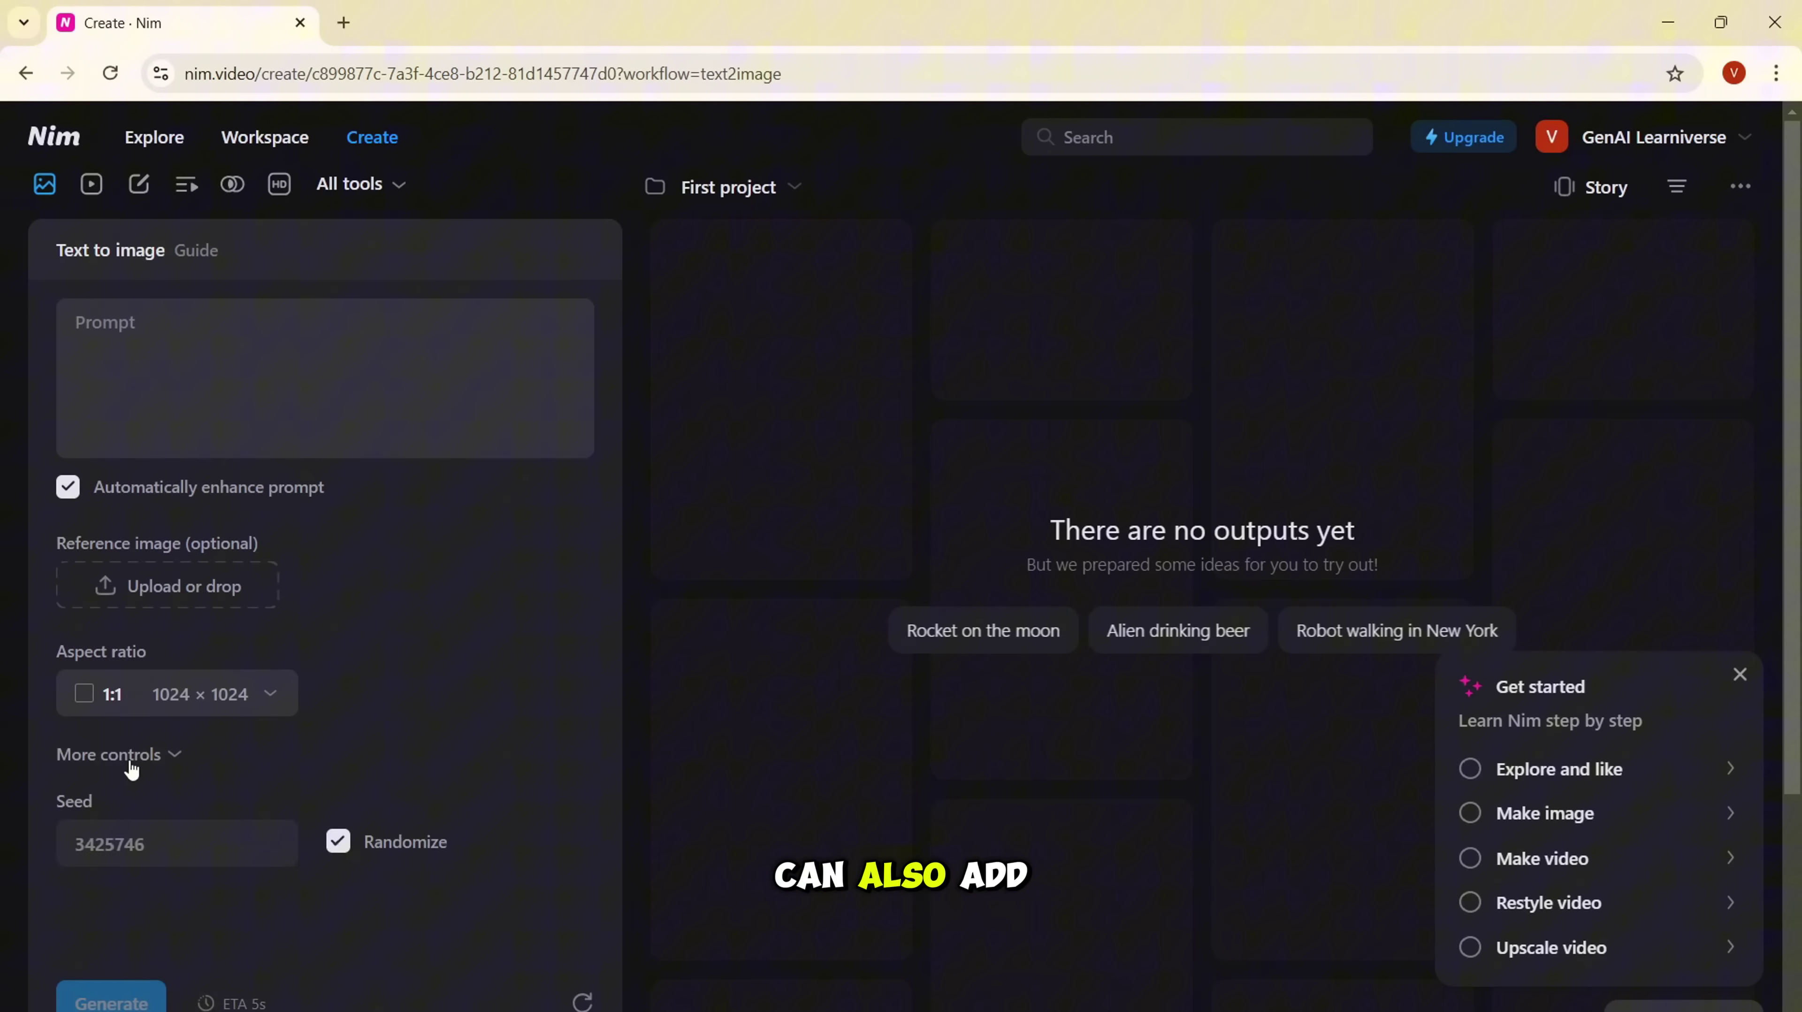
left_click(134, 764)
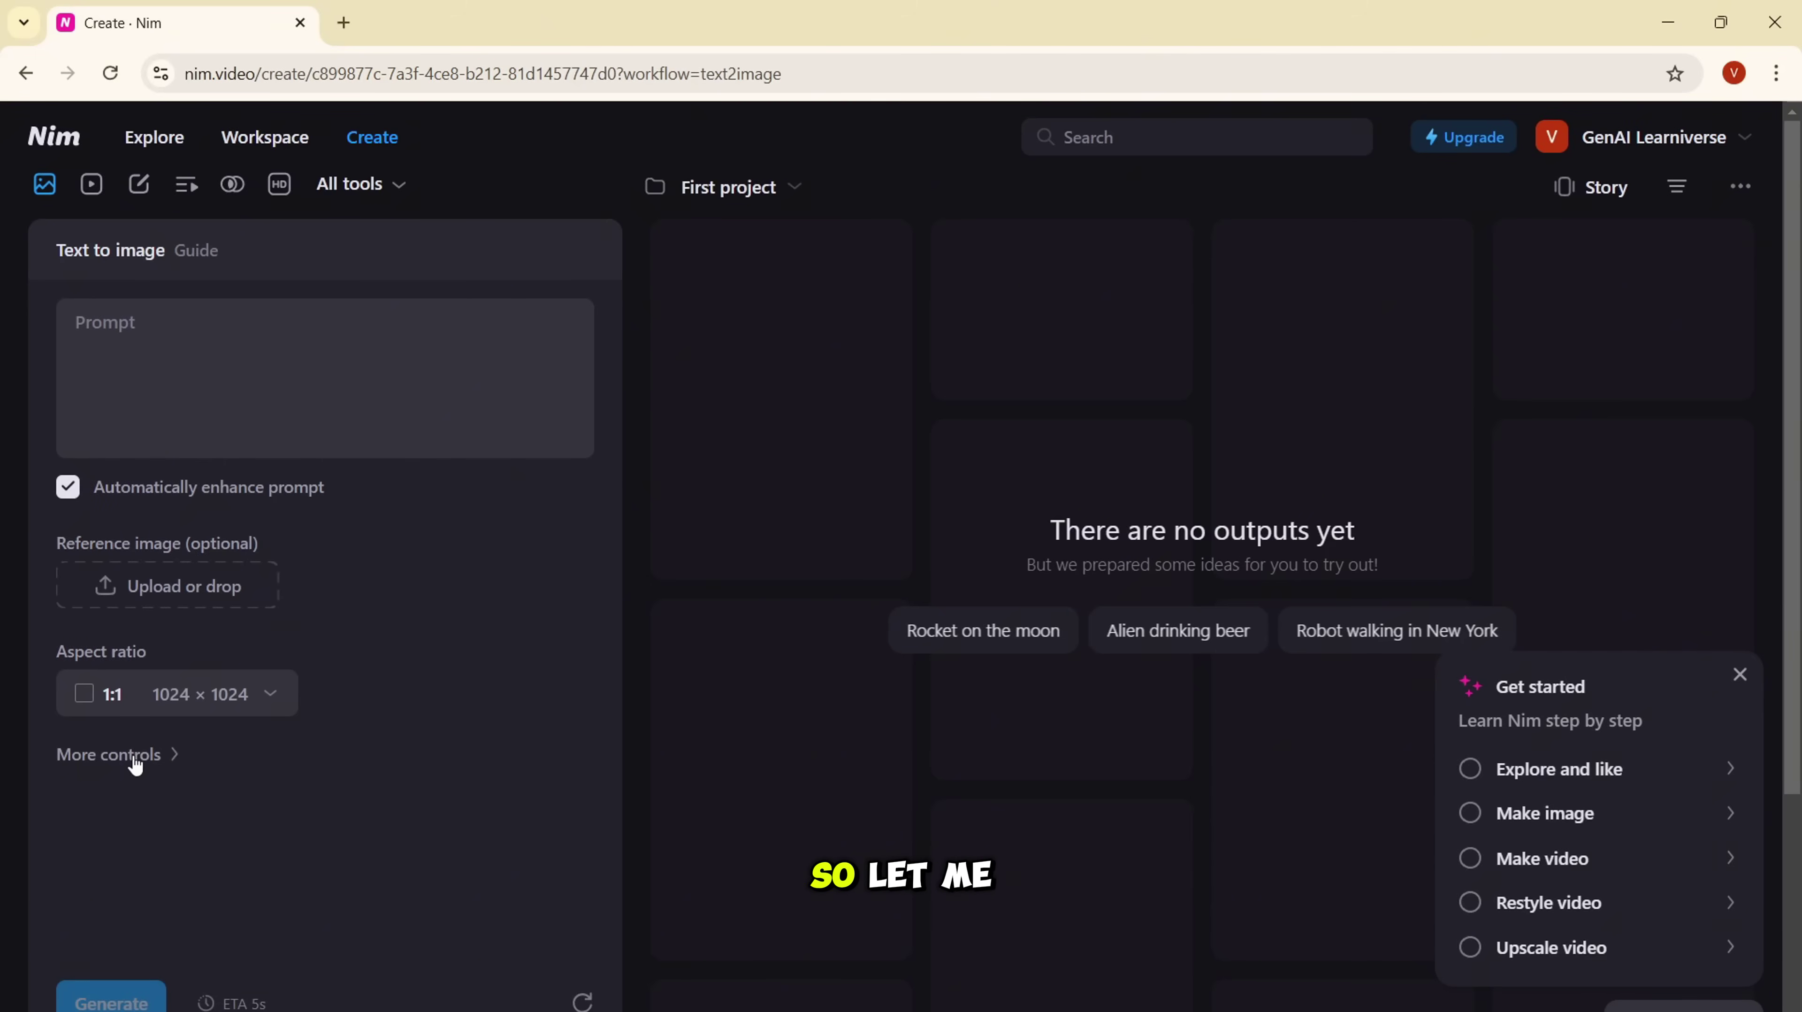
left_click(67, 486)
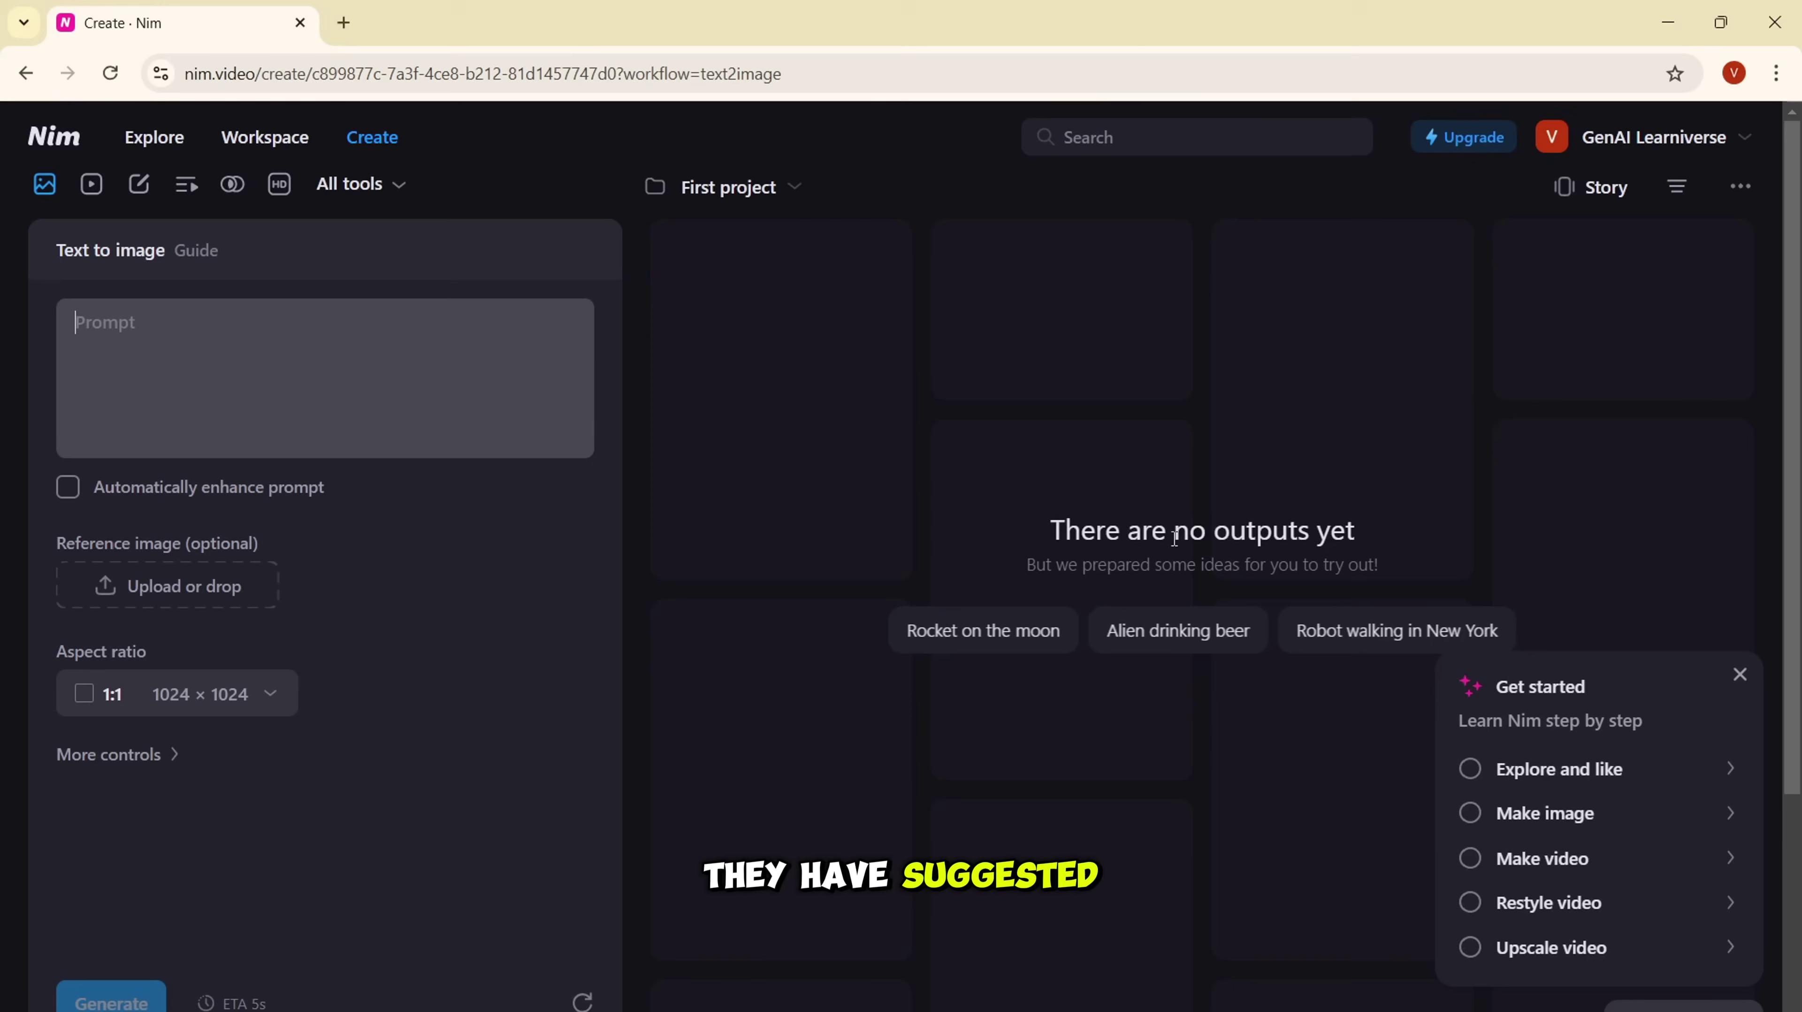
Step: Use the Robot walking in New York prompt idea with a 16:9 aspect ratio
left_click(1368, 634)
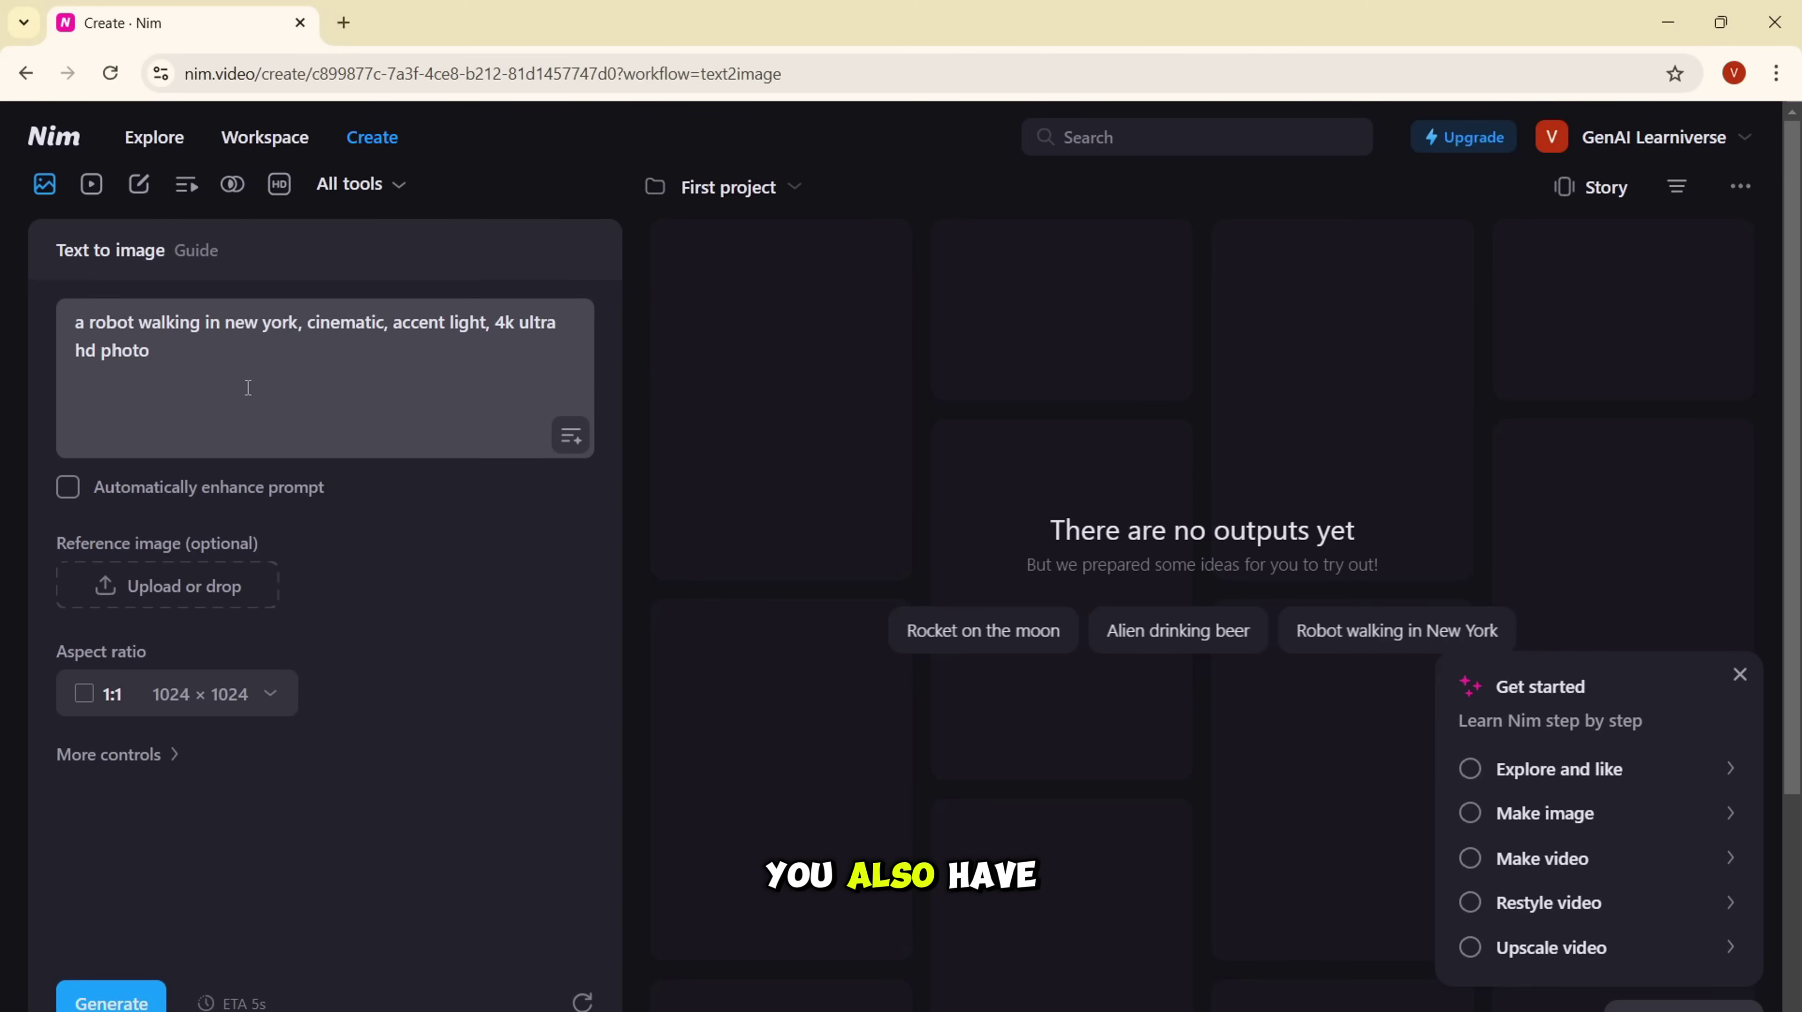
left_click(239, 691)
left_click(215, 798)
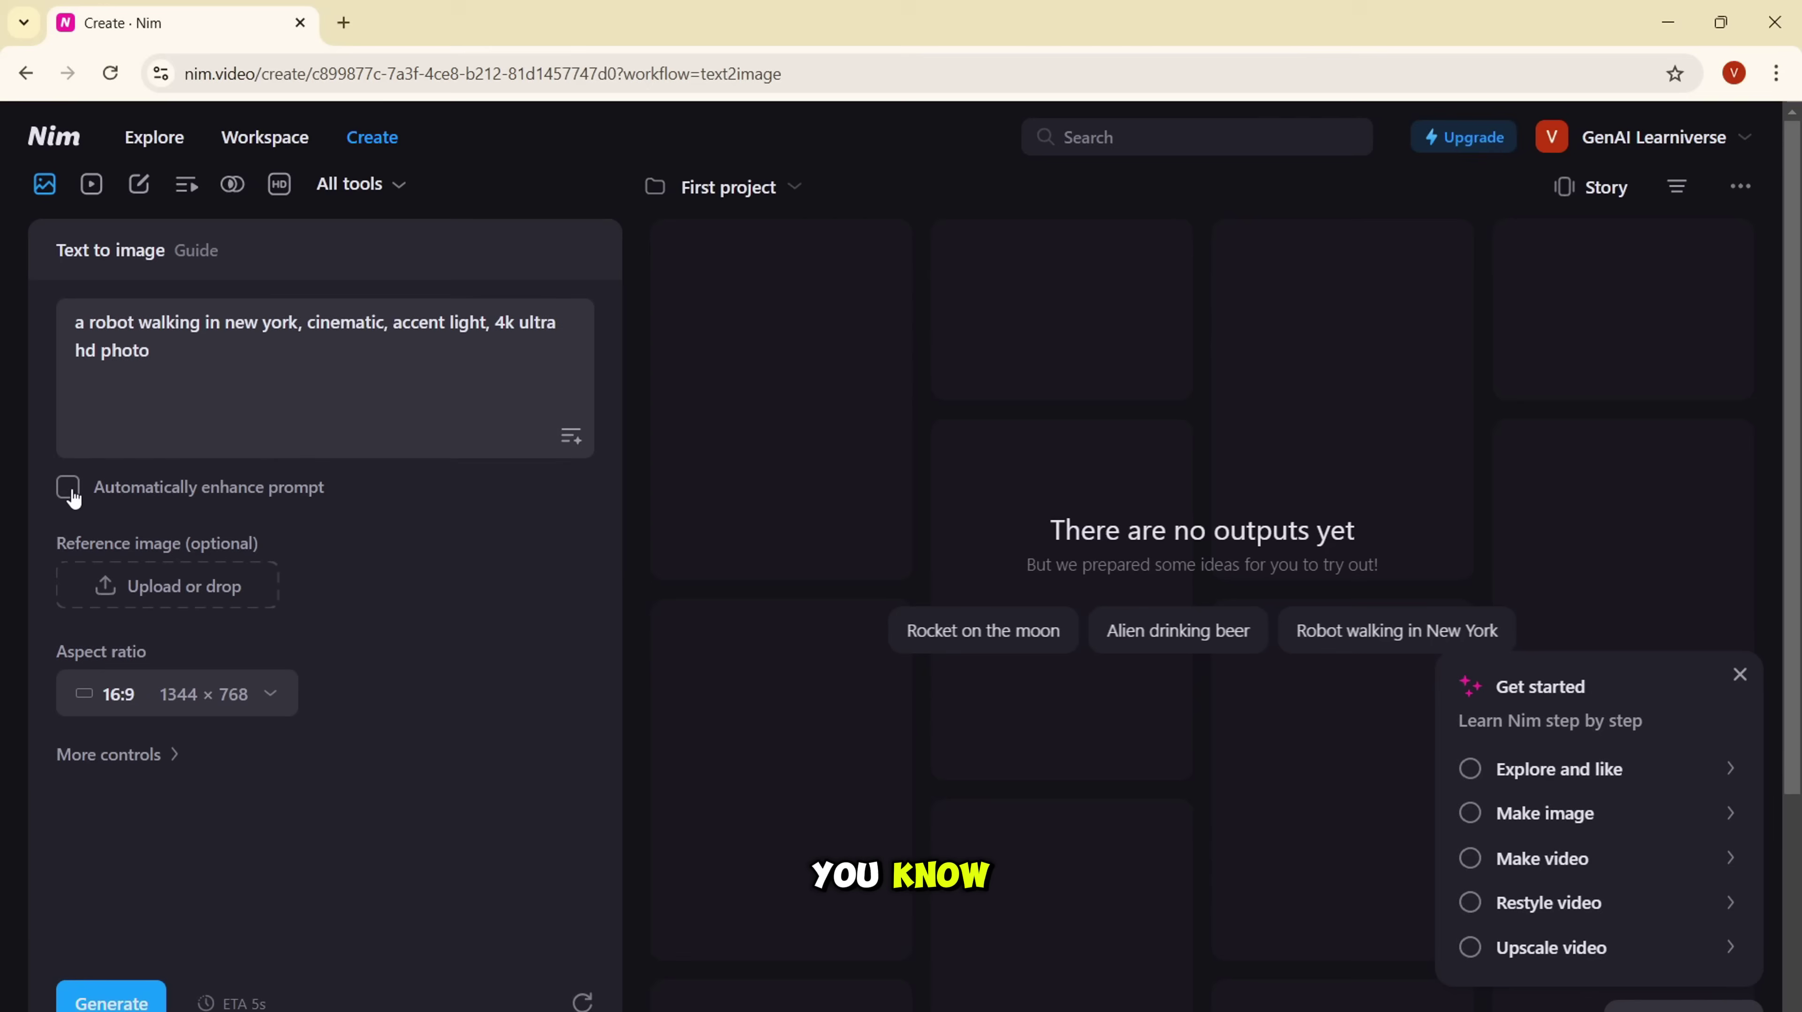
Step: Enhance the robot prompt, generate the image, and open the result
left_click(580, 435)
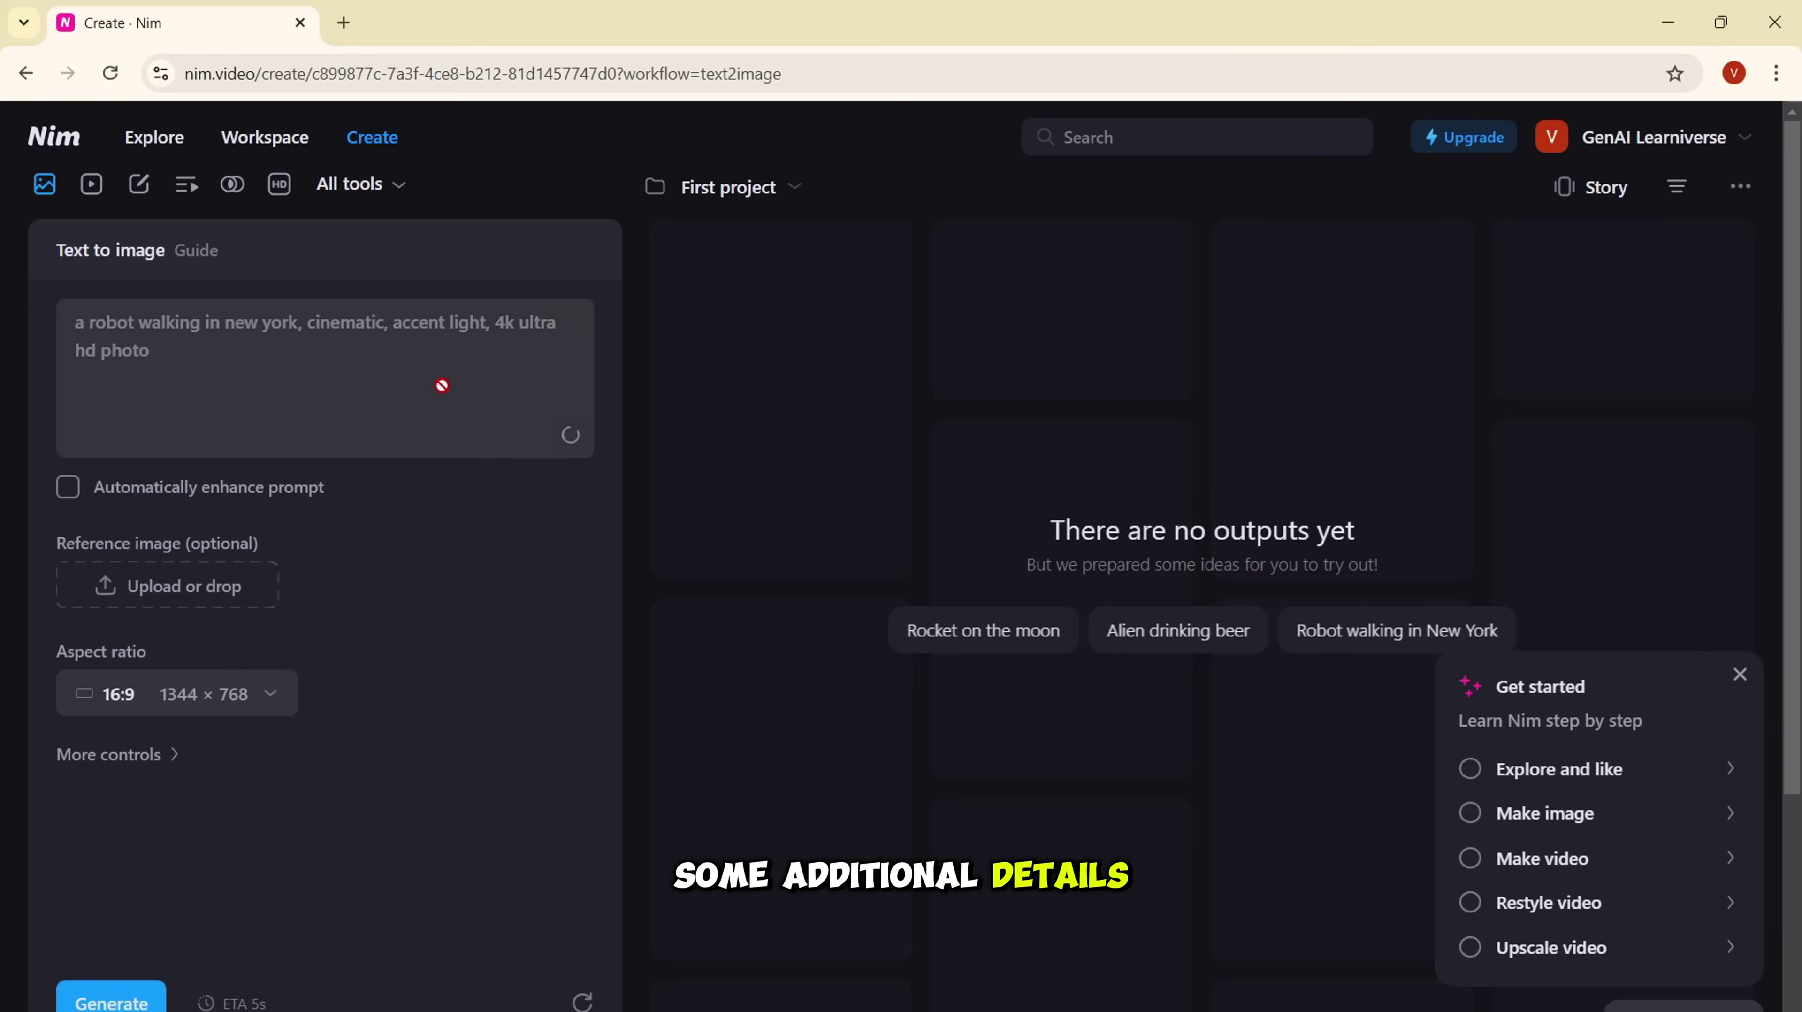
left_click_drag(590, 355, 584, 415)
left_click(135, 1001)
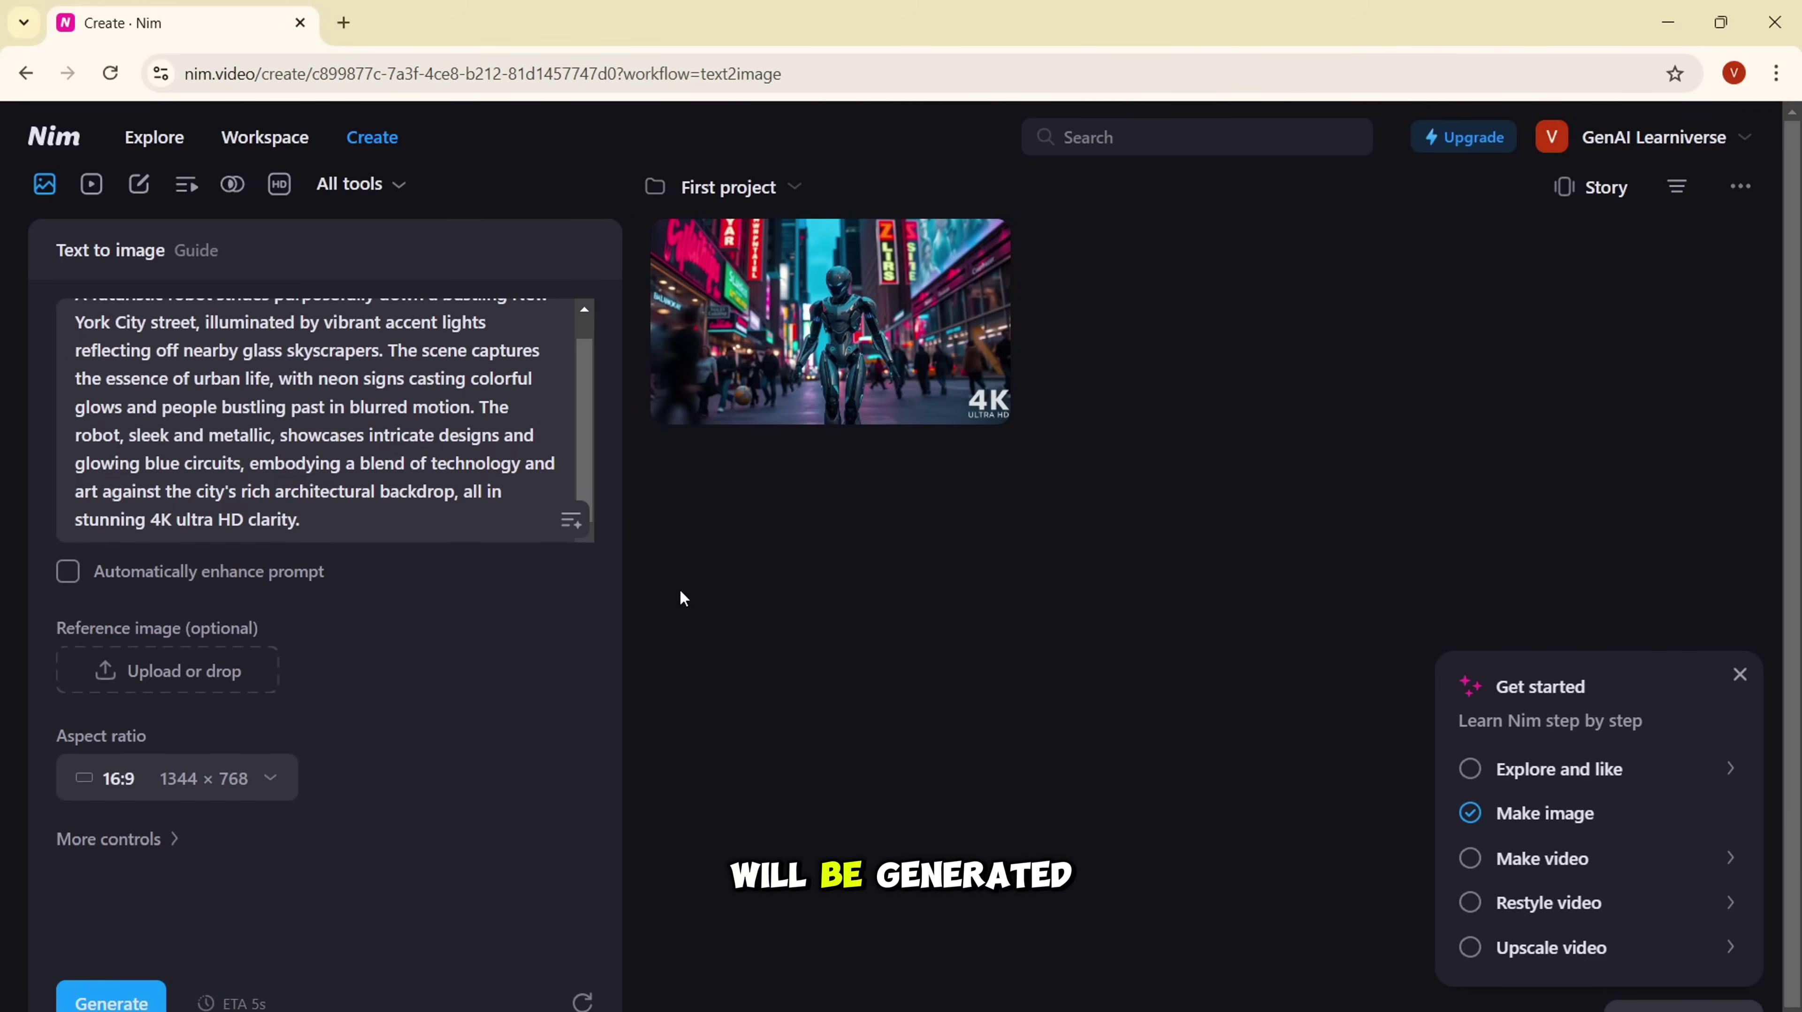
left_click(856, 321)
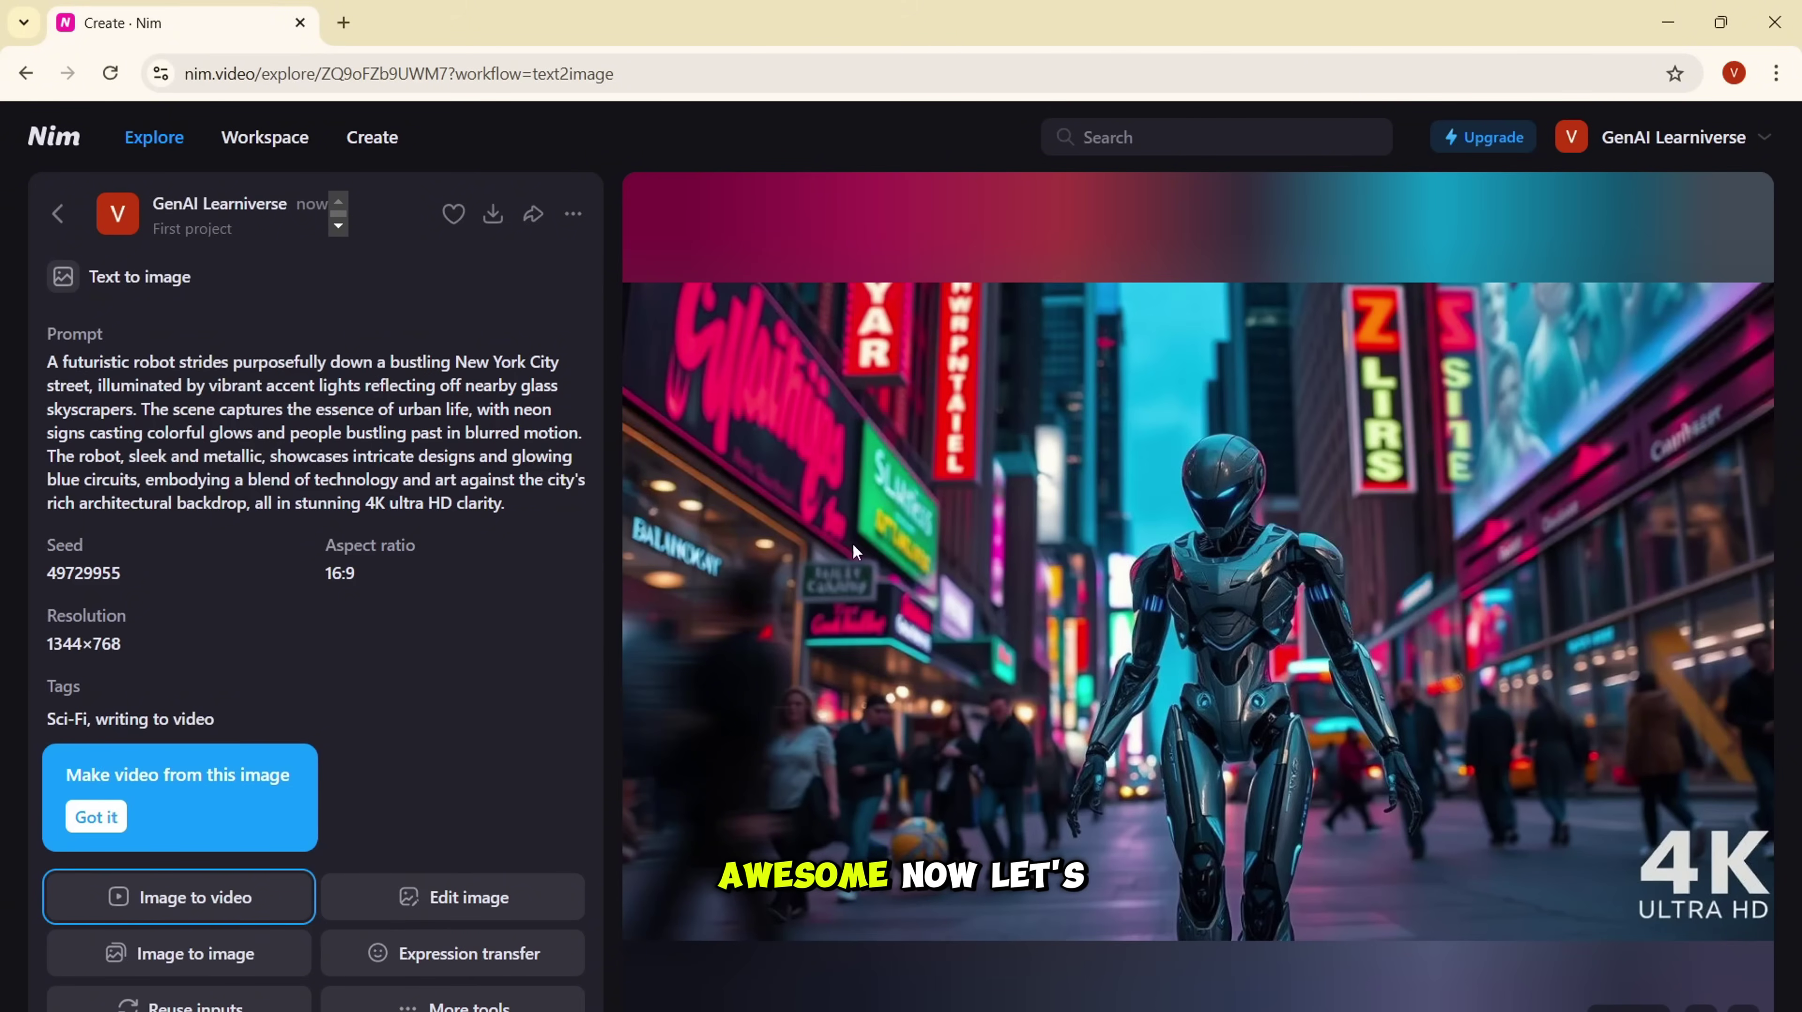
Step: Replace the robot prompt with the lady detective description, generate, and open the image
left_click(61, 218)
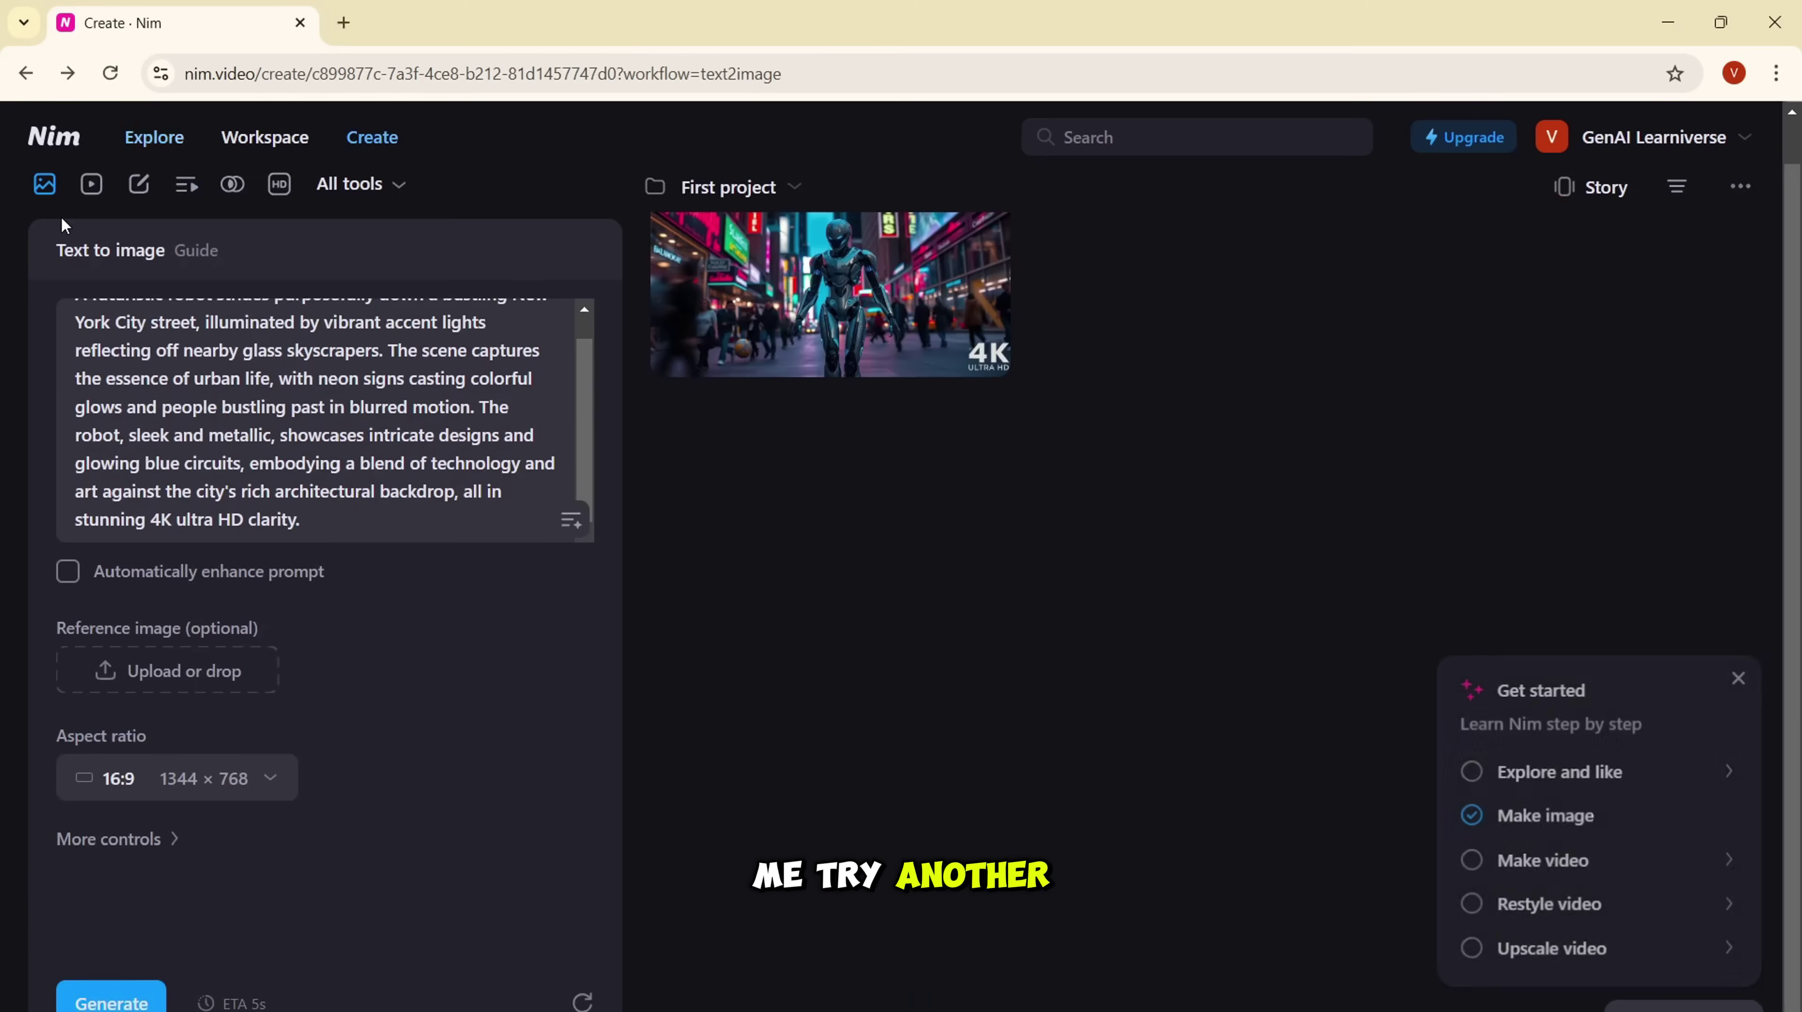
triple_click(335, 407)
key("ctrl+v")
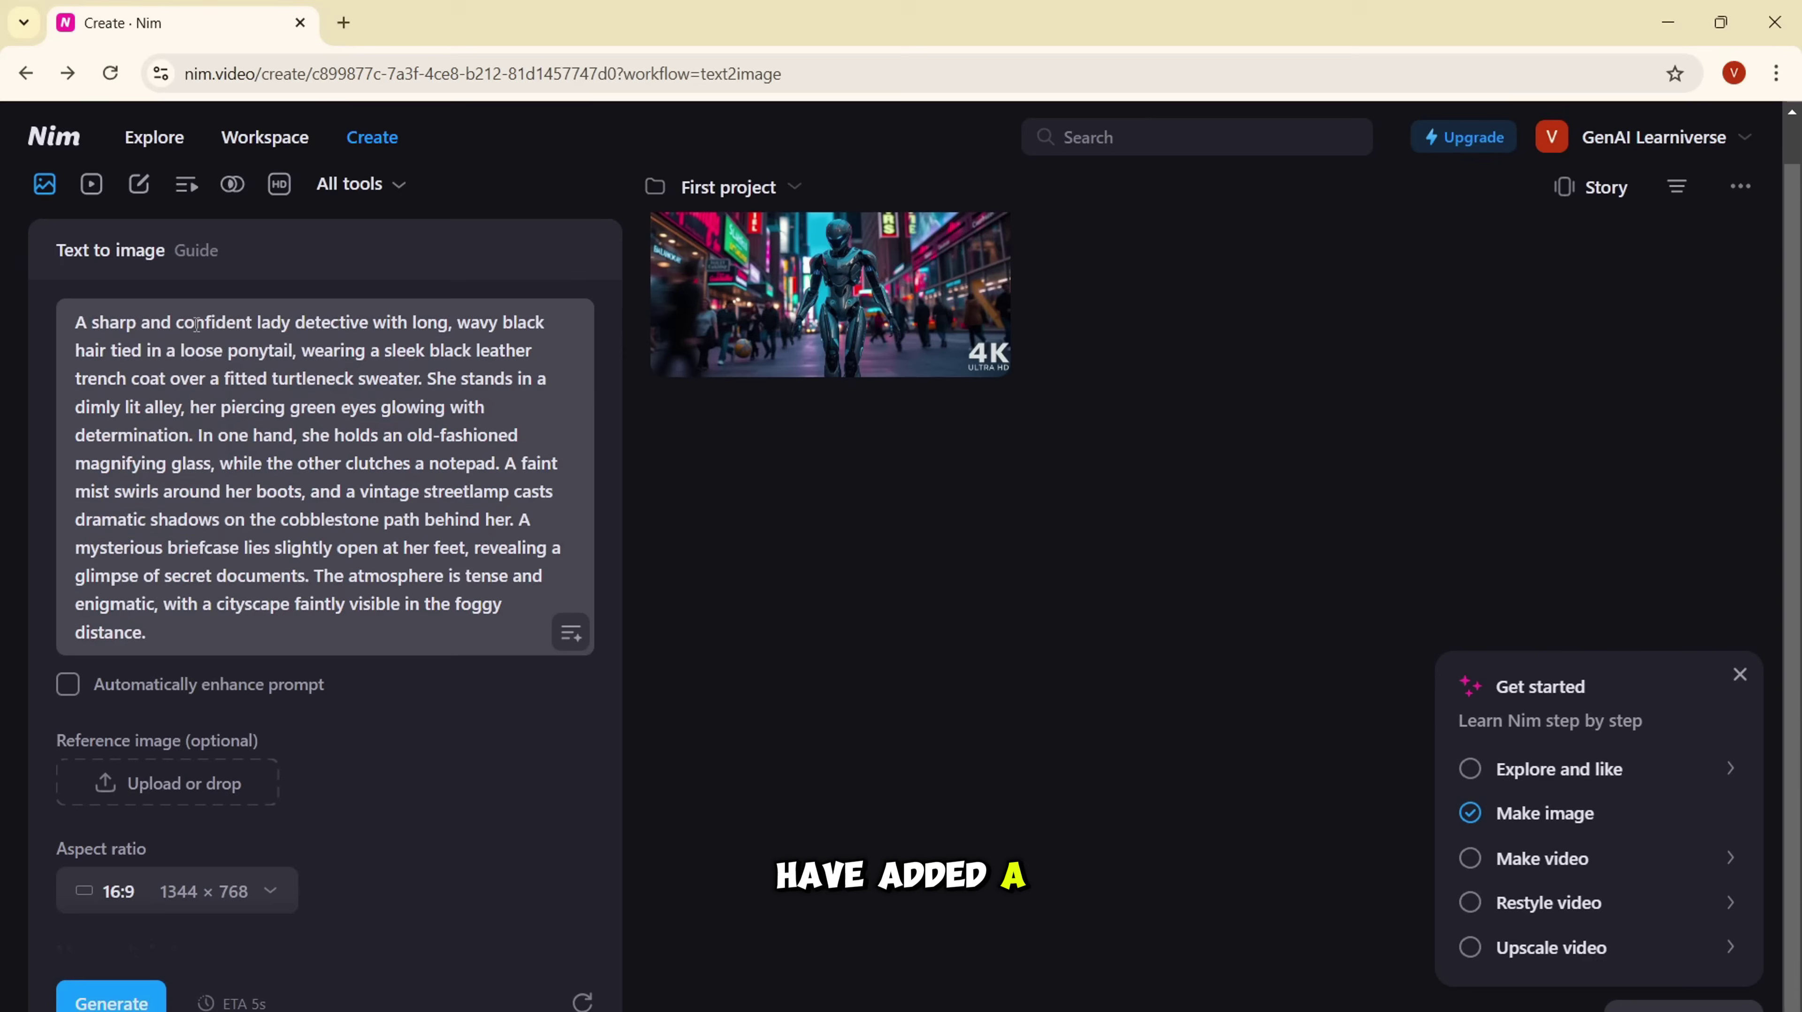
left_click_drag(195, 315, 346, 313)
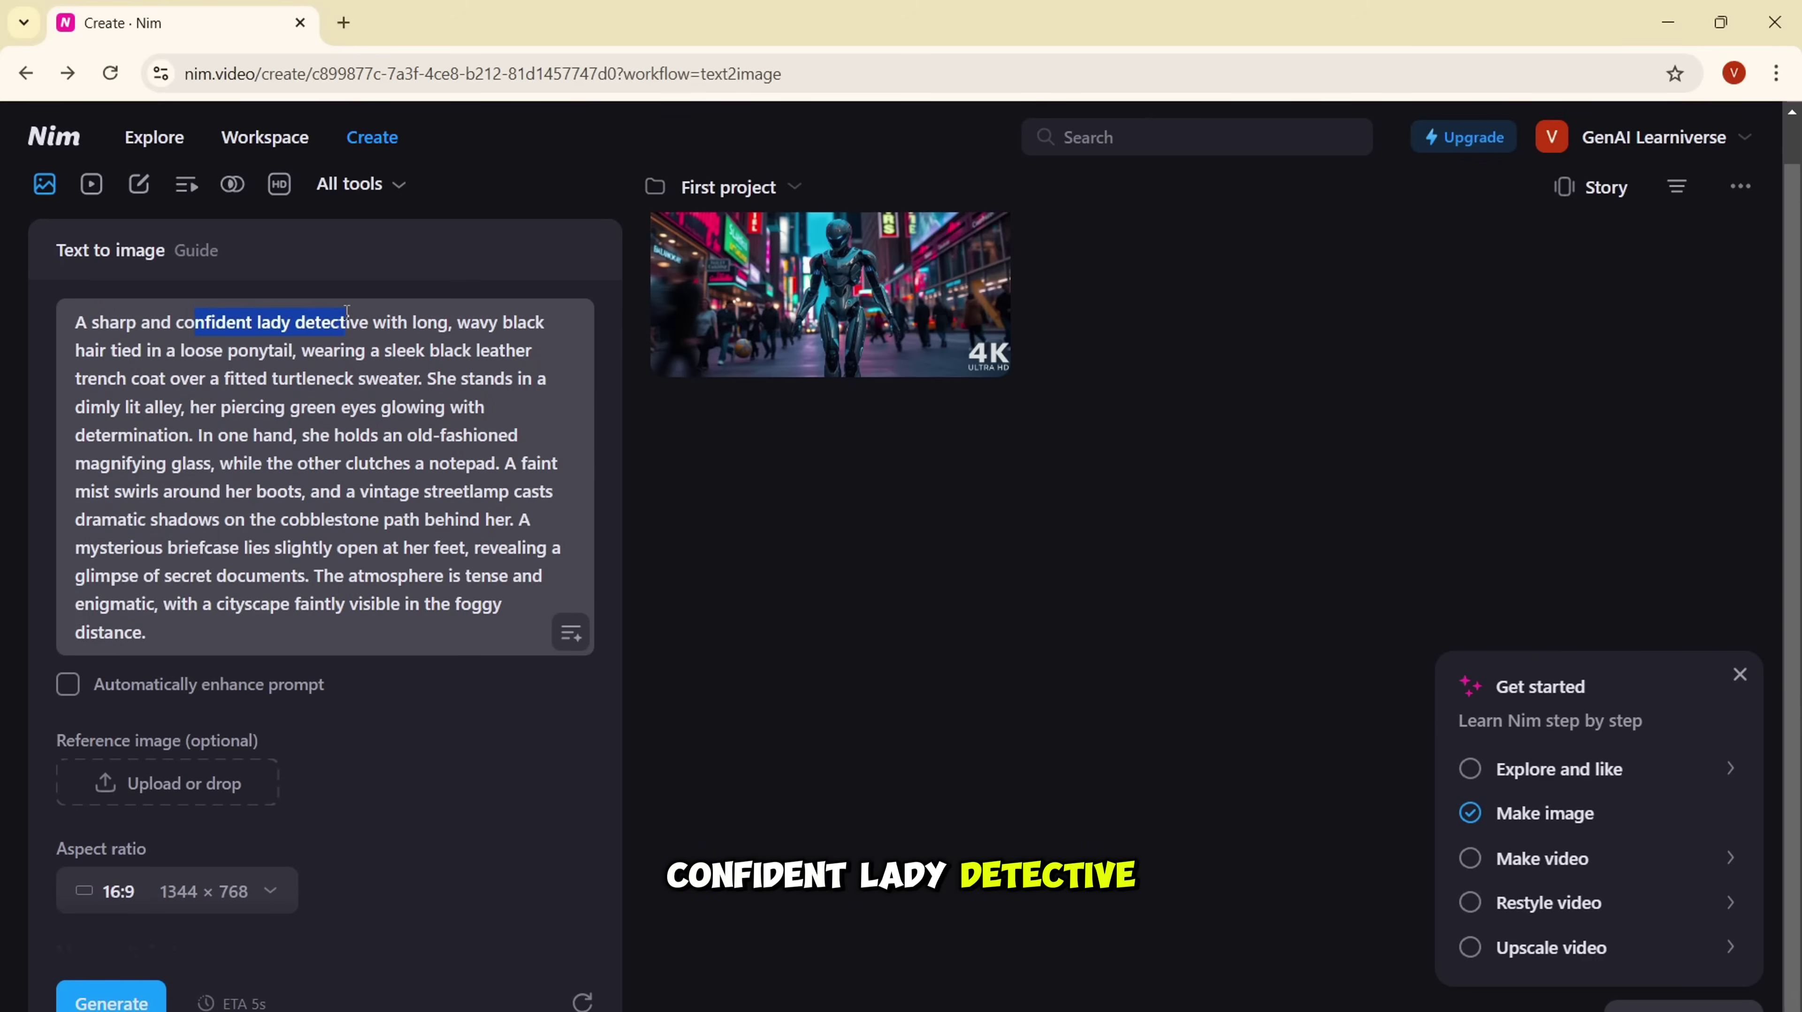
left_click(411, 524)
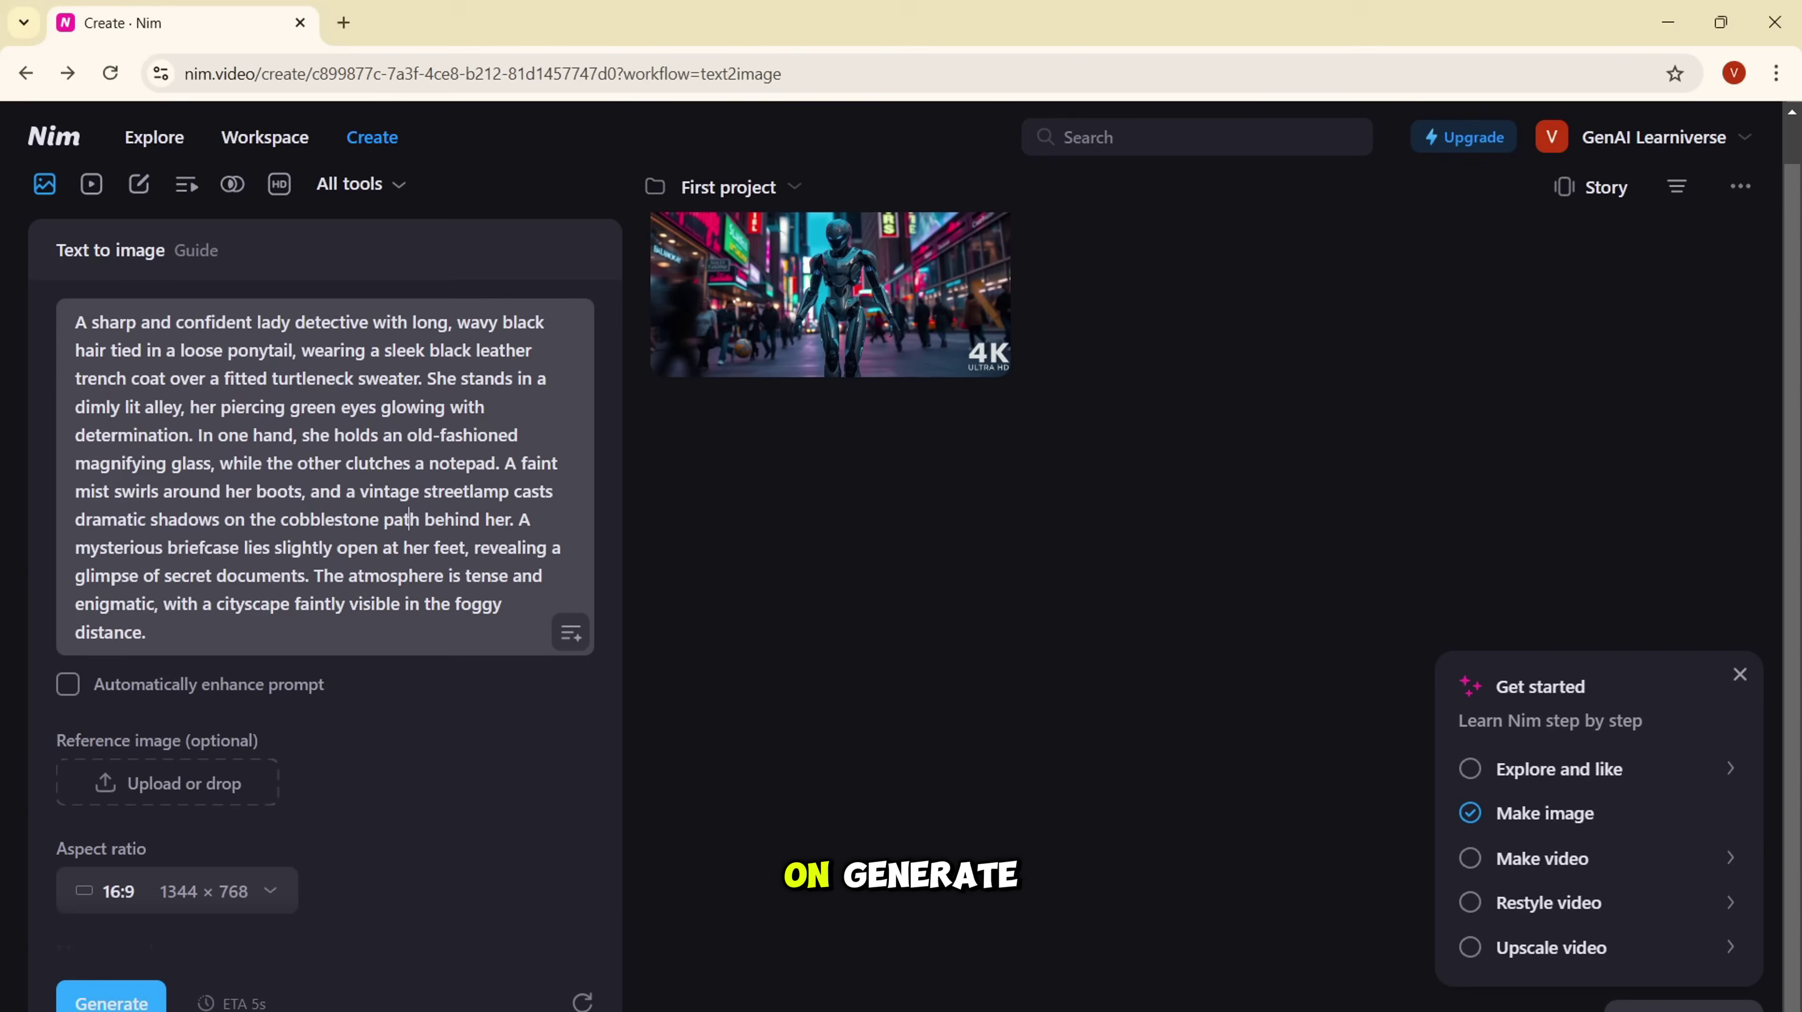
left_click(111, 1002)
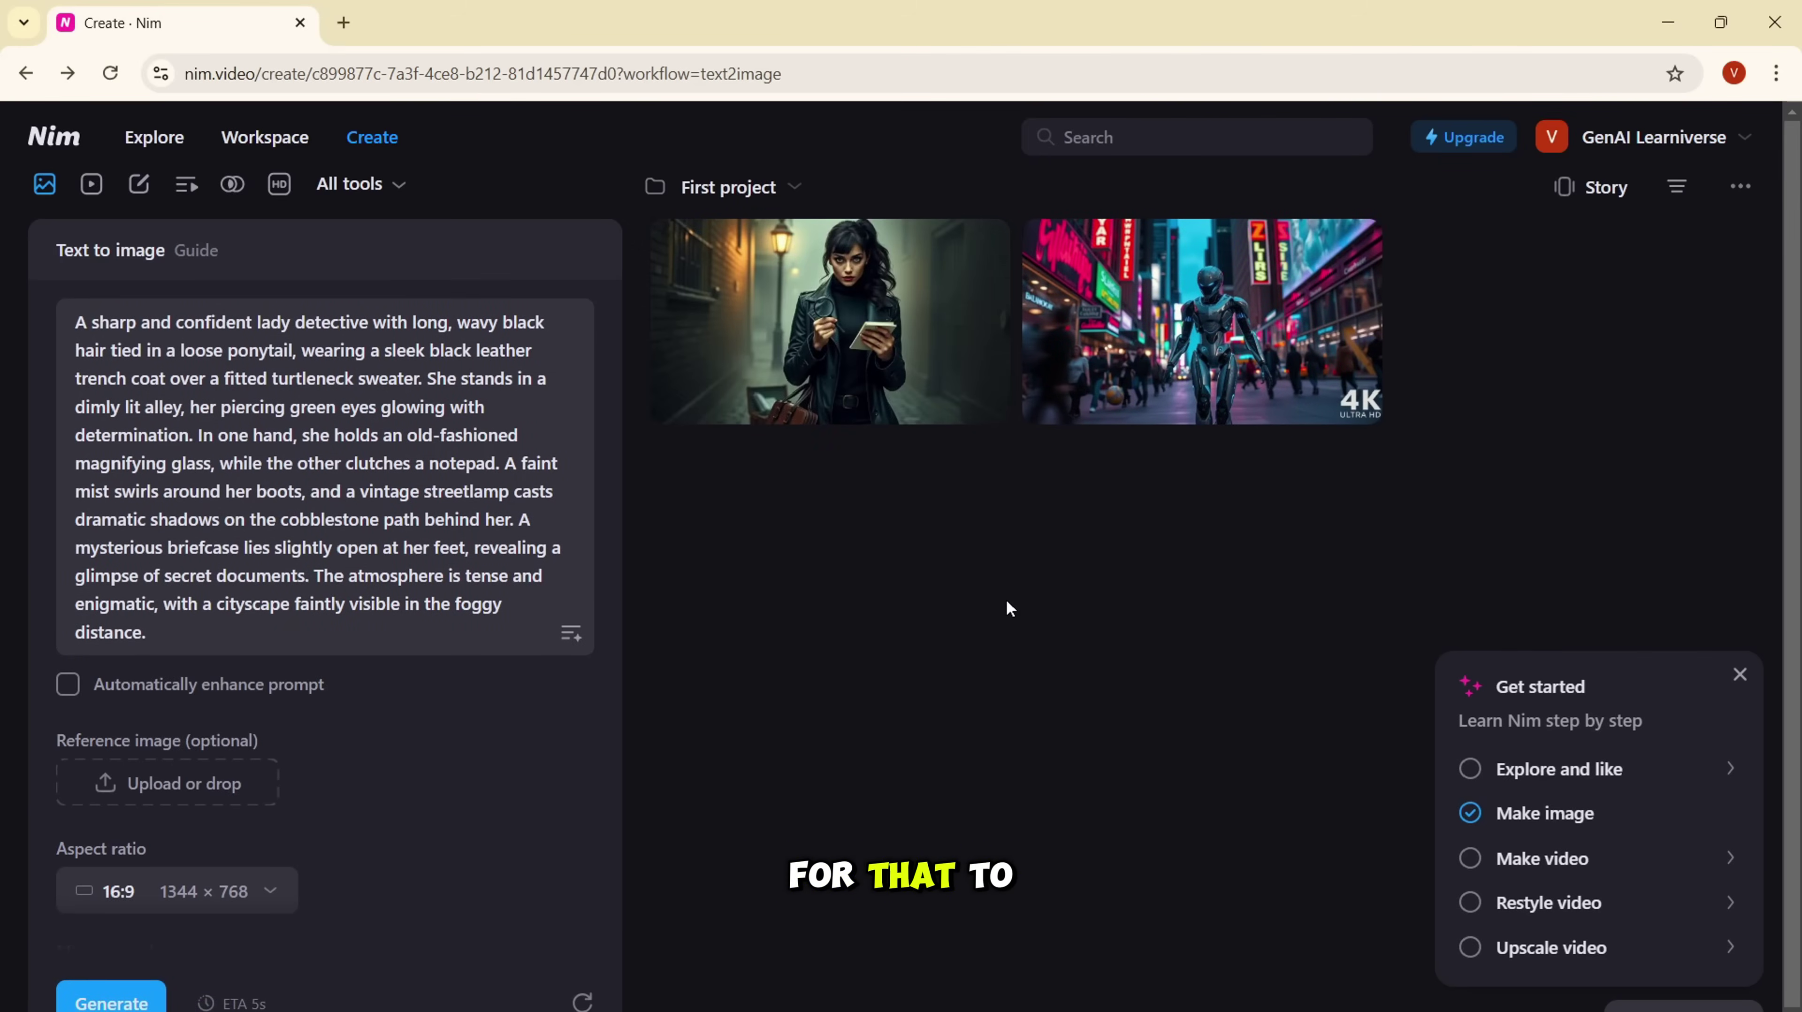
left_click(892, 344)
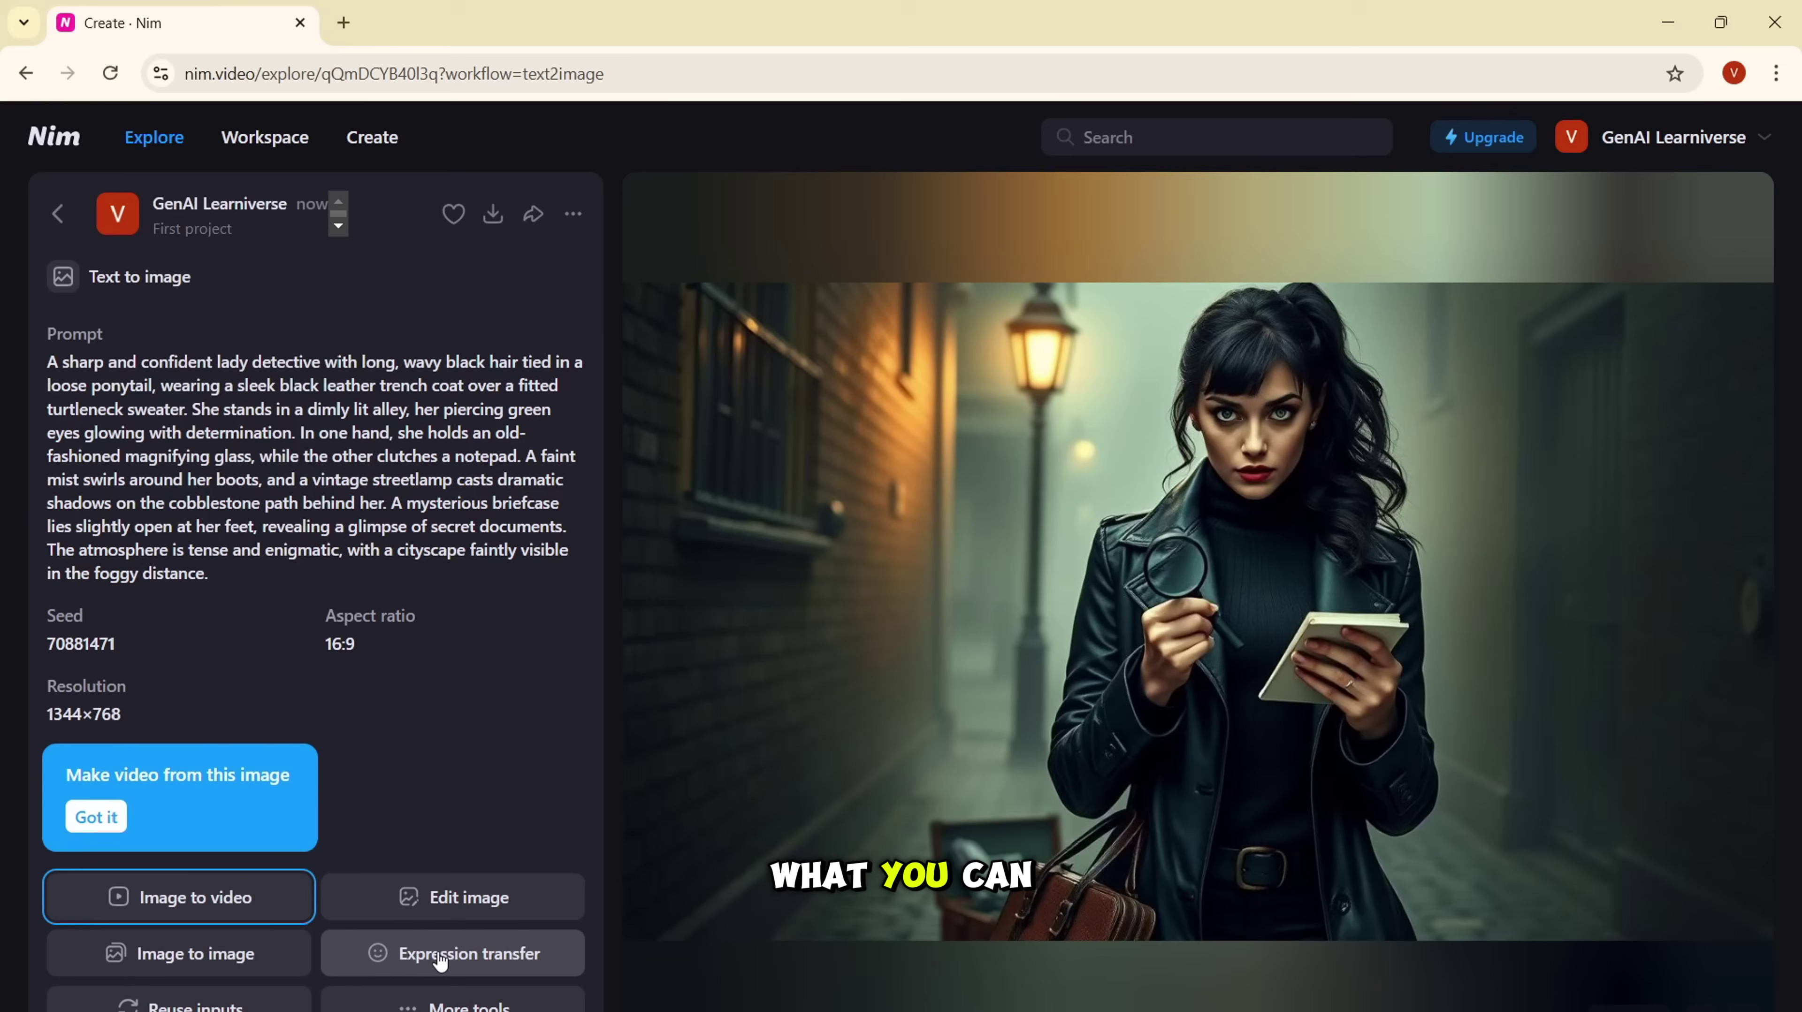
Step: Start an Image to video job from the detective image
left_click(386, 1006)
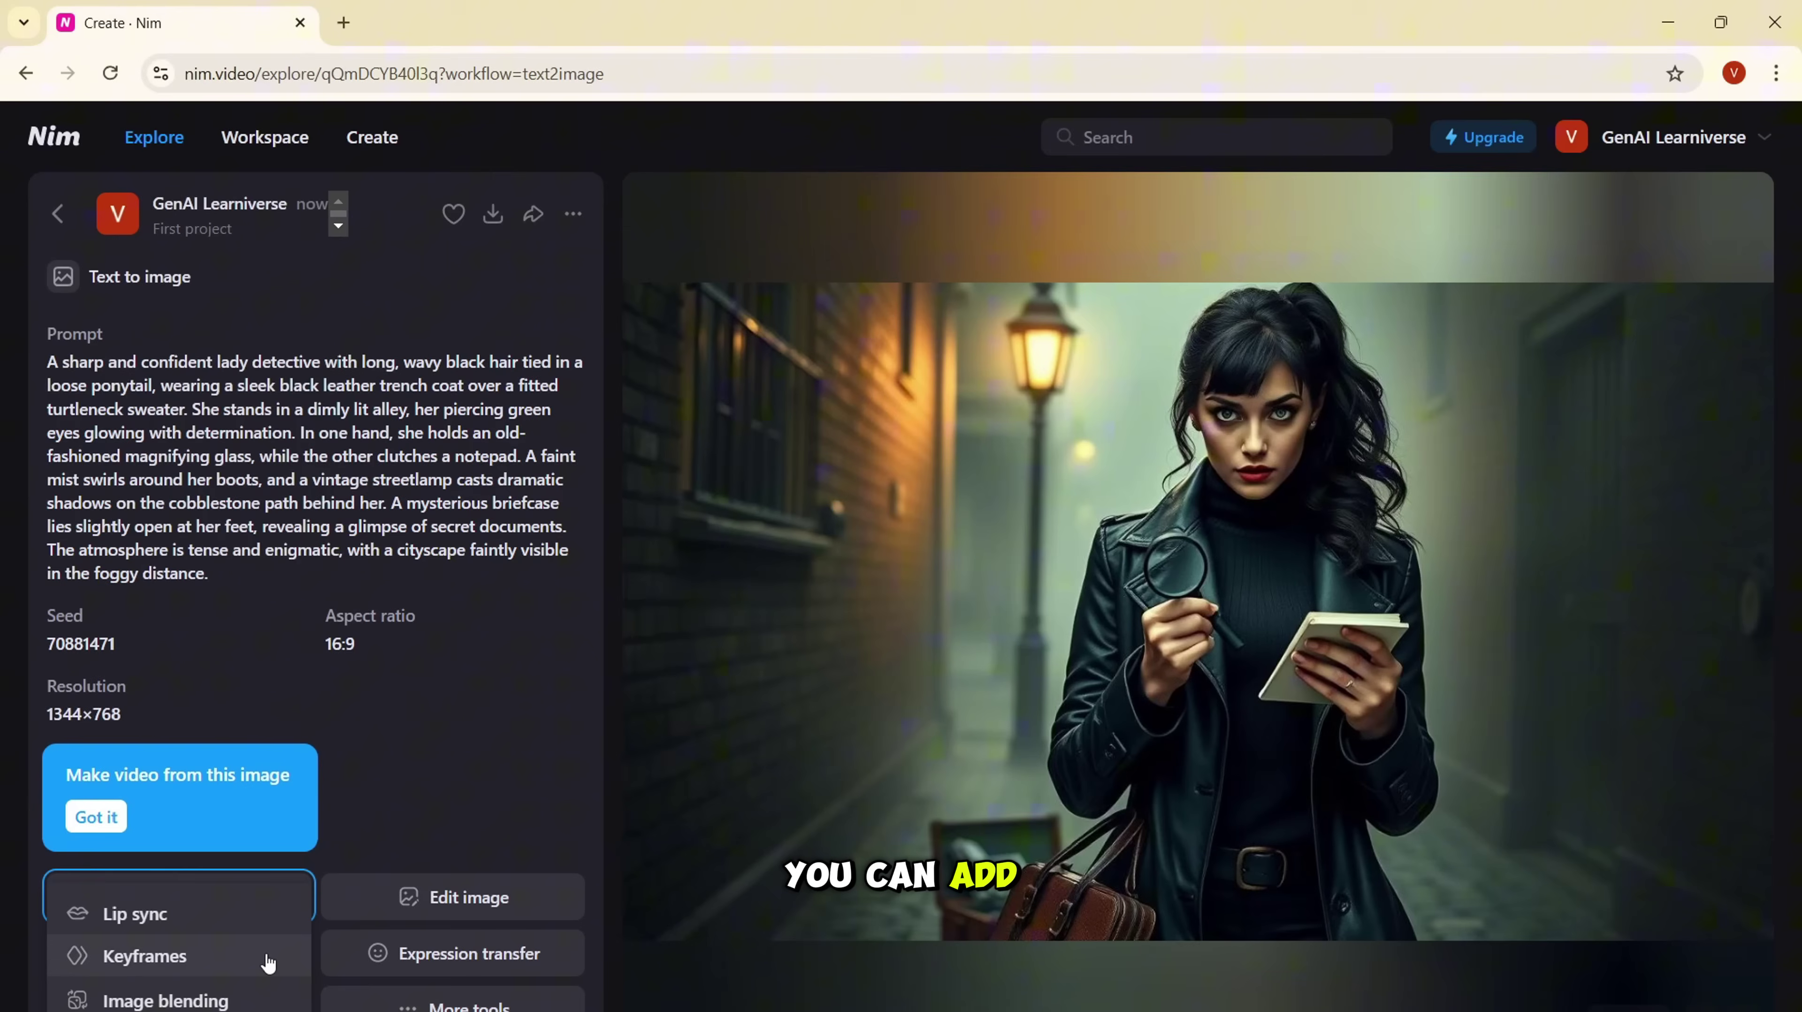
left_click(495, 804)
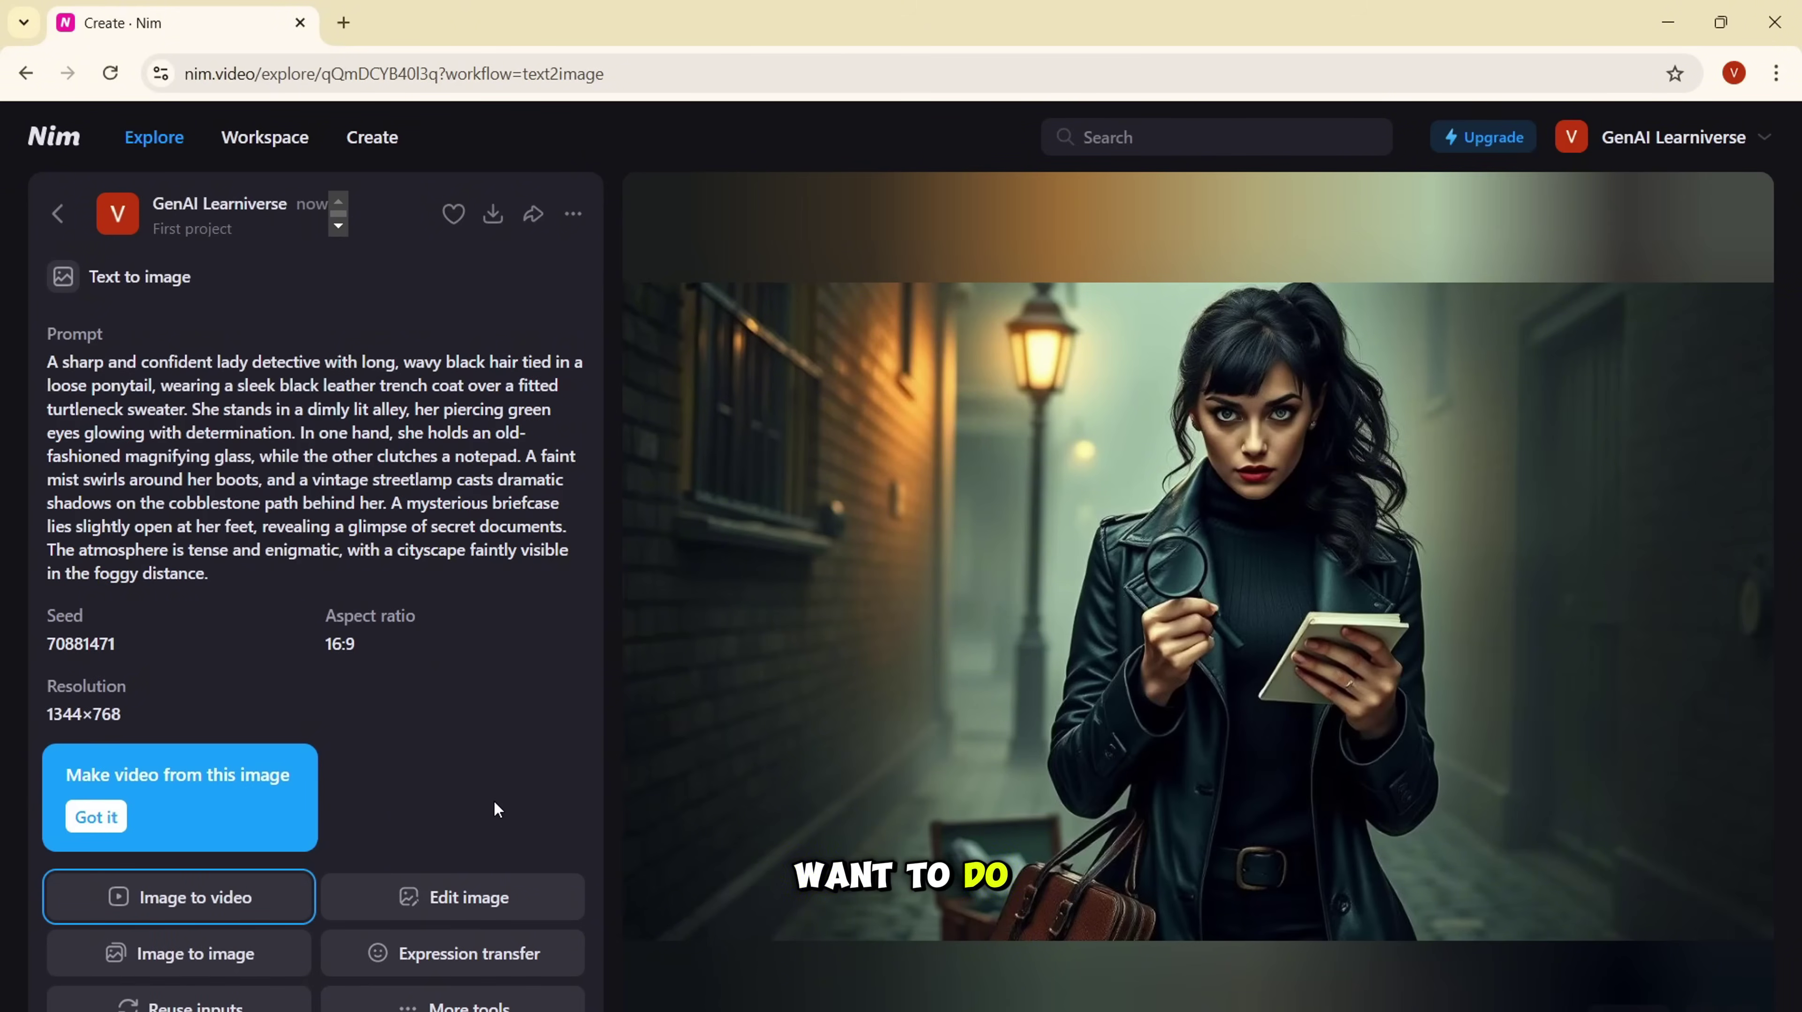
left_click(177, 898)
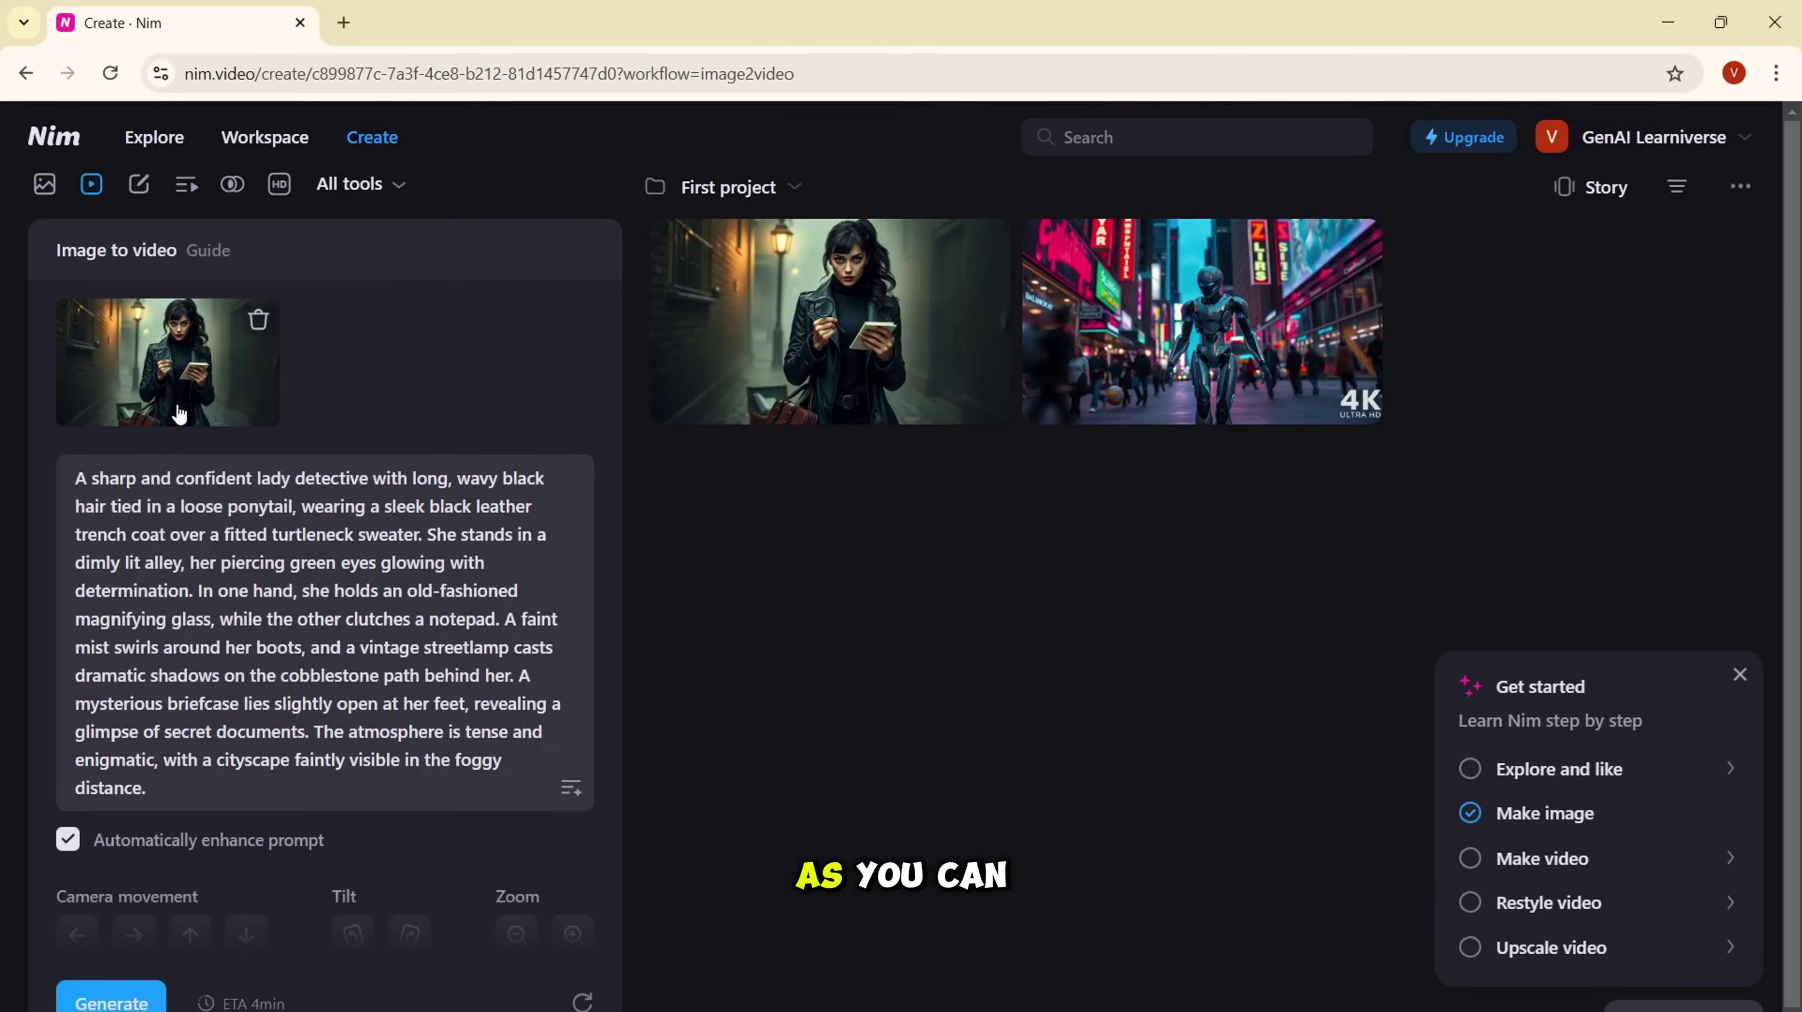
Step: Replace the prompt with the walking-through-the-misty-alley text and expand More controls
triple_click(298, 616)
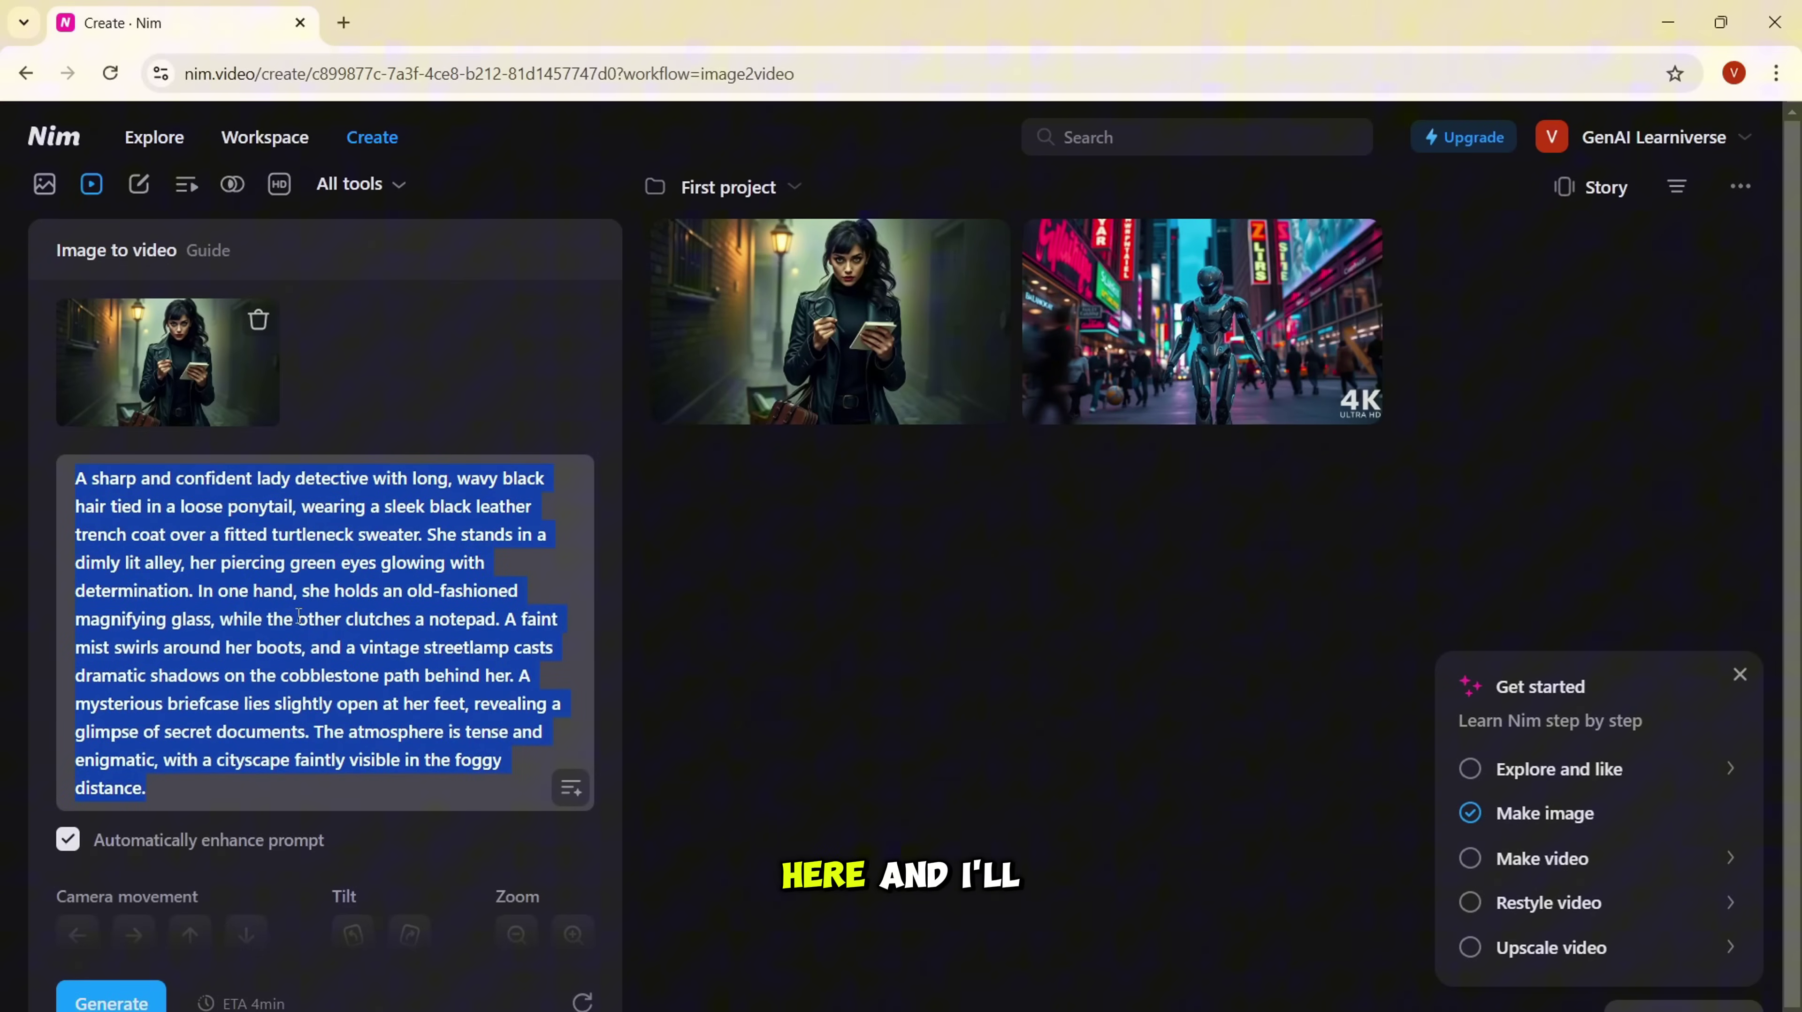
type("Animate the lady detective walking slowly through the misty cobblestone alley")
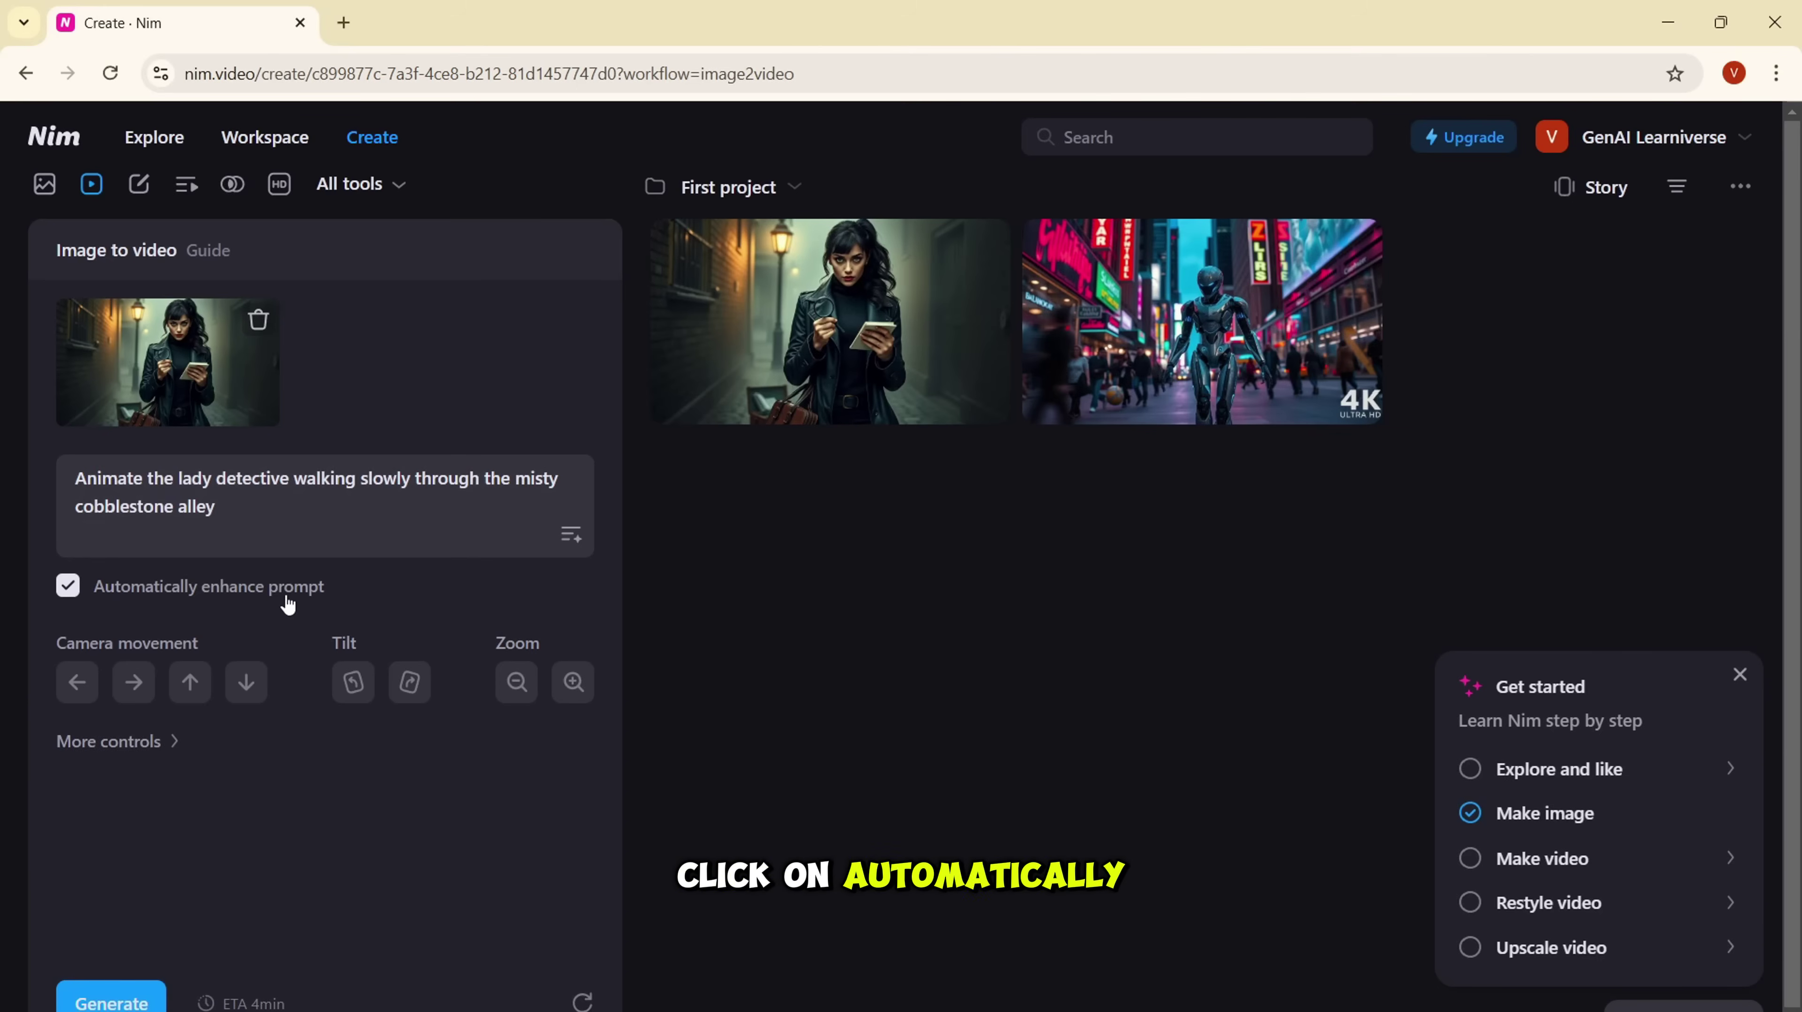
mouse_move(249, 1005)
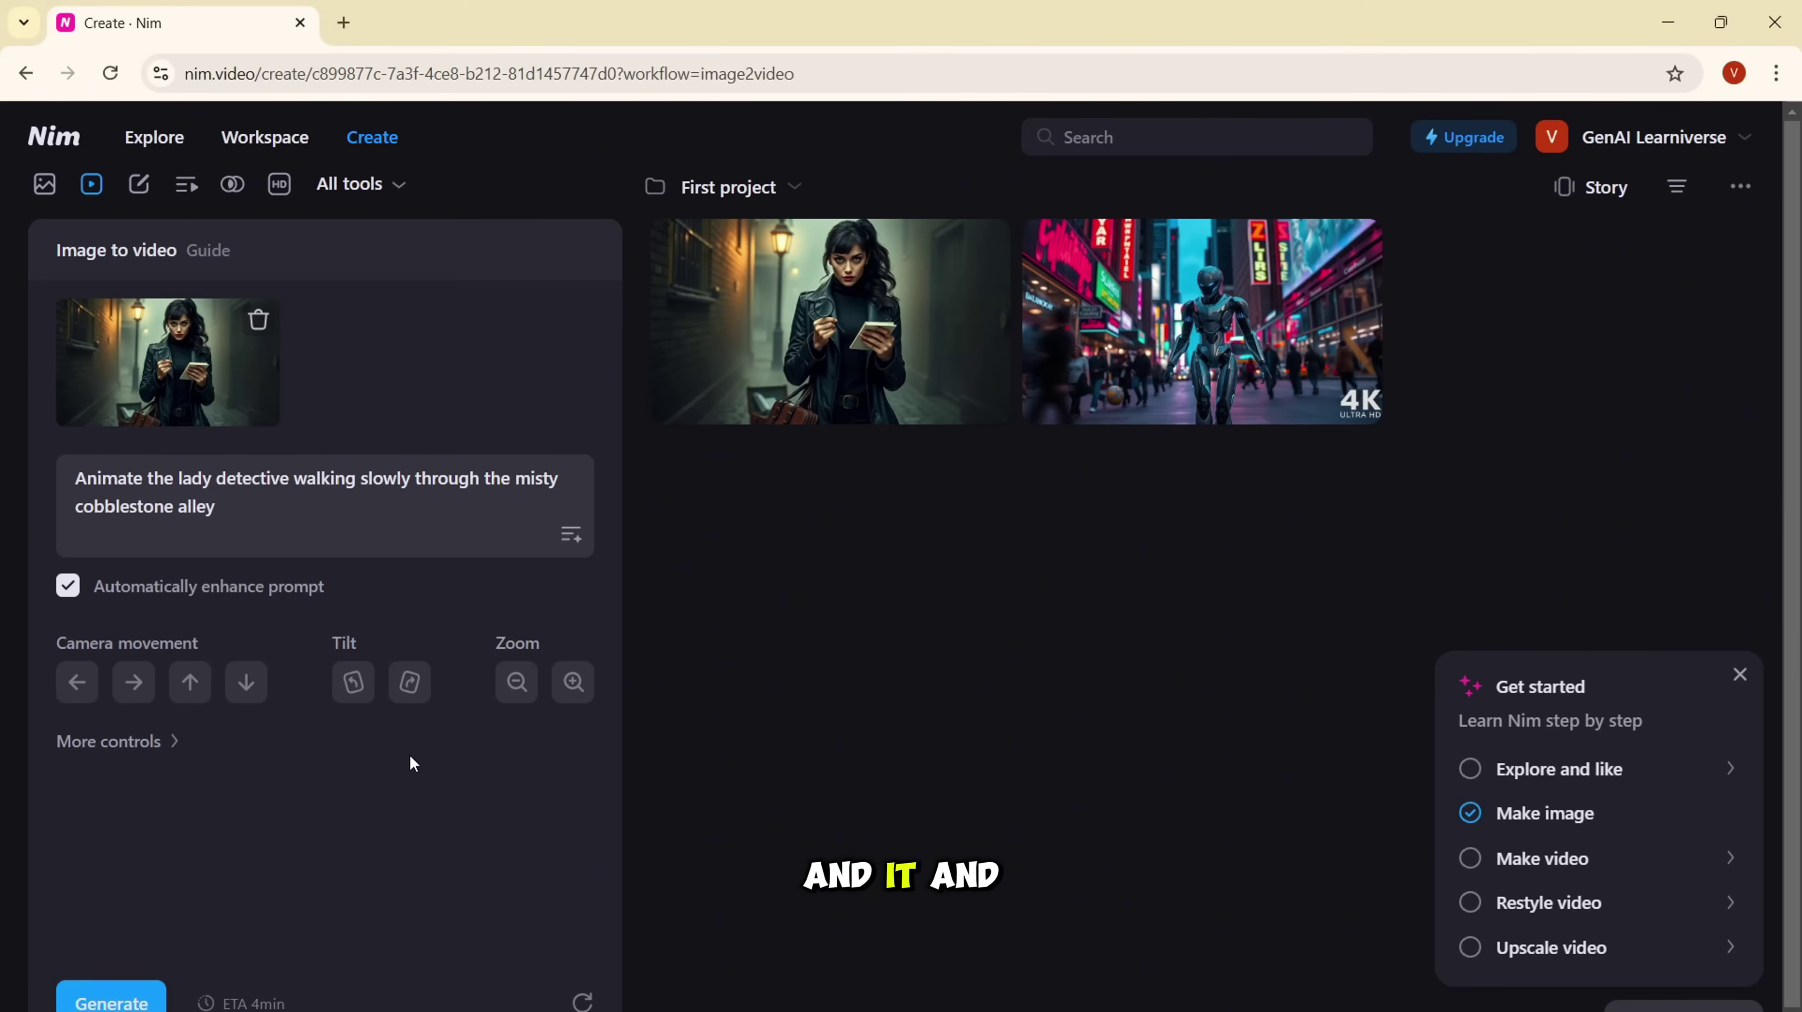
left_click(147, 744)
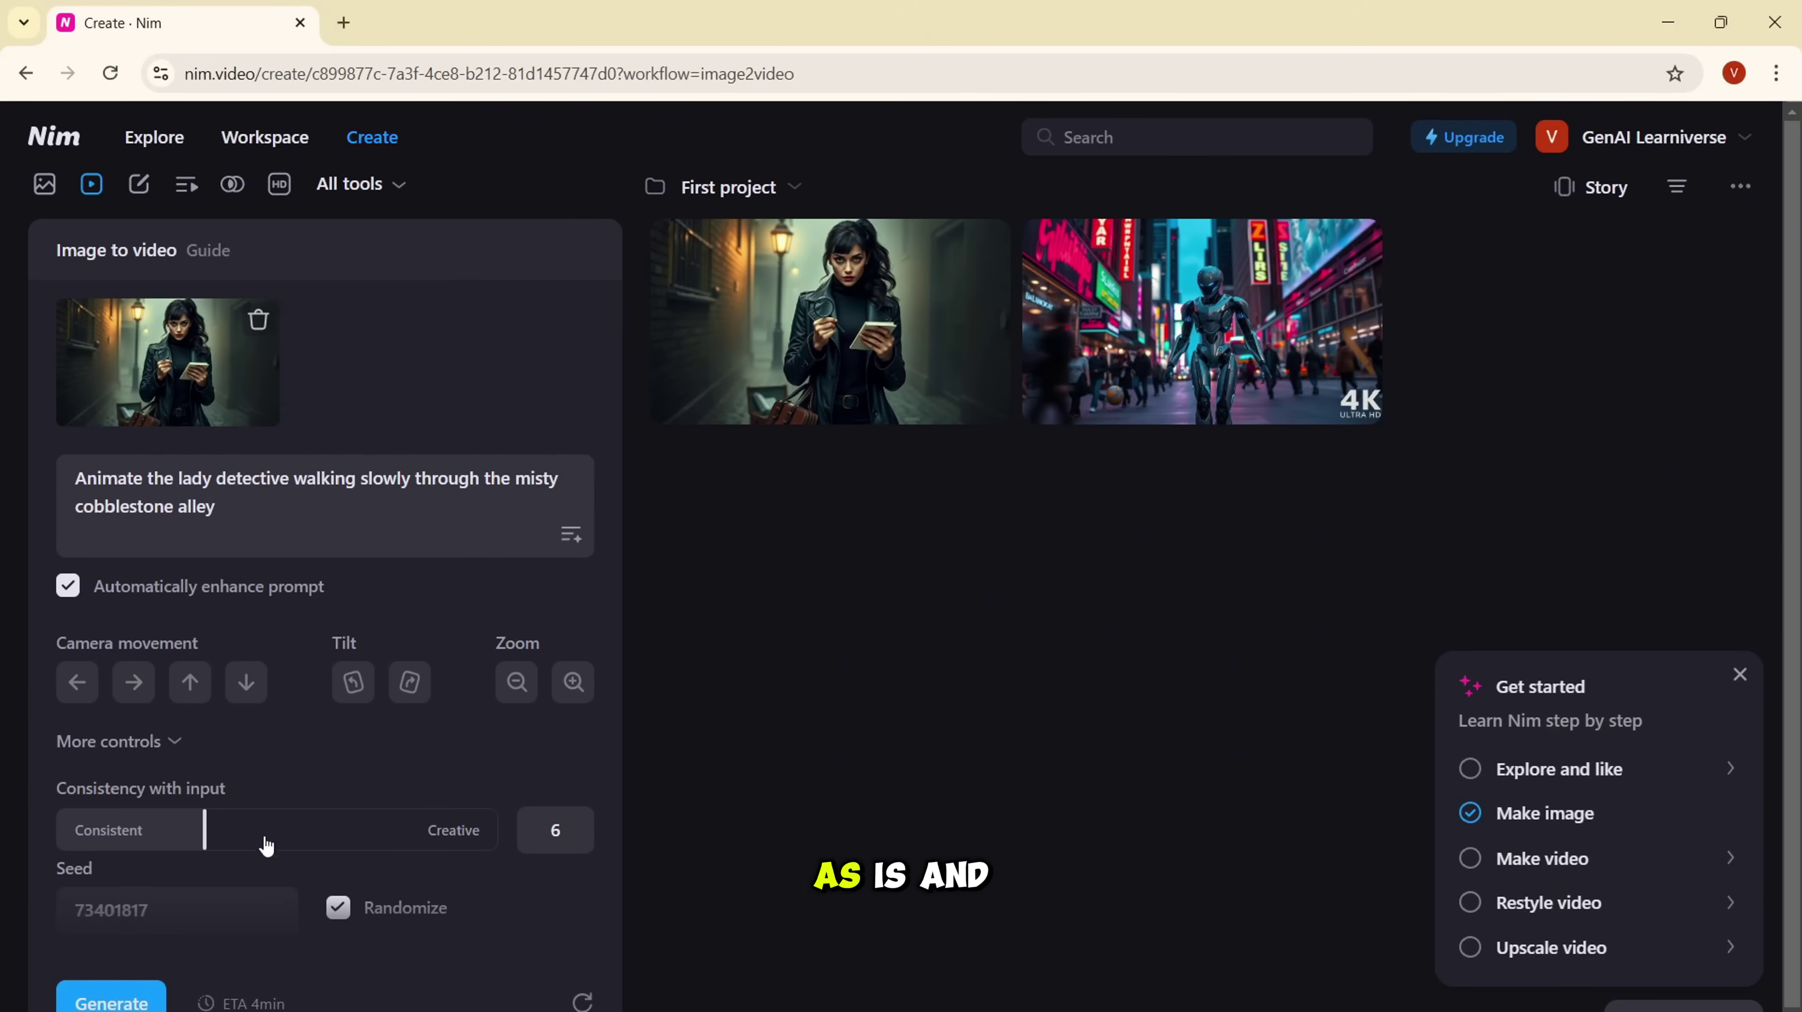
Step: Generate the 1344×768 CogVideoX video of the detective in the misty alley and open it
left_click(114, 1002)
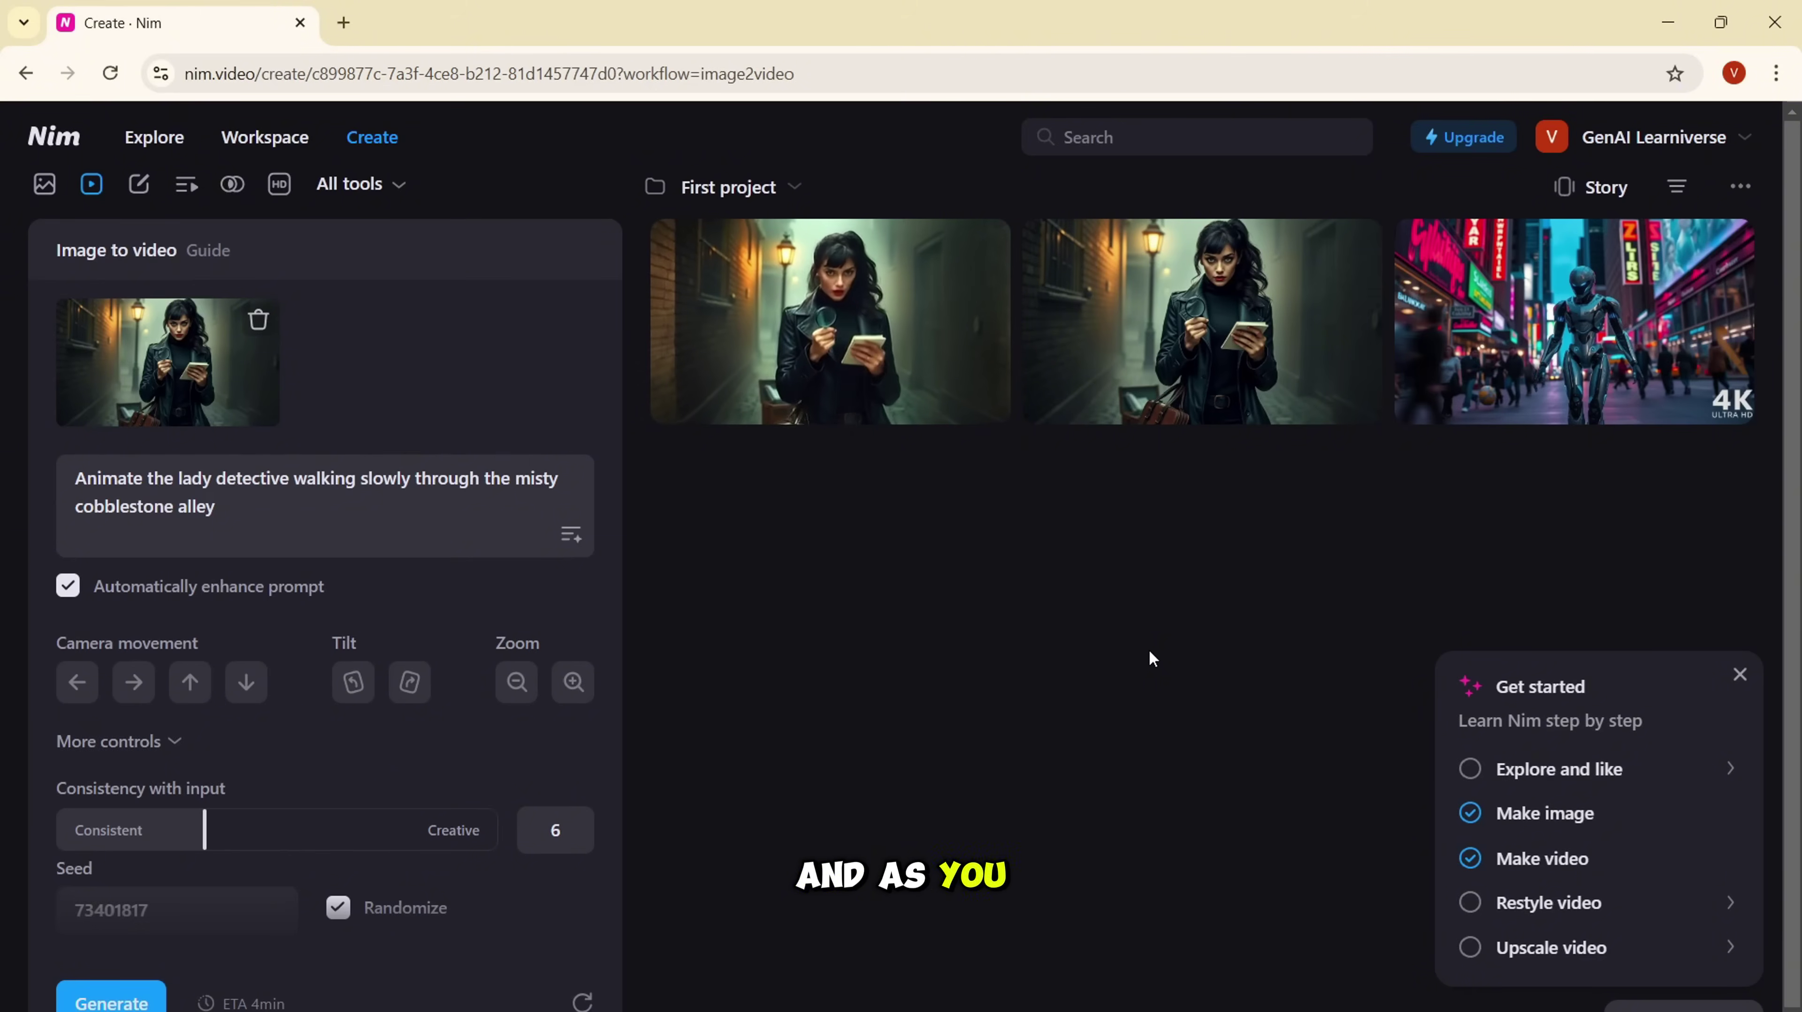
left_click(841, 263)
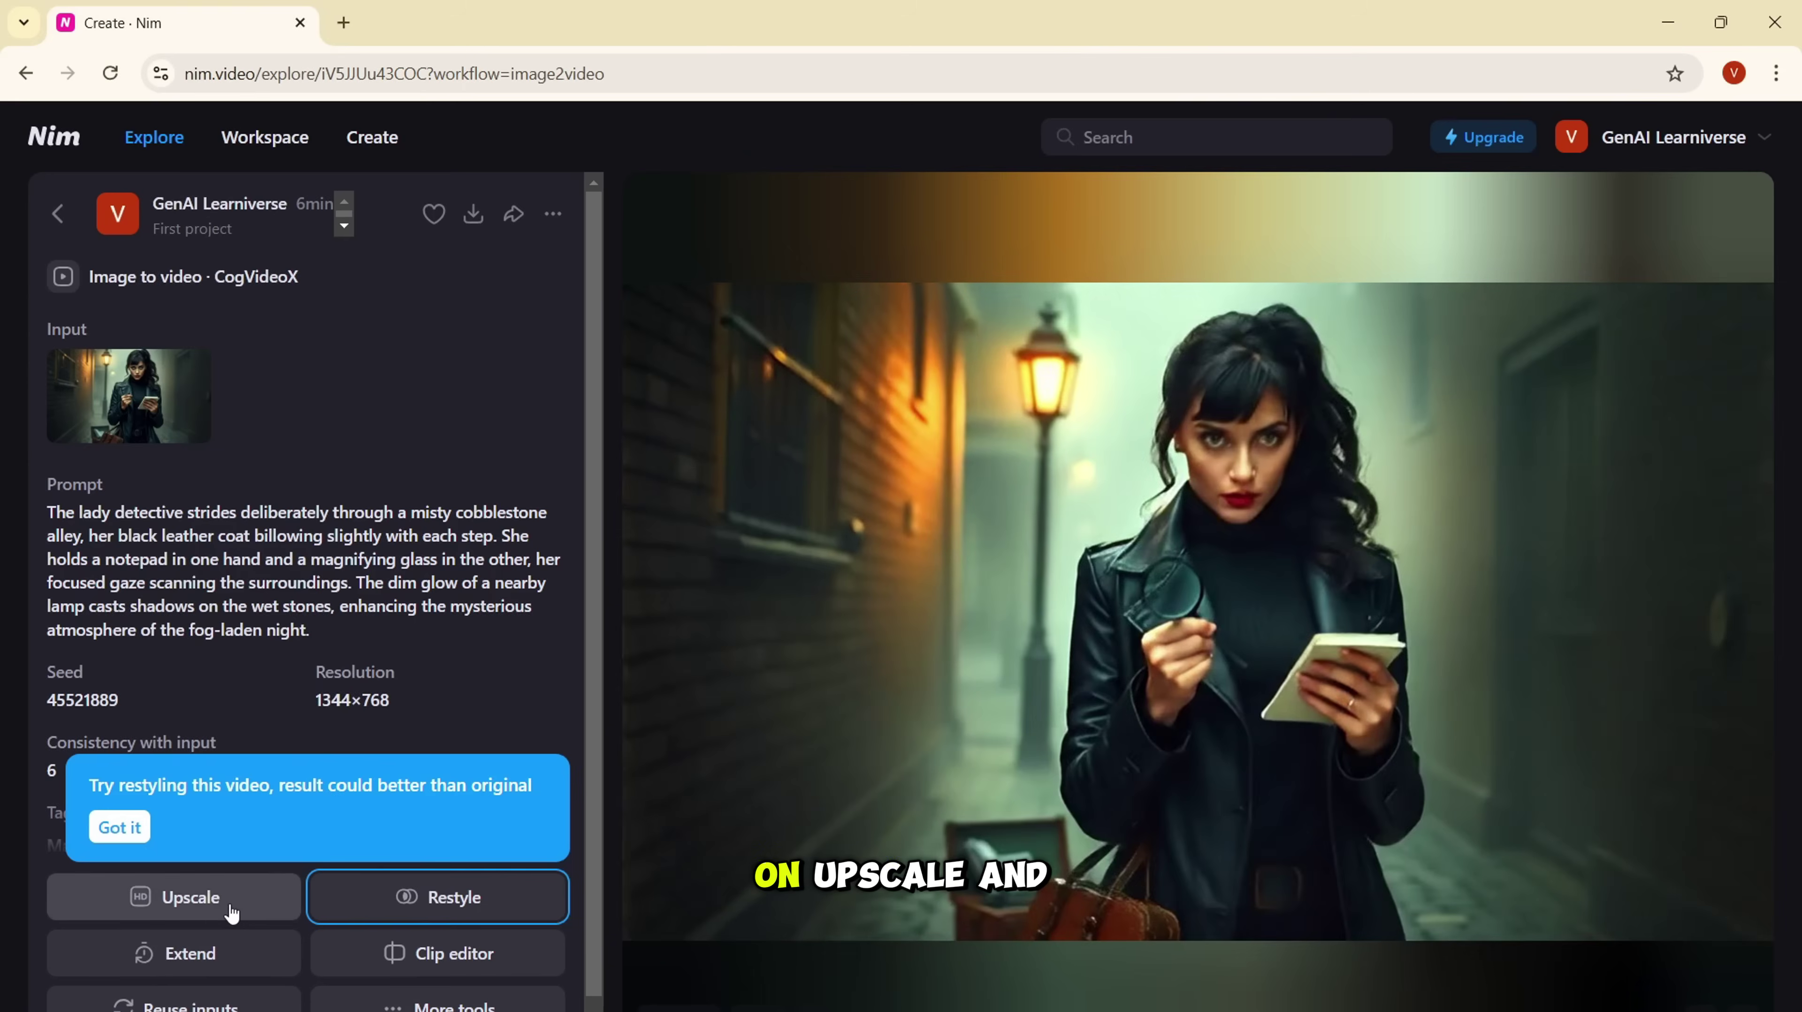
Step: Upscale the detective clip with 4x resolution and 2x frame rate, then open the 4096×2344 result
left_click(232, 909)
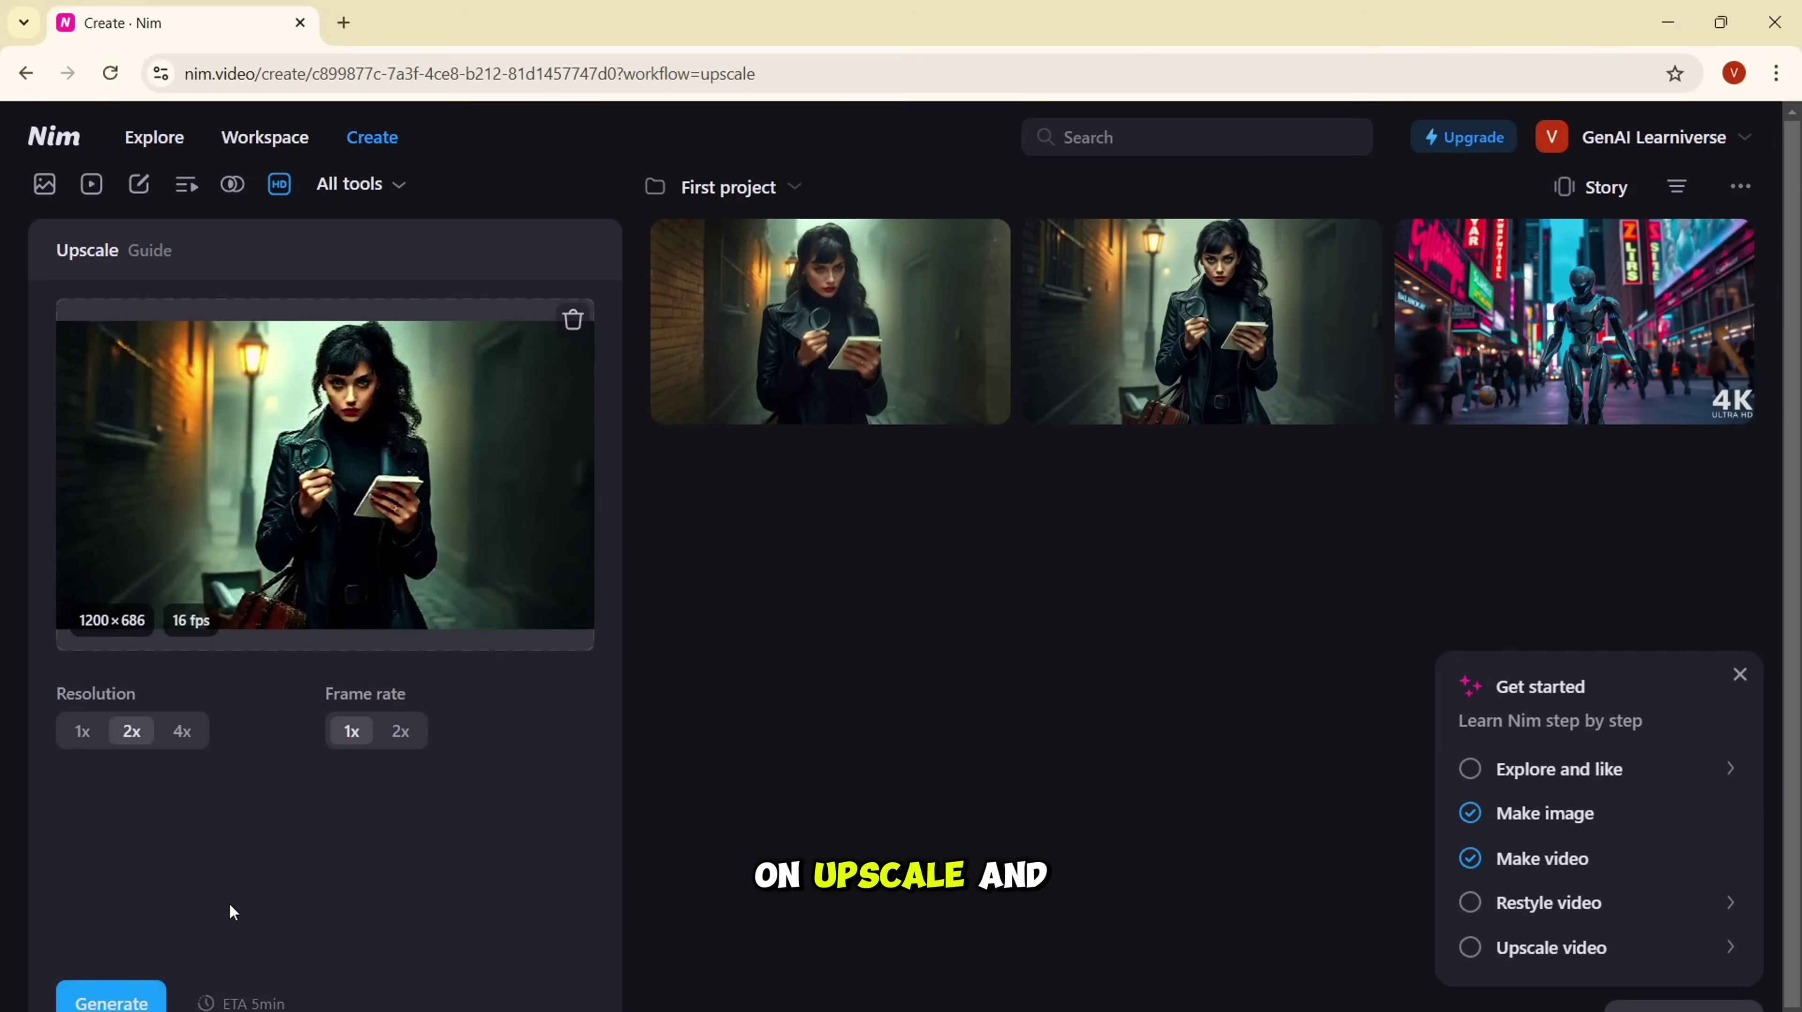
left_click(402, 733)
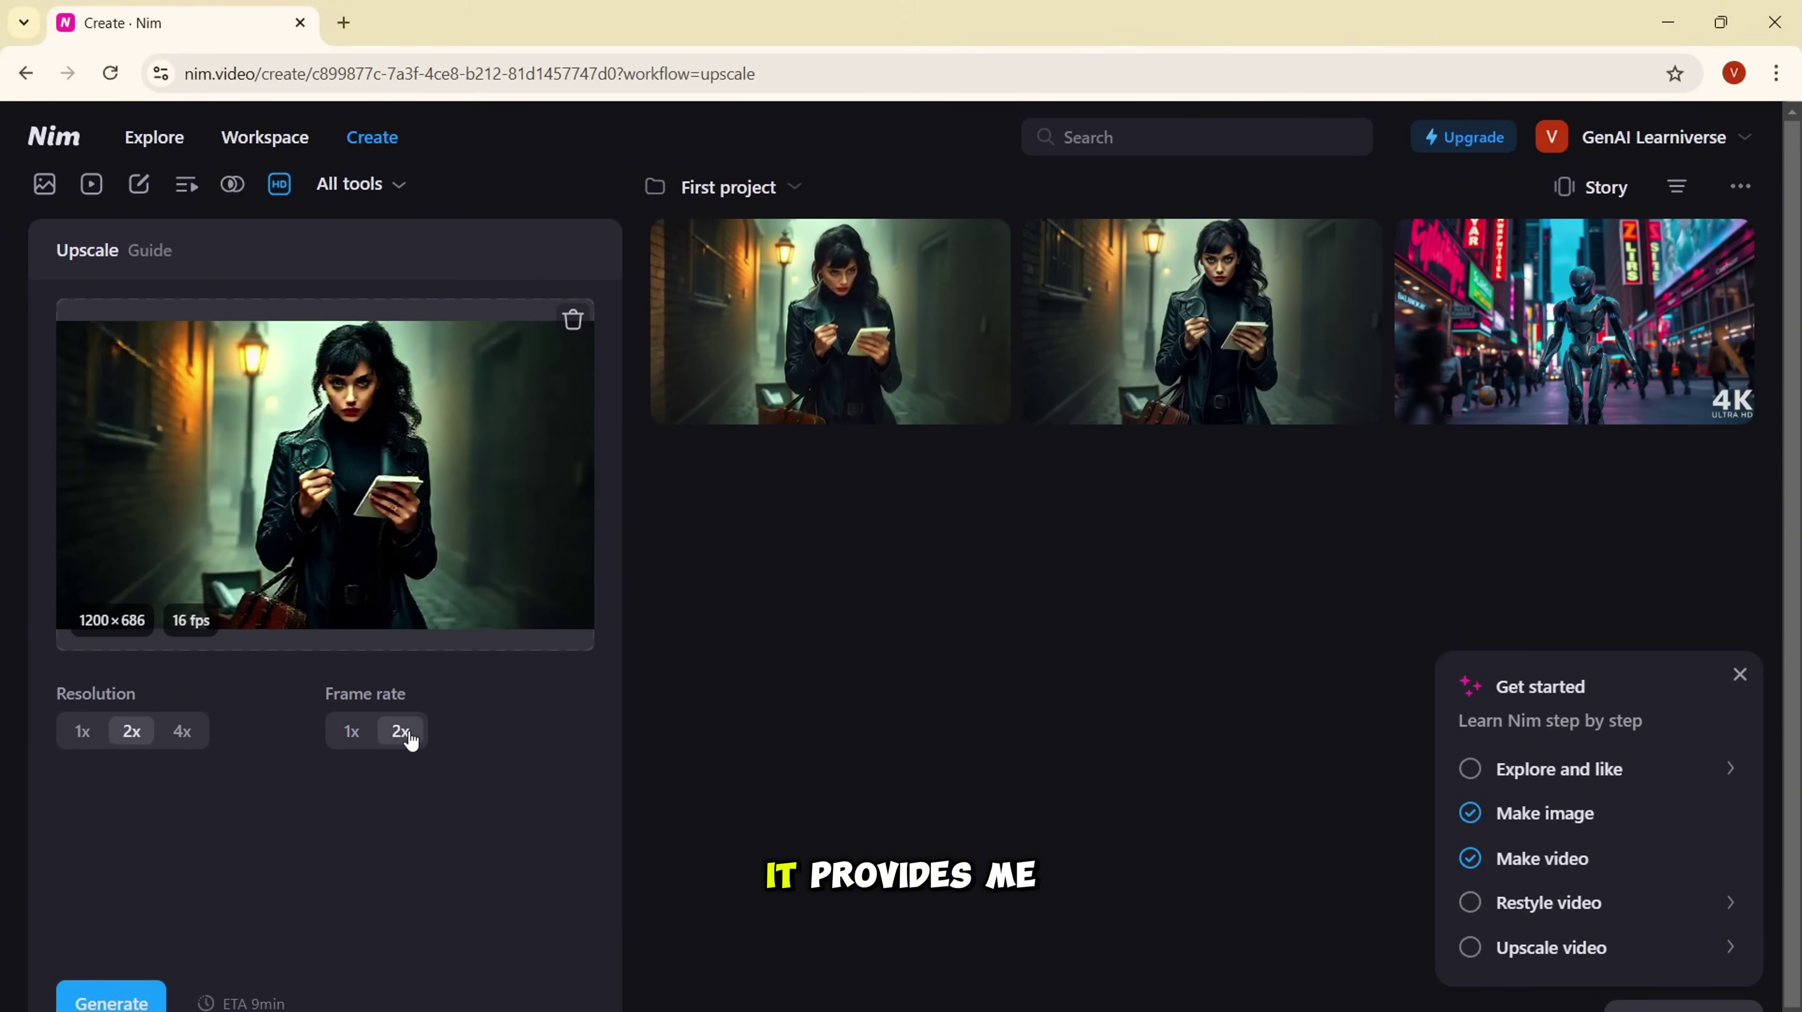
left_click(186, 740)
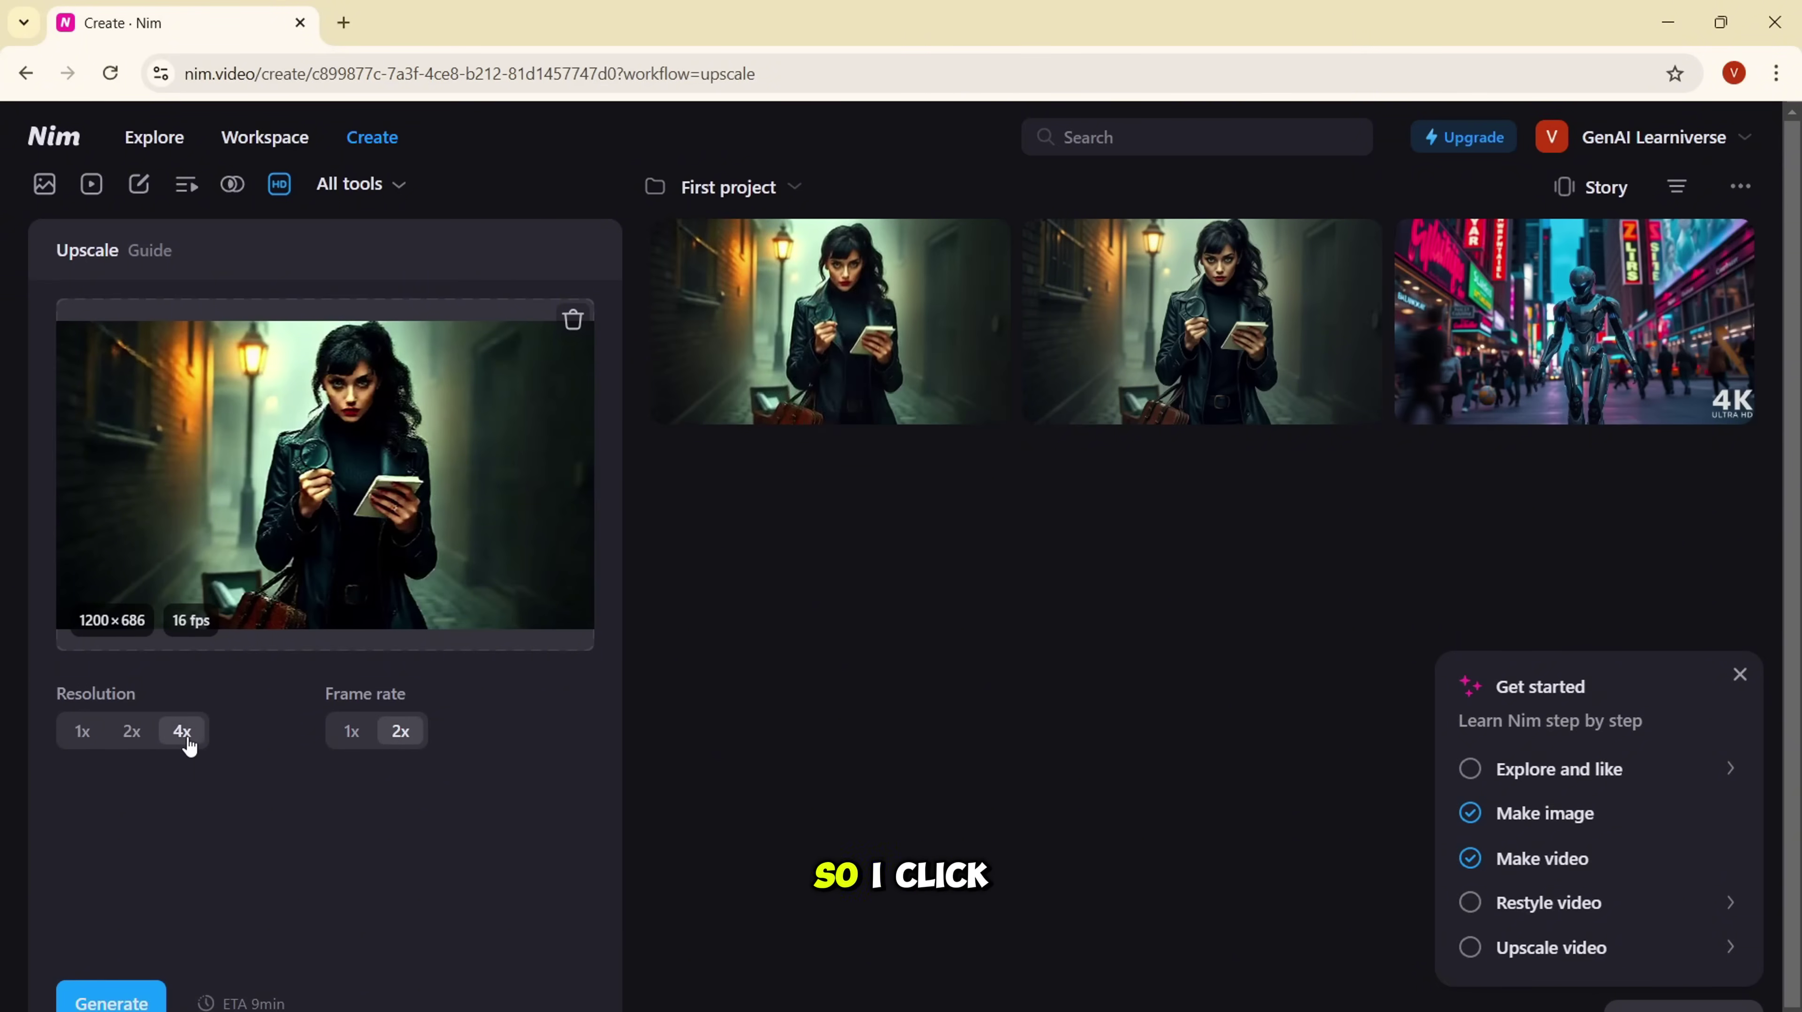
left_click(136, 1003)
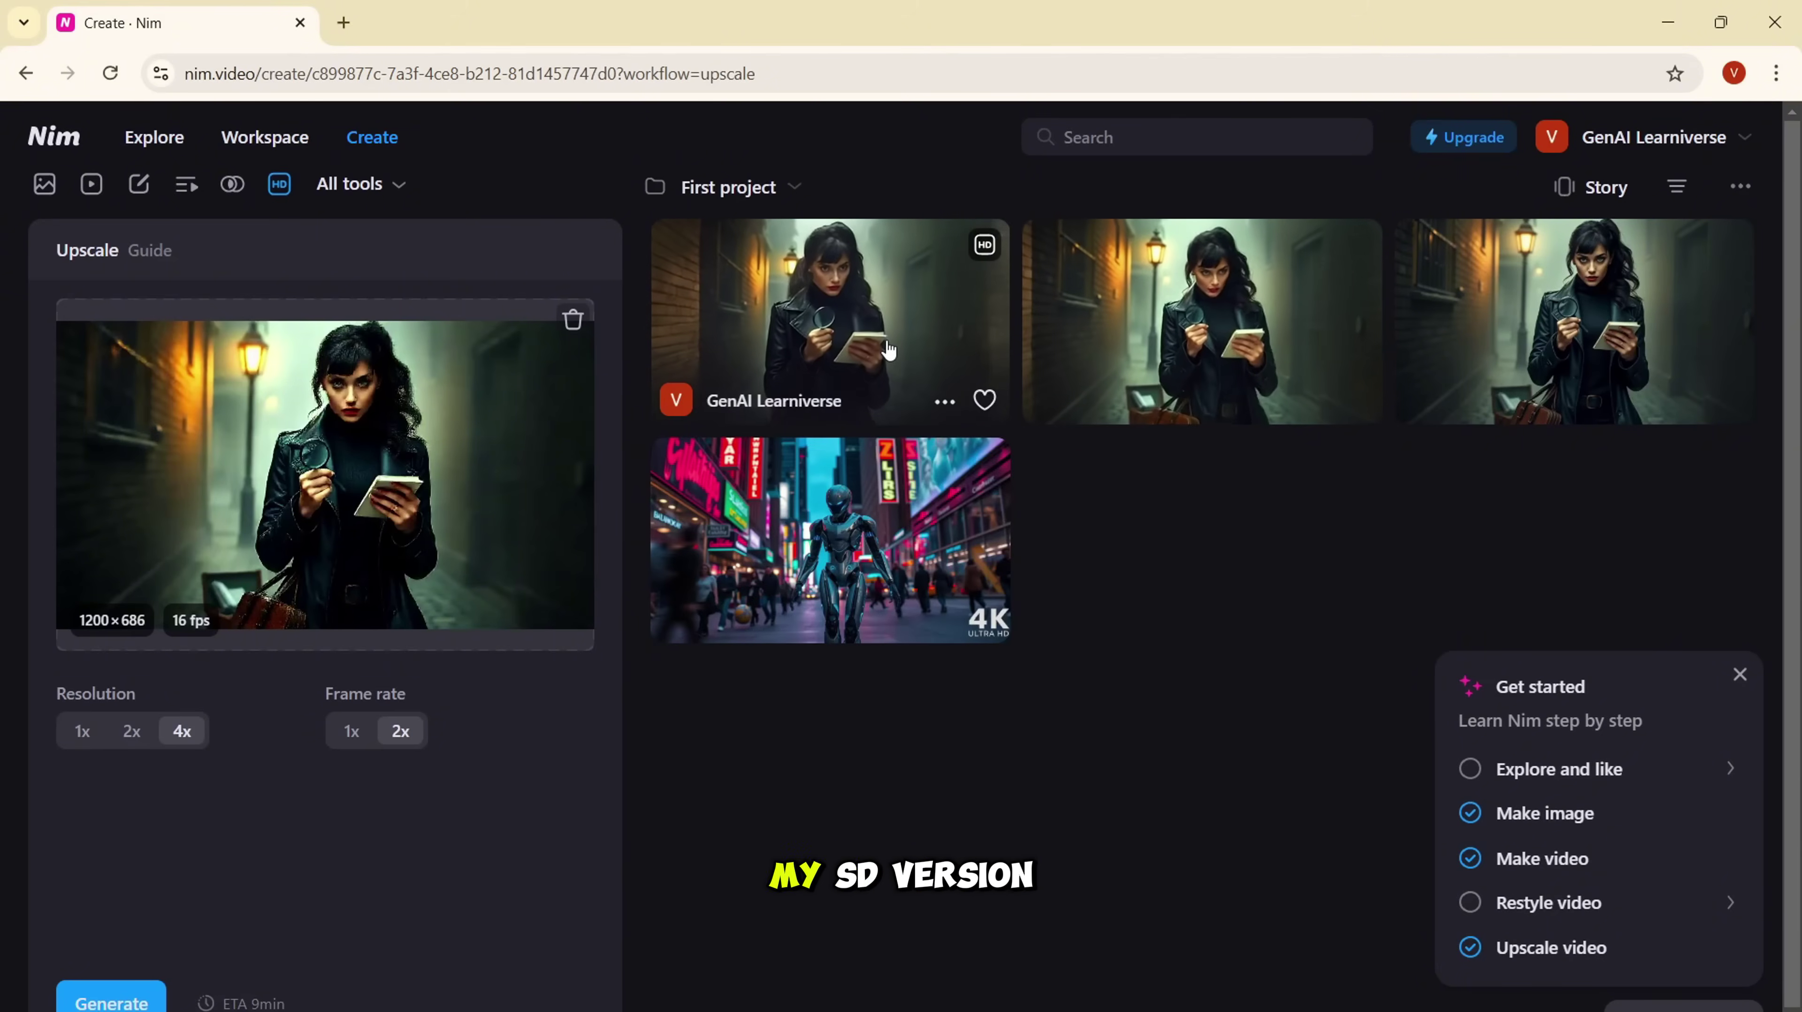
left_click(889, 349)
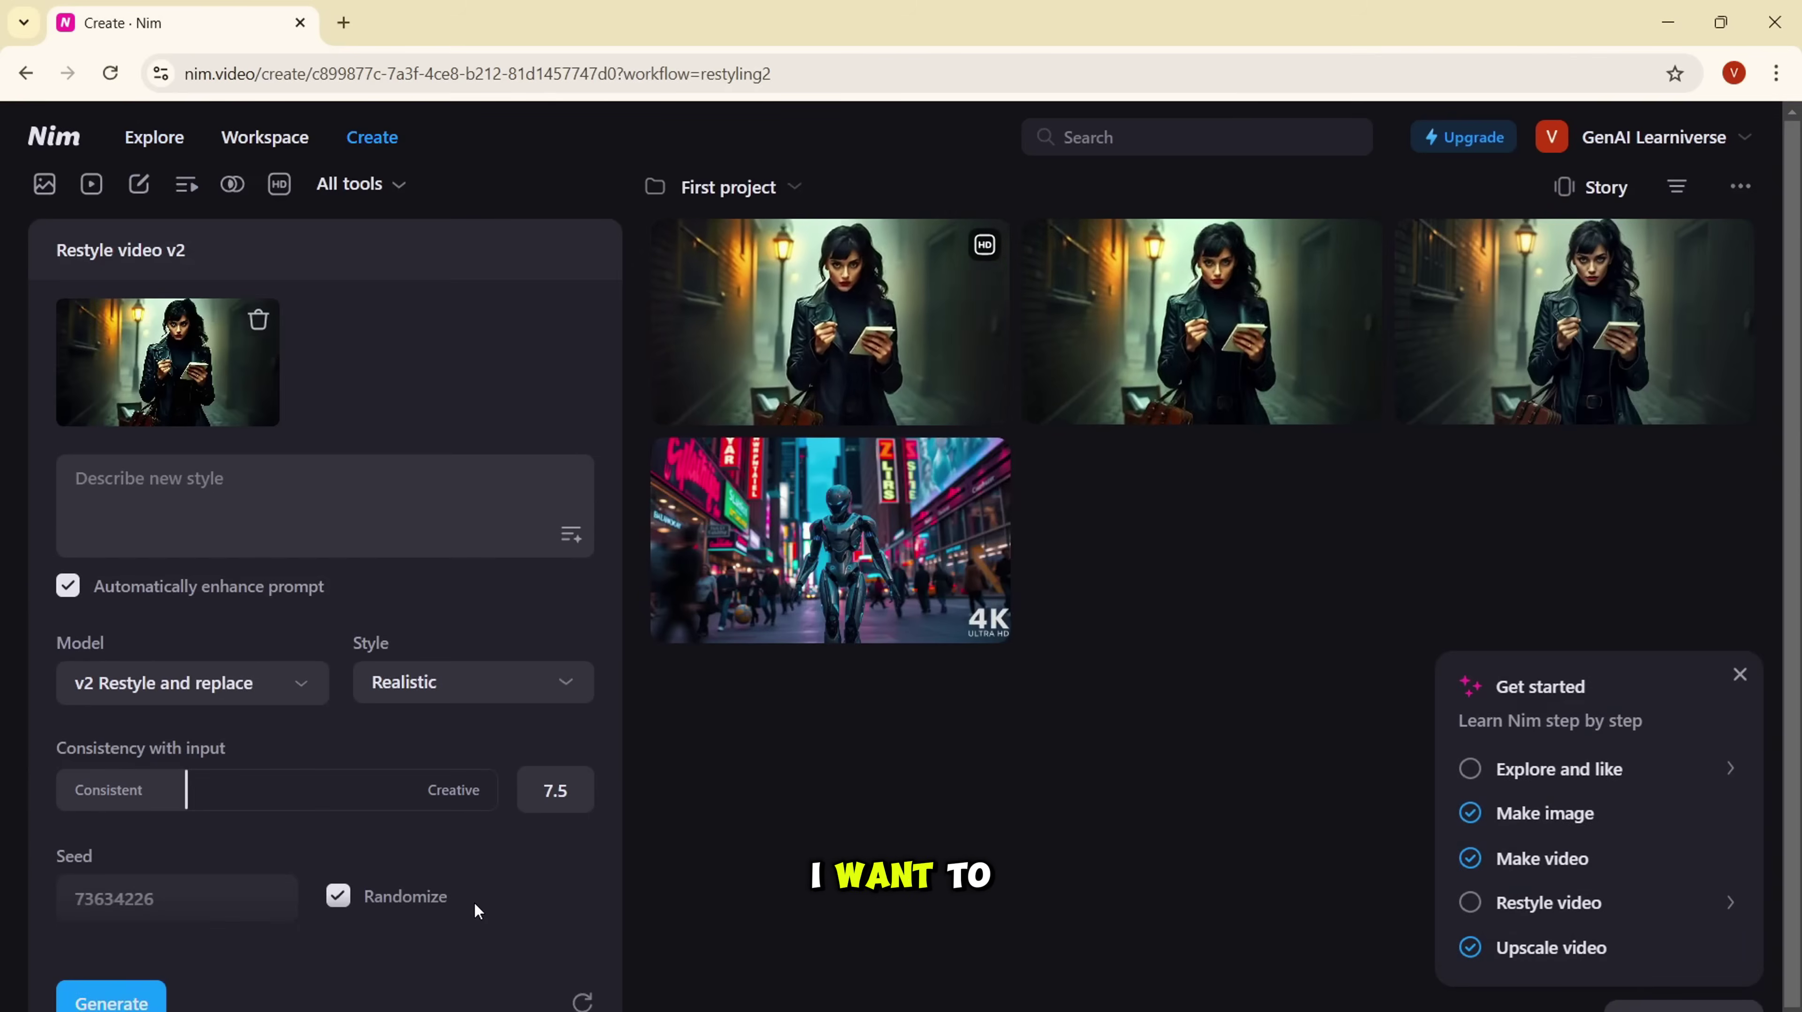
Step: Start a restyle of the detective video using the v1 Restyle and improve model
left_click(475, 912)
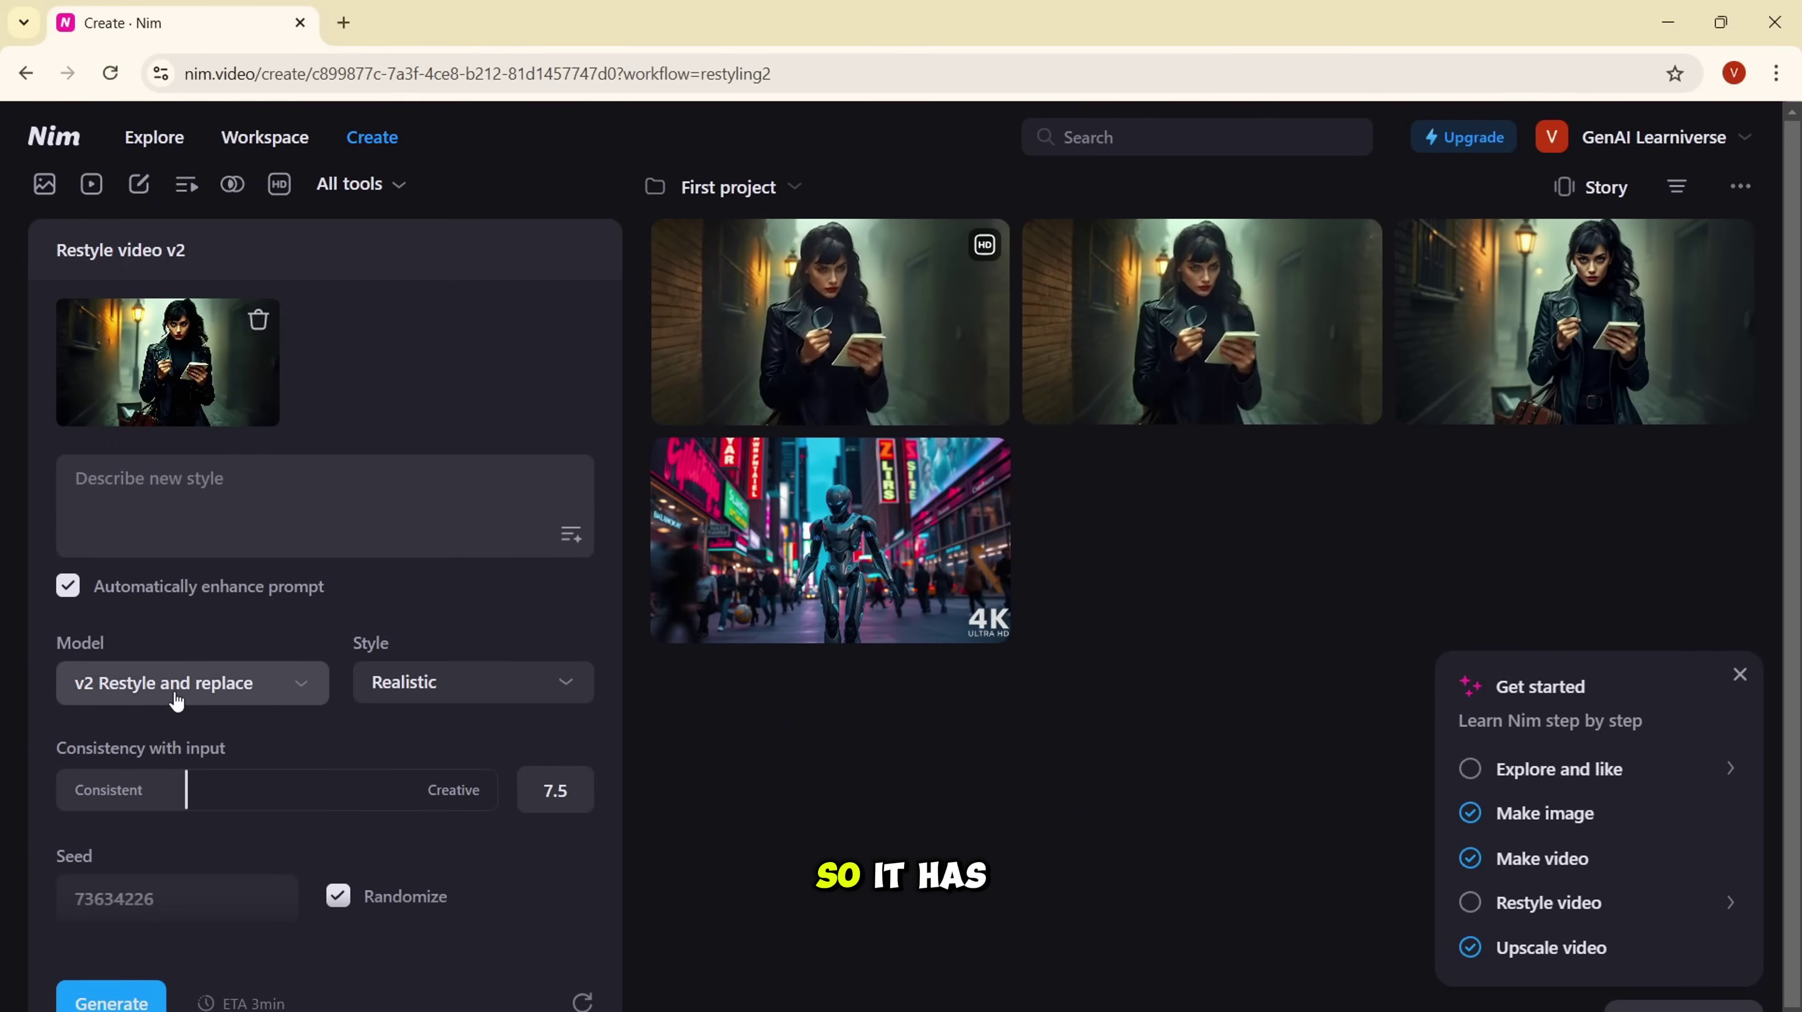
left_click(192, 697)
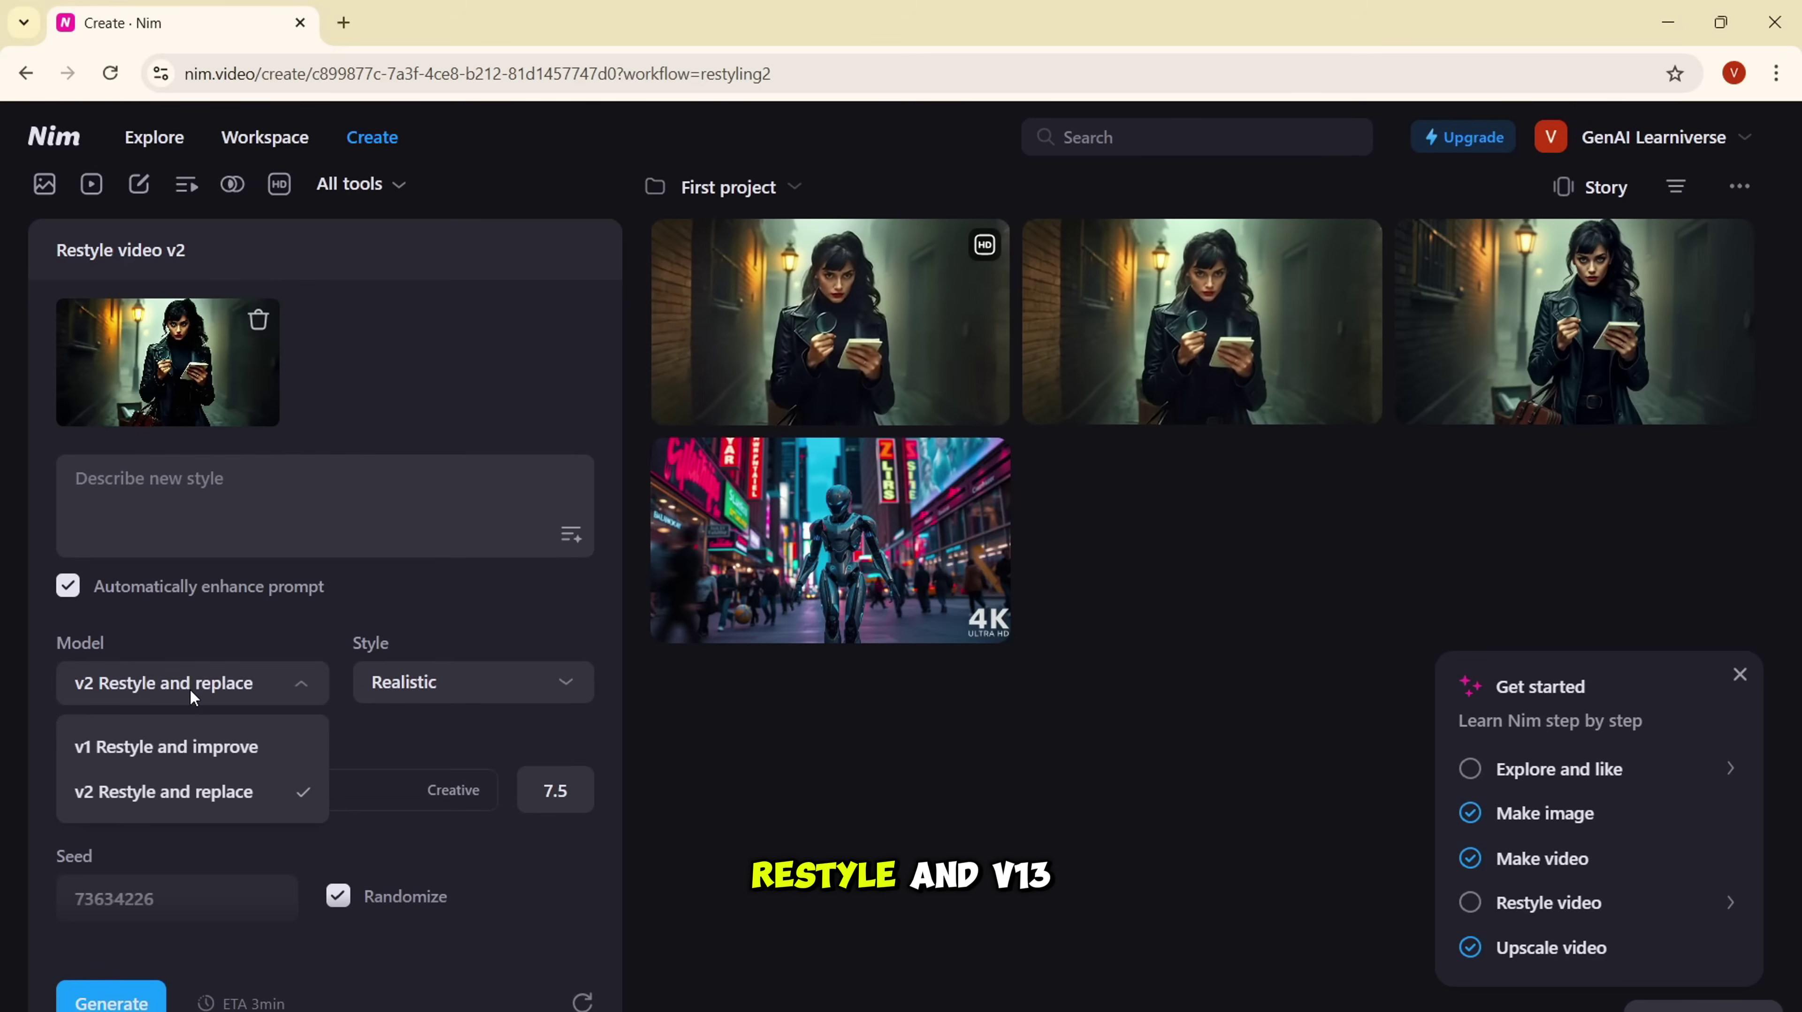
left_click(191, 691)
left_click(224, 691)
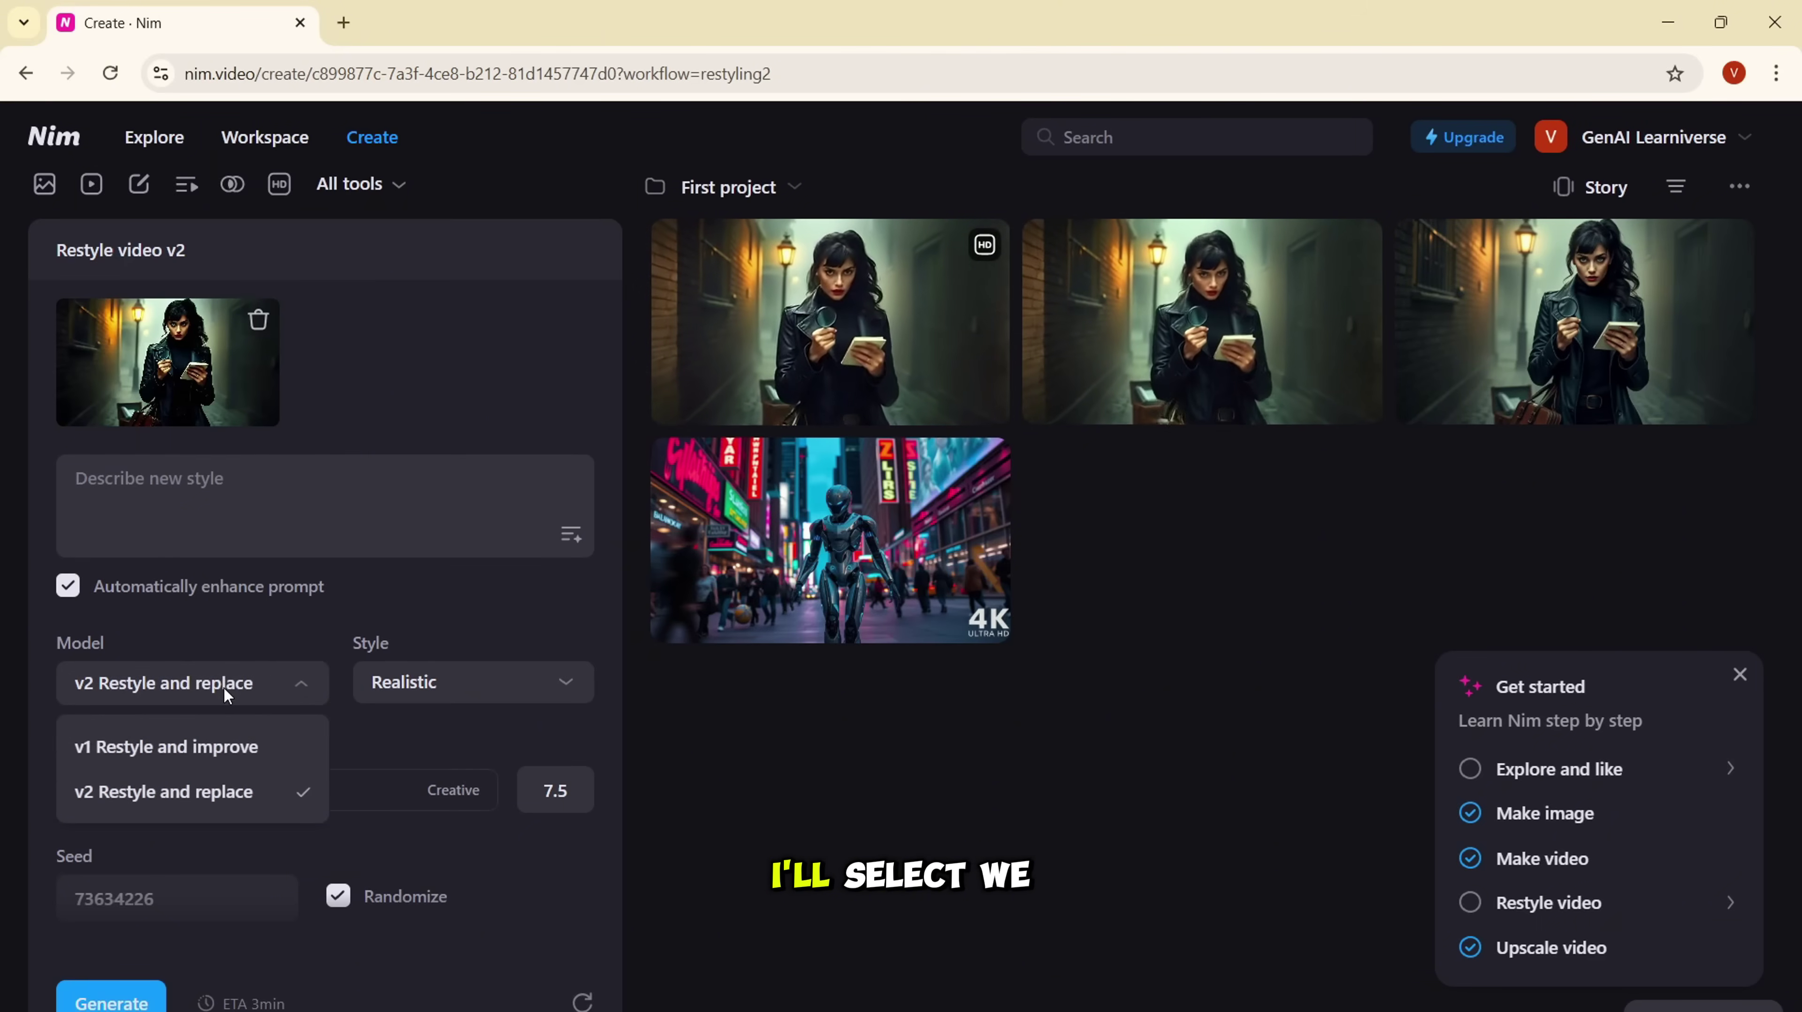
left_click(449, 700)
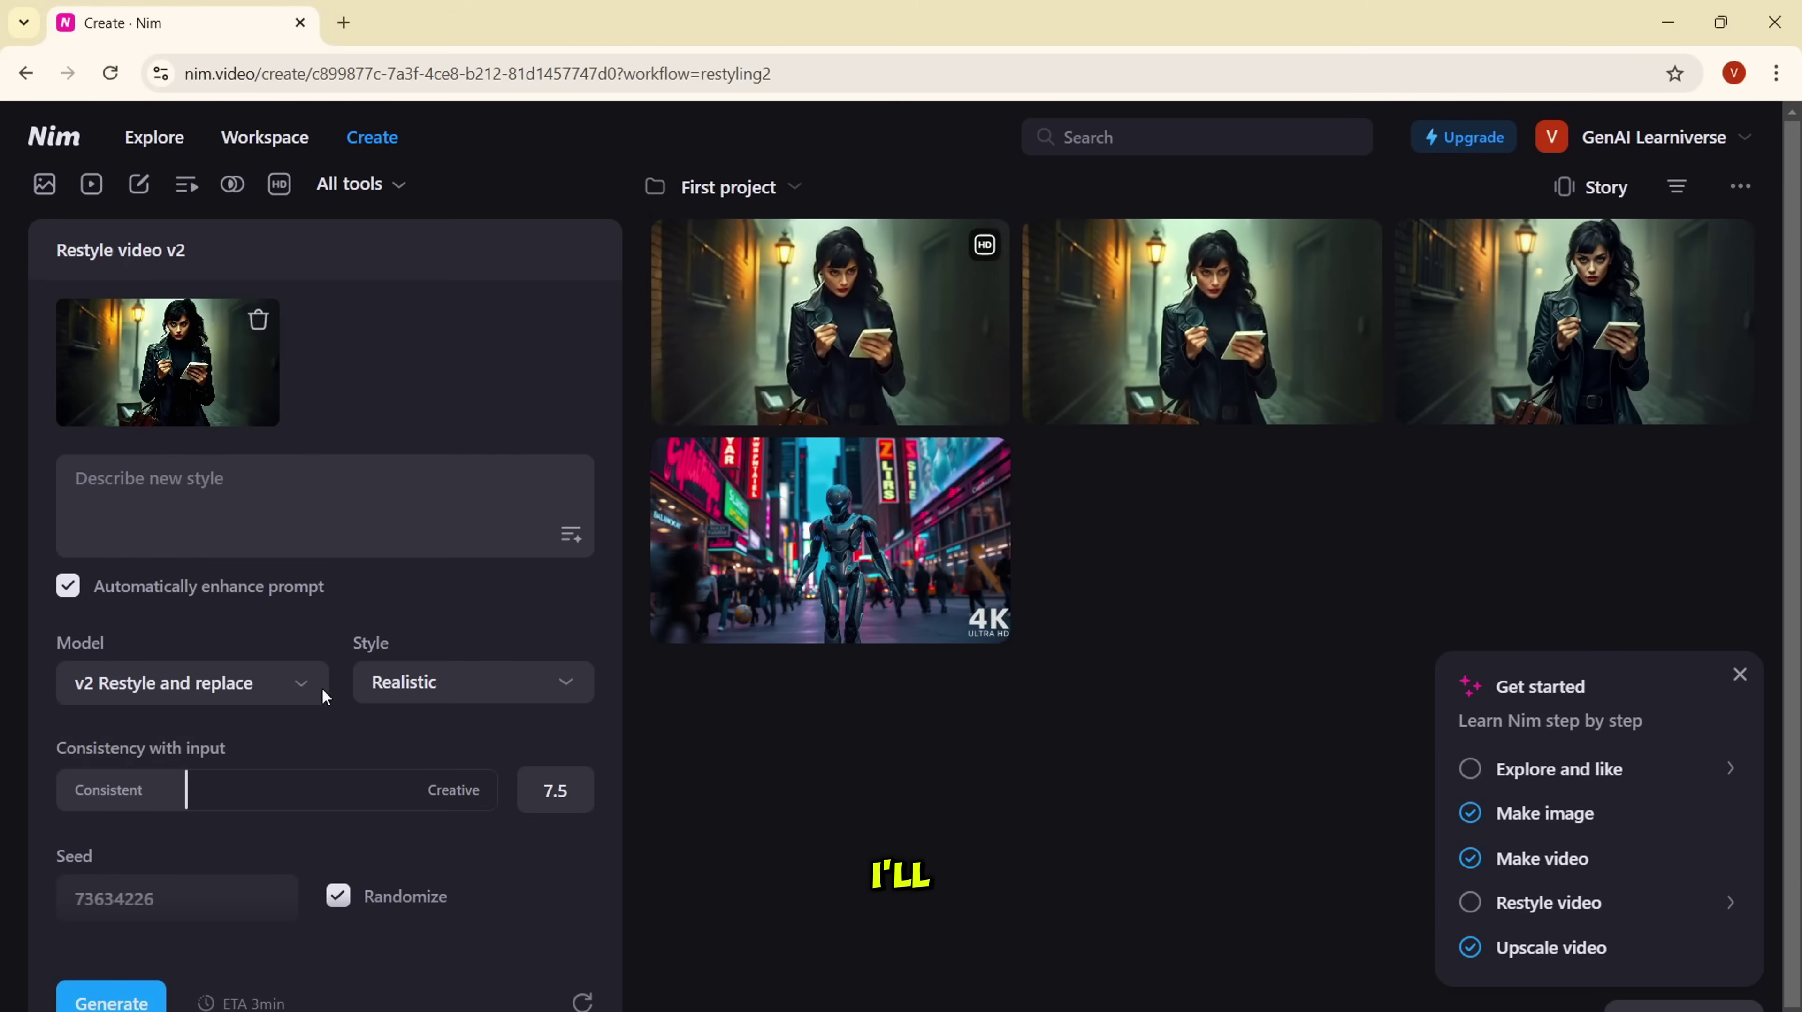
left_click(287, 684)
left_click(228, 748)
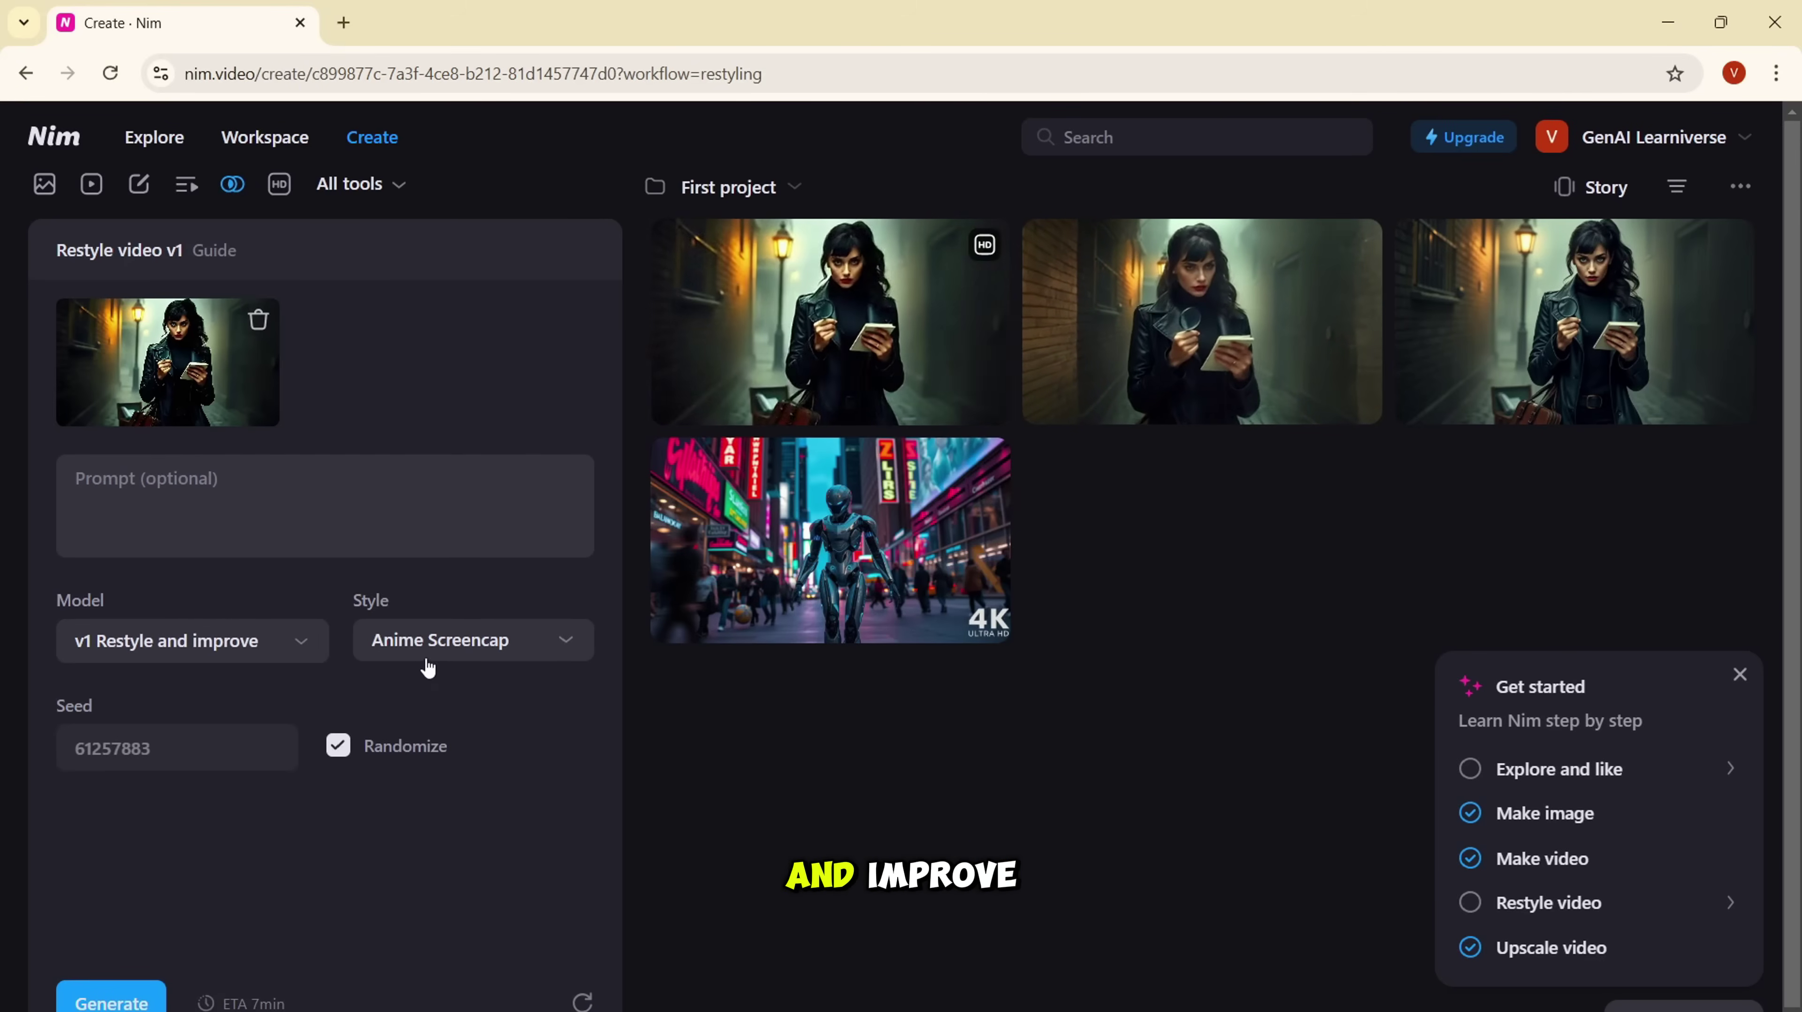
Step: Pick and confirm the Anime Screencap style, then generate the restyled video
left_click(430, 662)
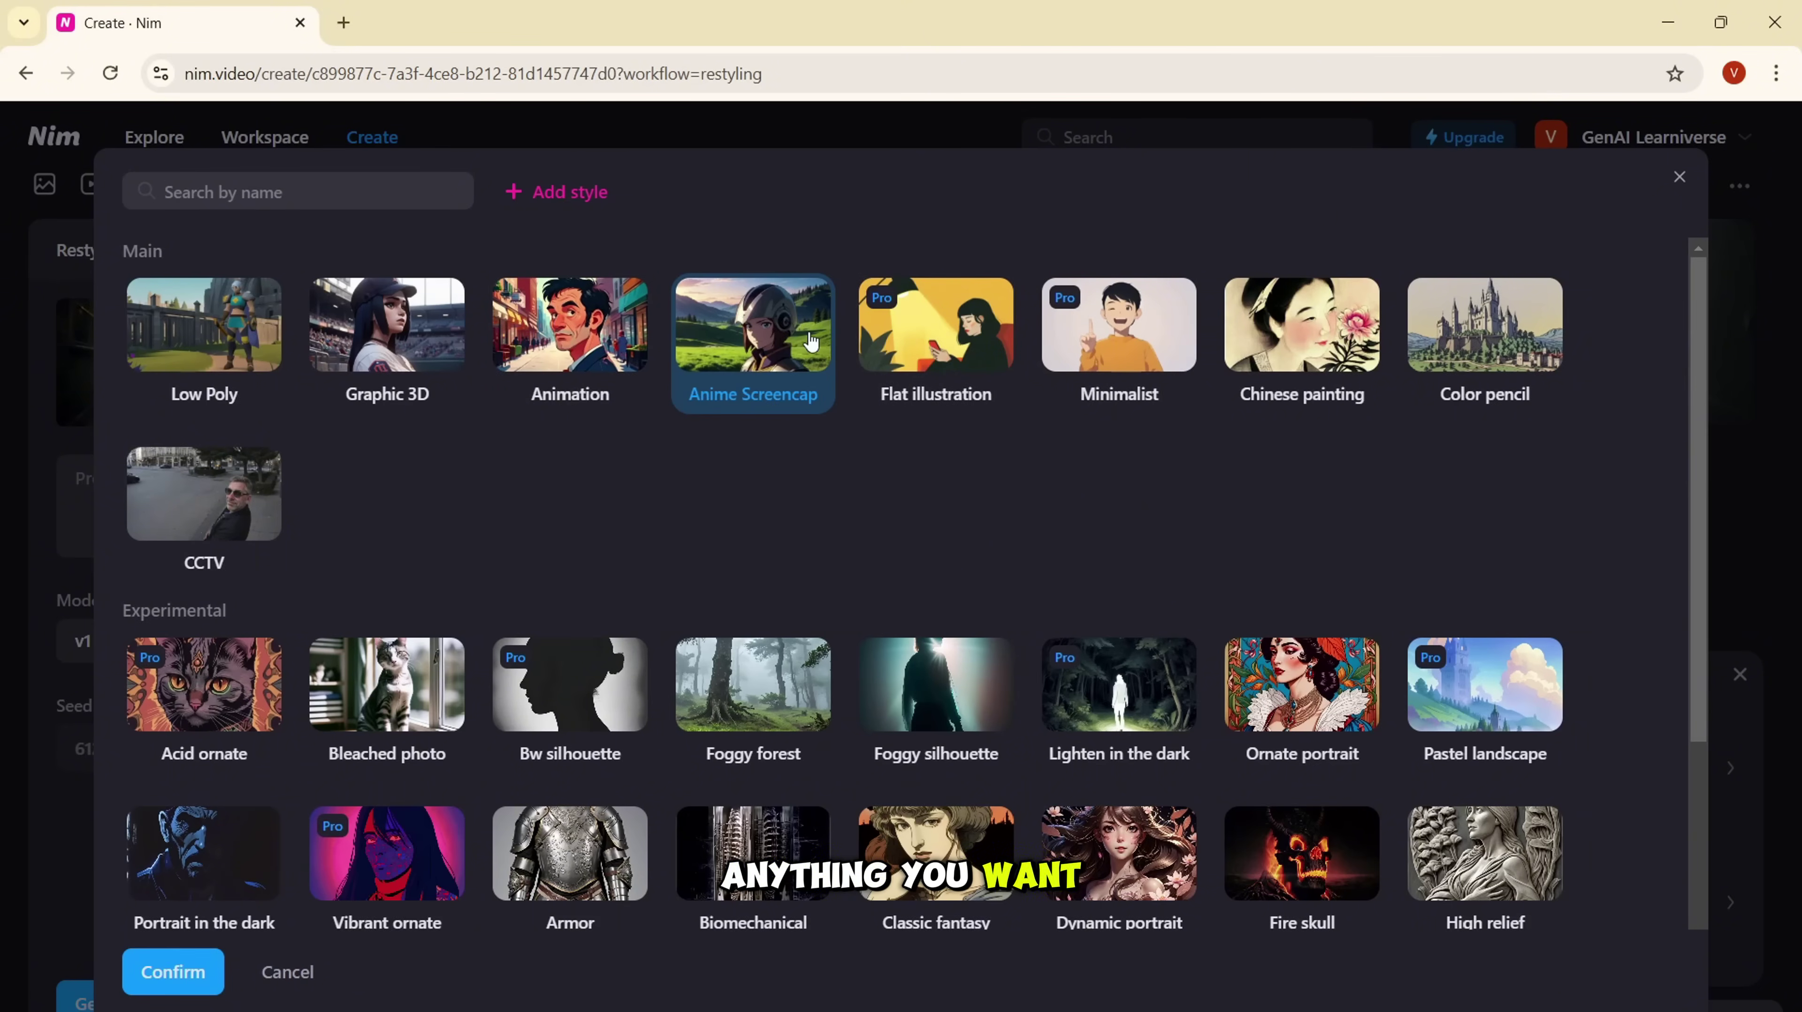
double_click(781, 352)
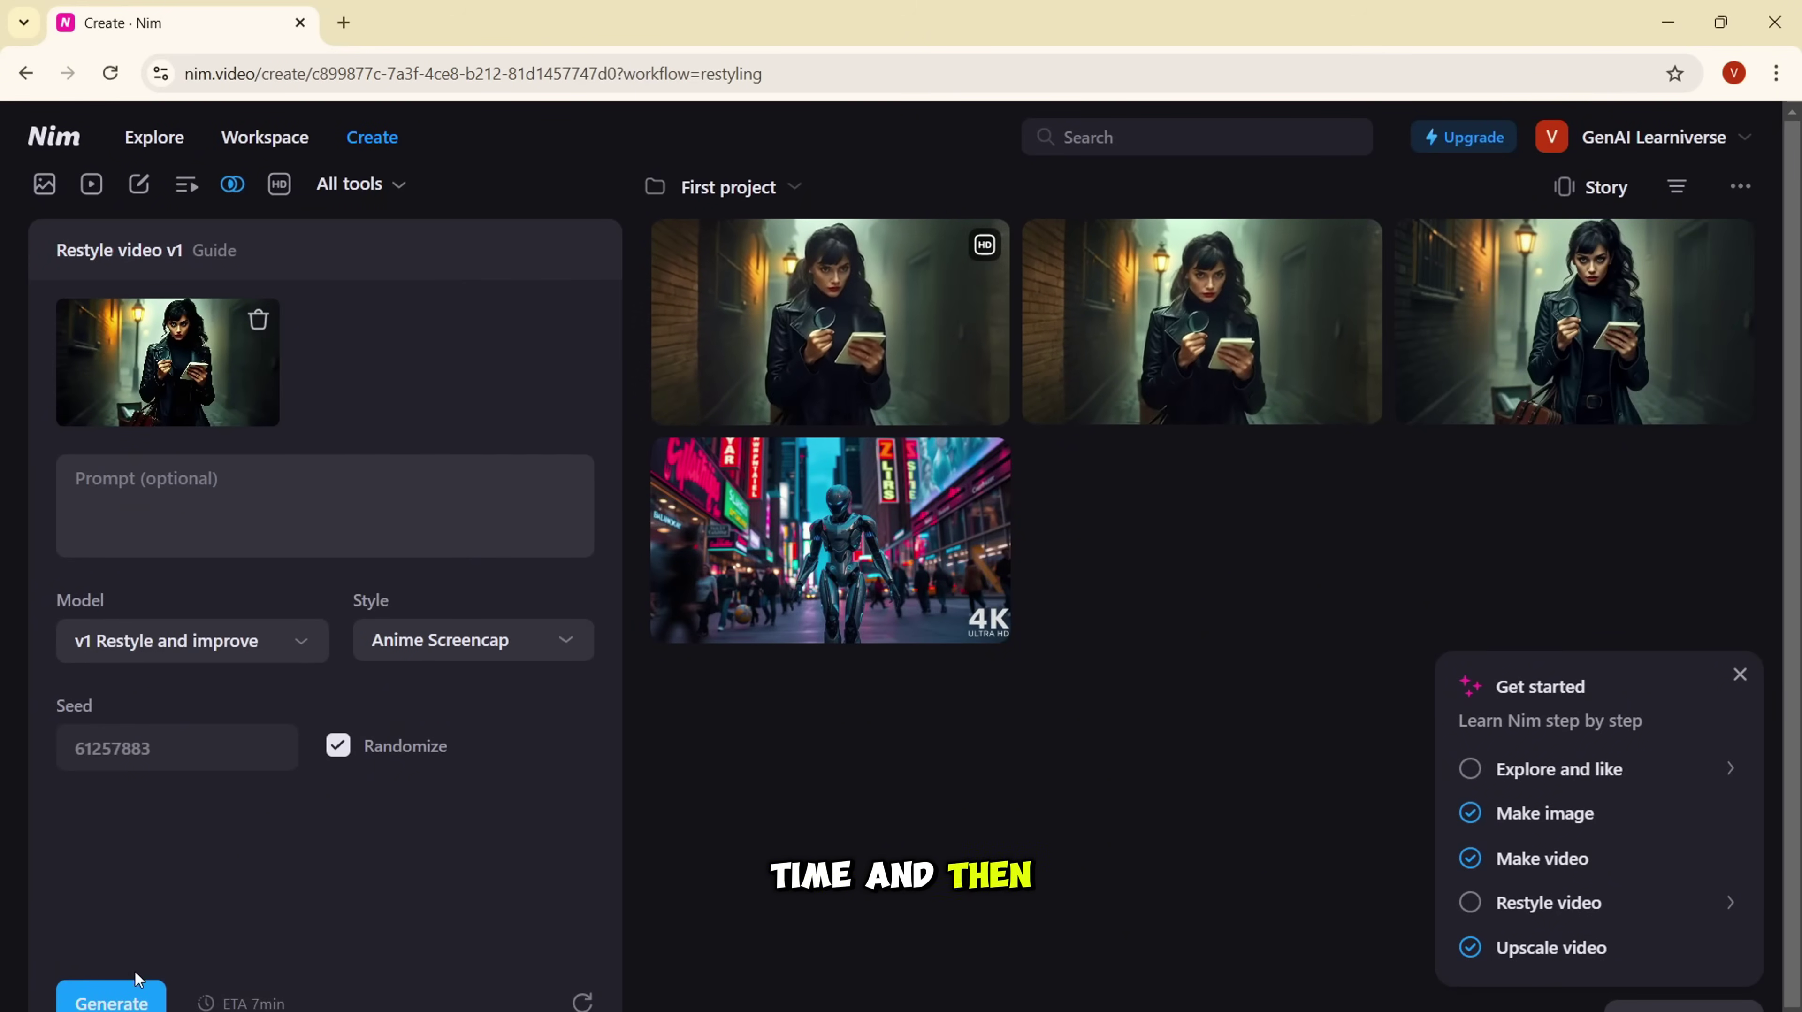
left_click(469, 642)
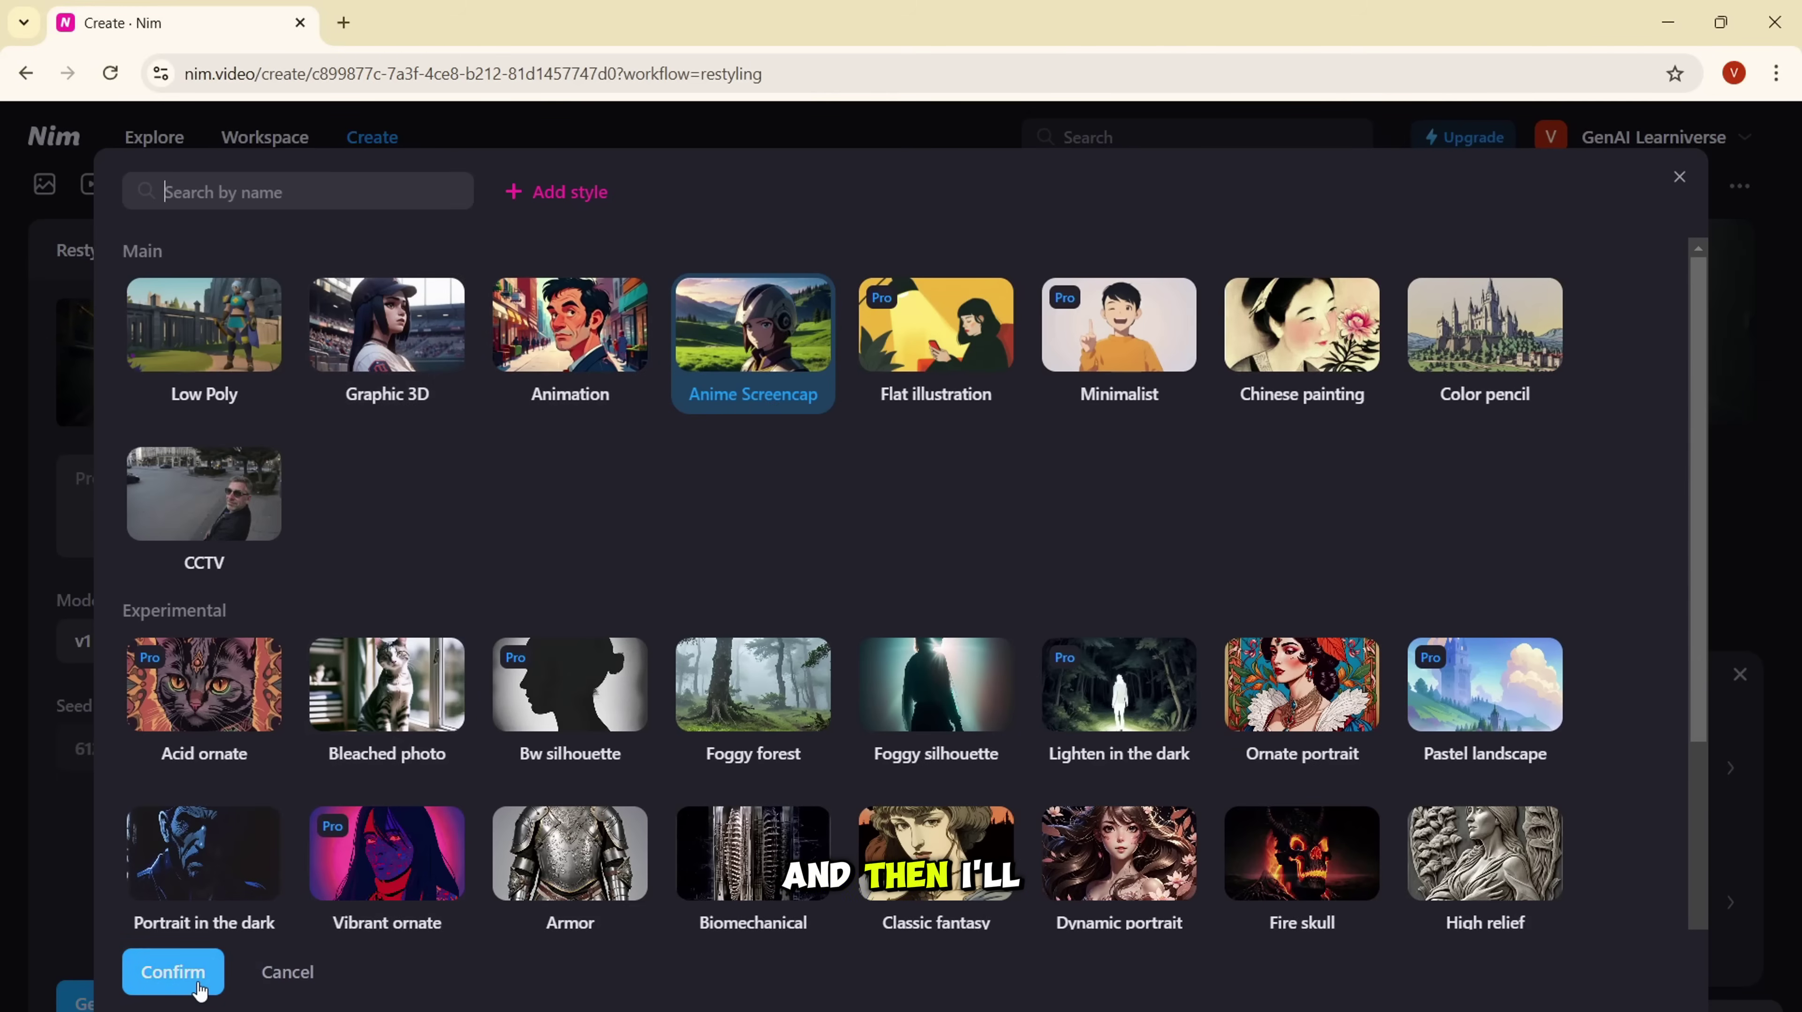
left_click(170, 972)
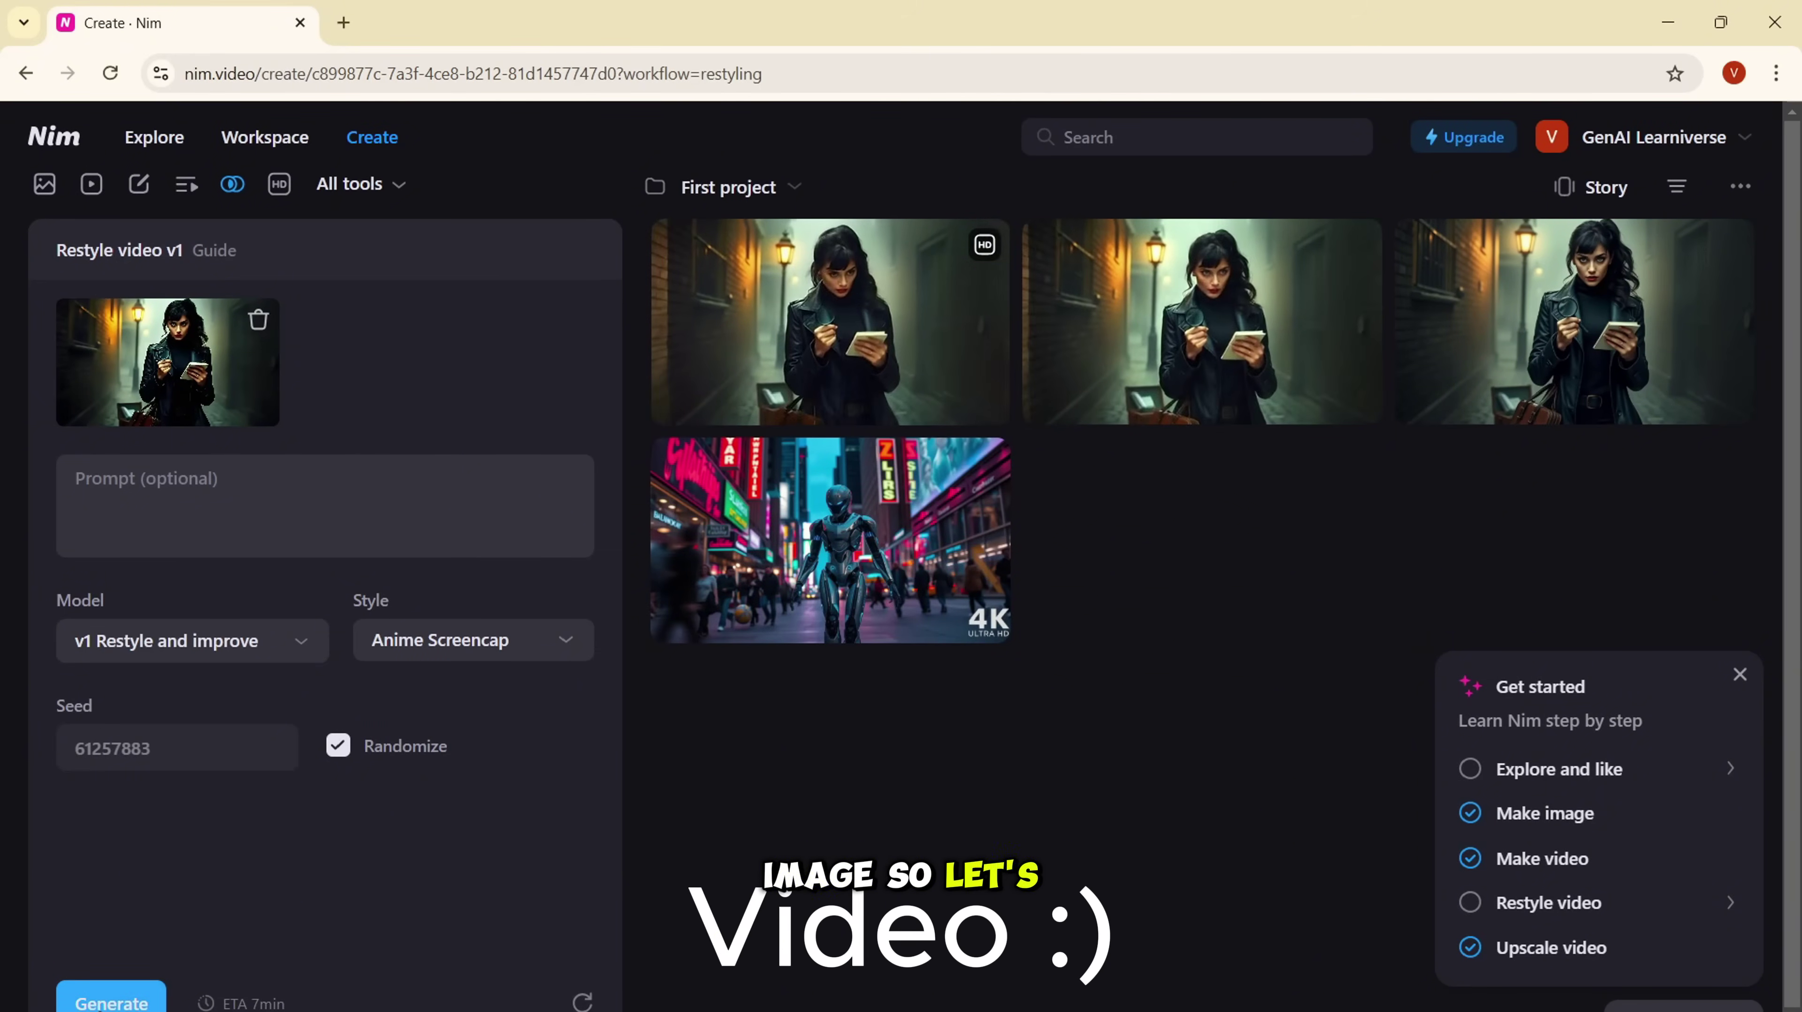
left_click(111, 1001)
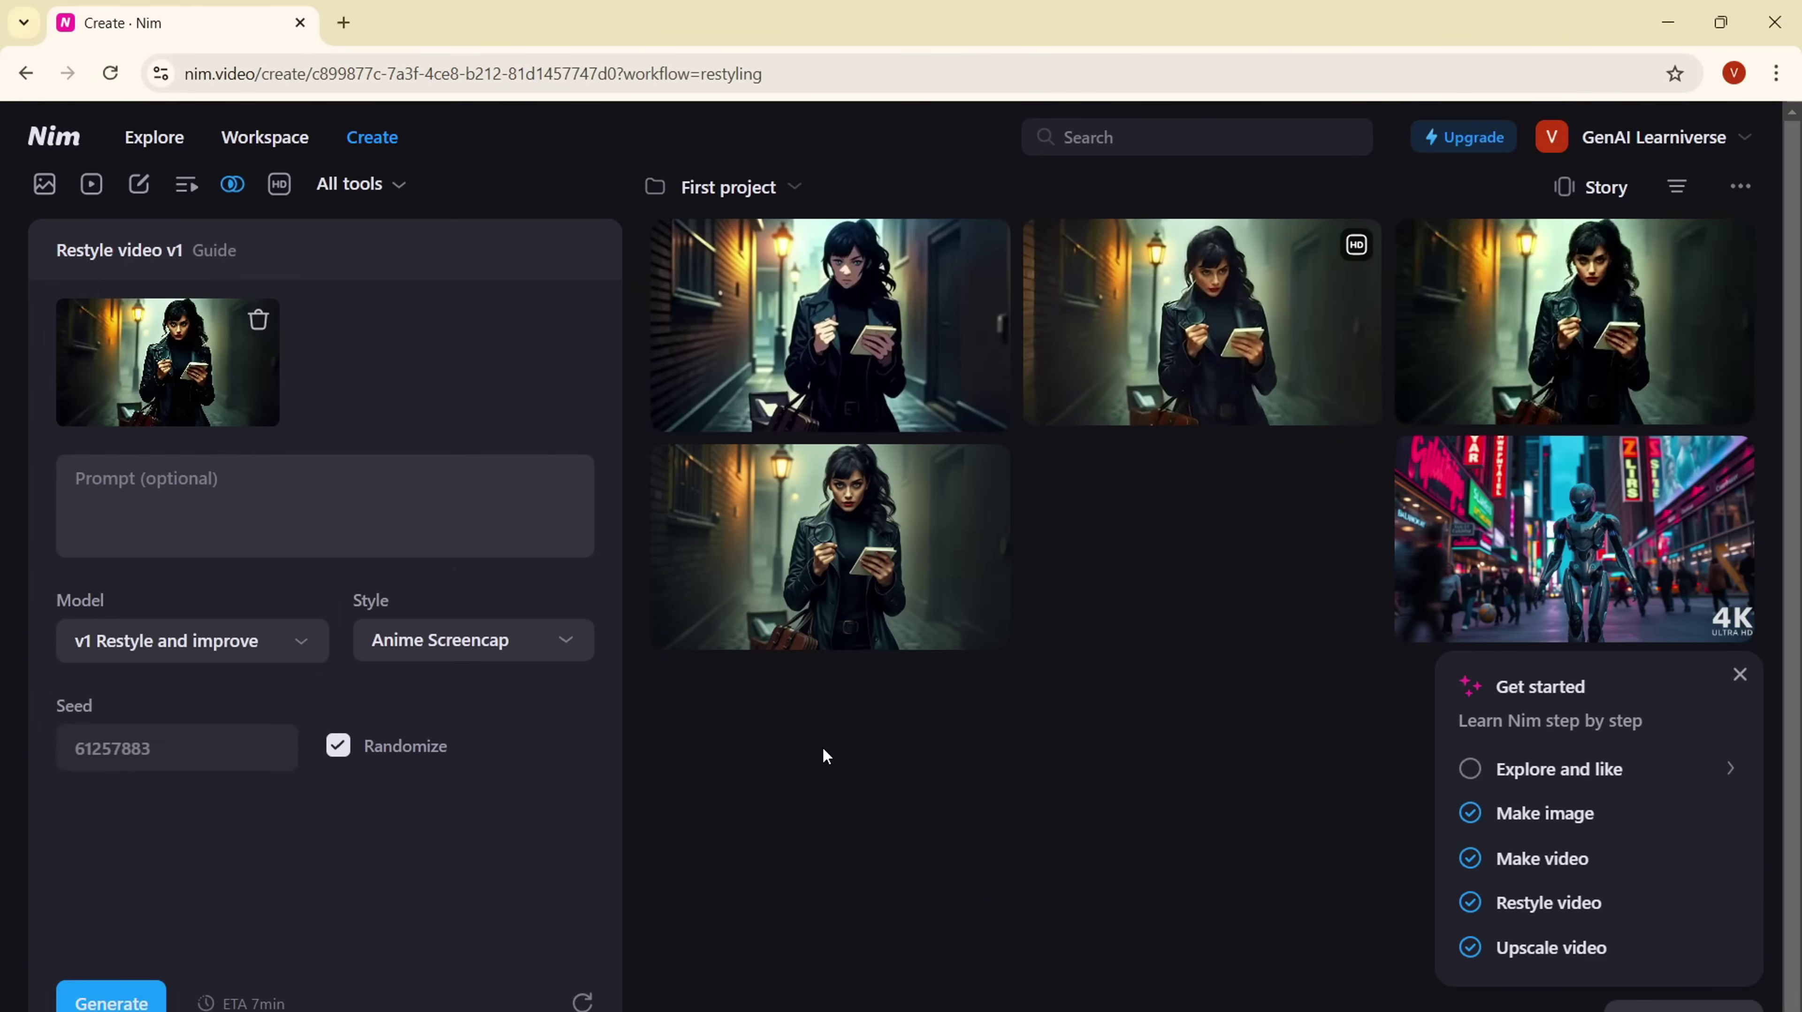
Step: Open the 1296×768 Anime Screencap detective clip and view its More tools options
left_click(817, 319)
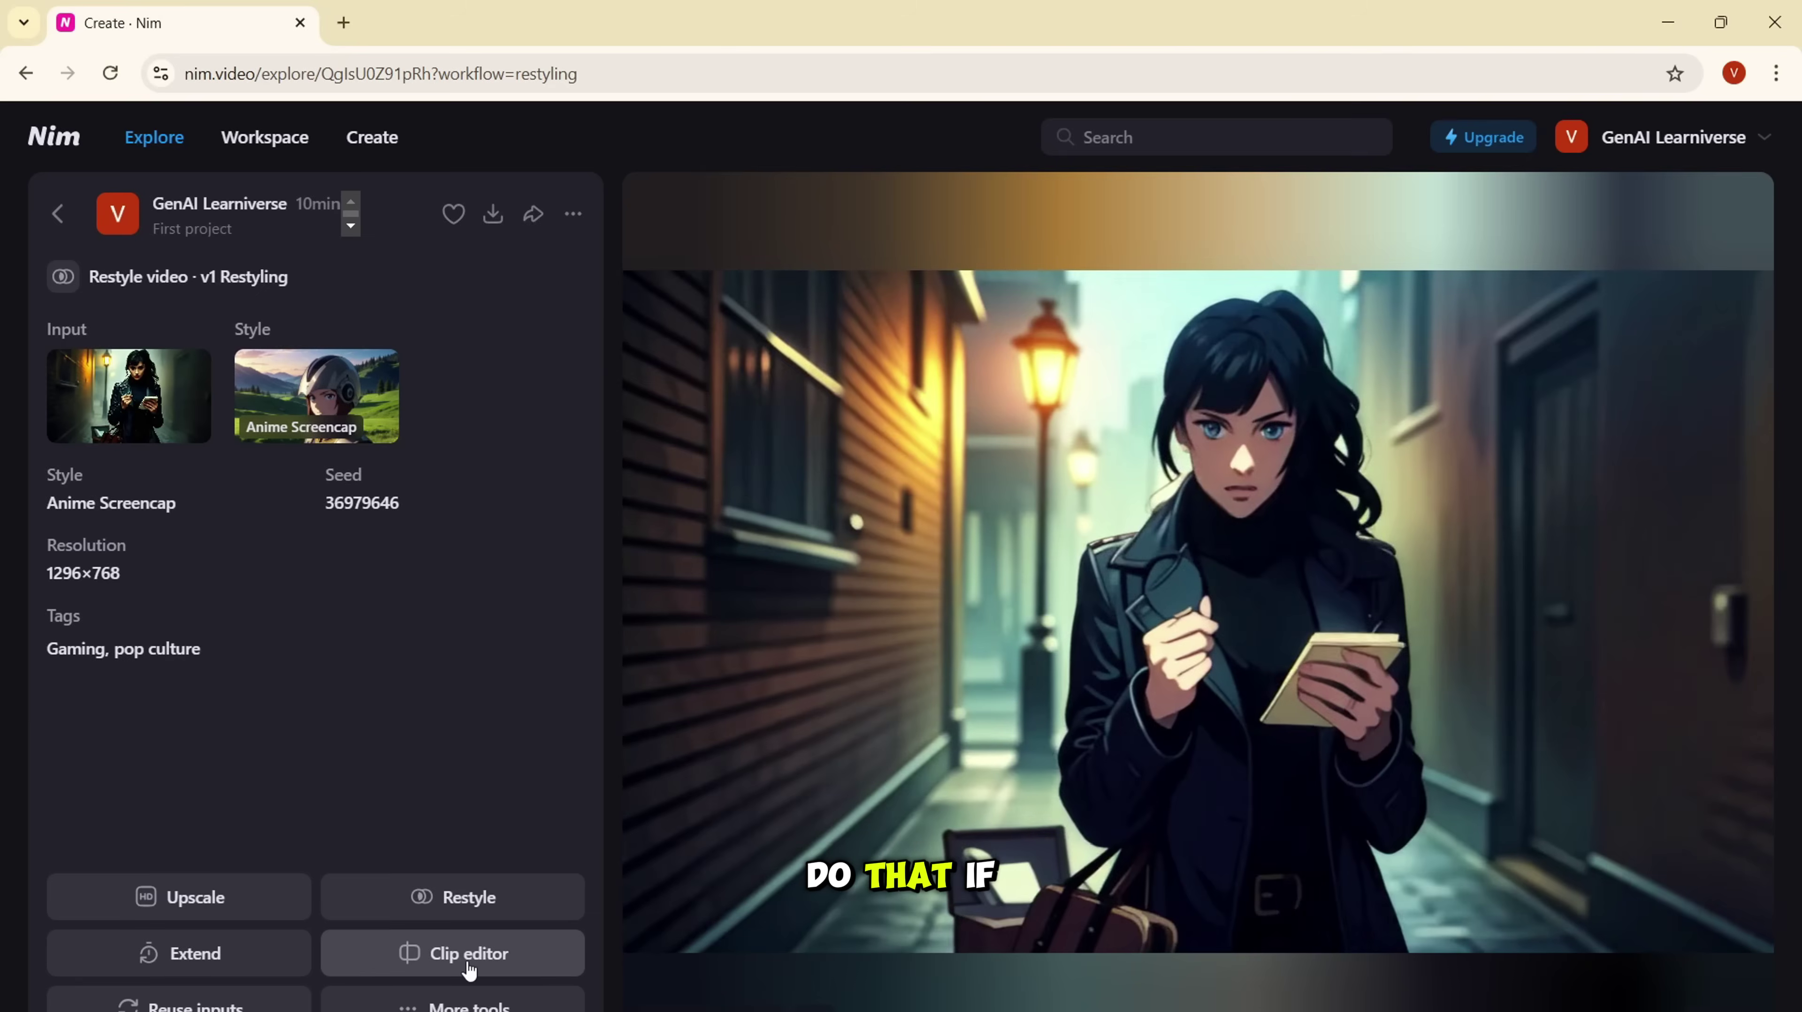
left_click(473, 1005)
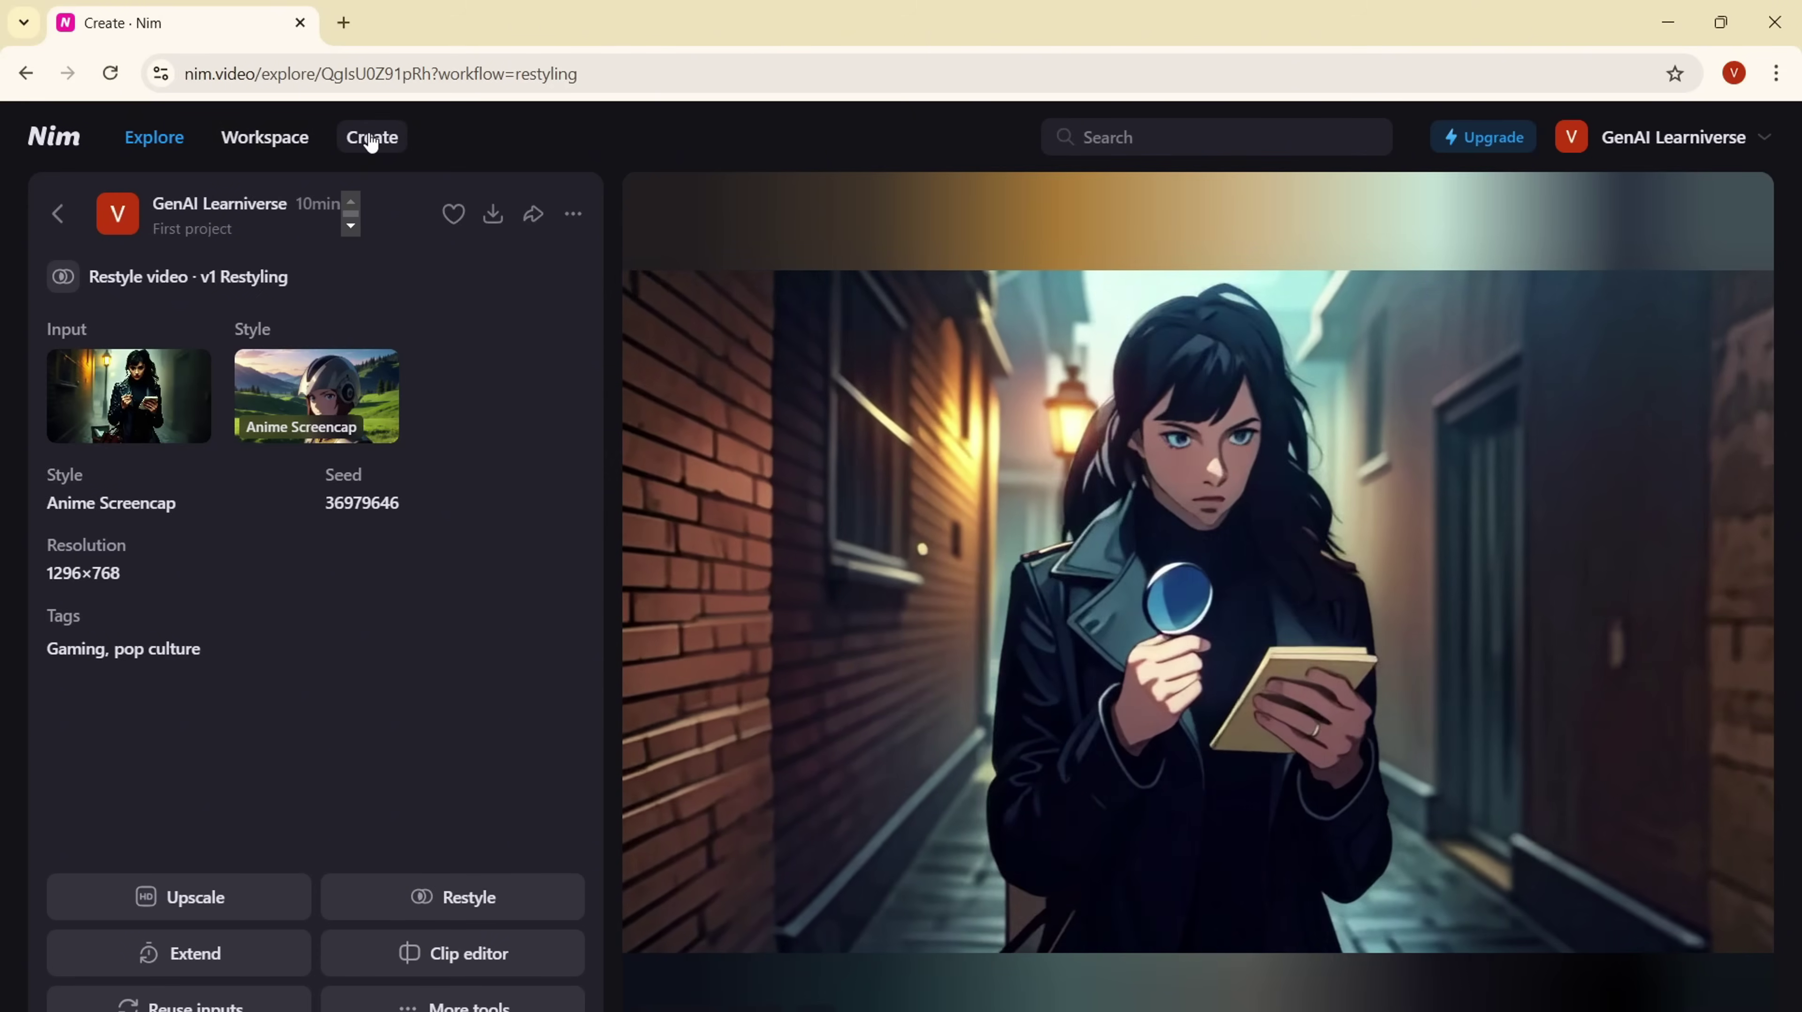
Step: Go back to Create and open the Lip sync tool from the full tools list
left_click(369, 137)
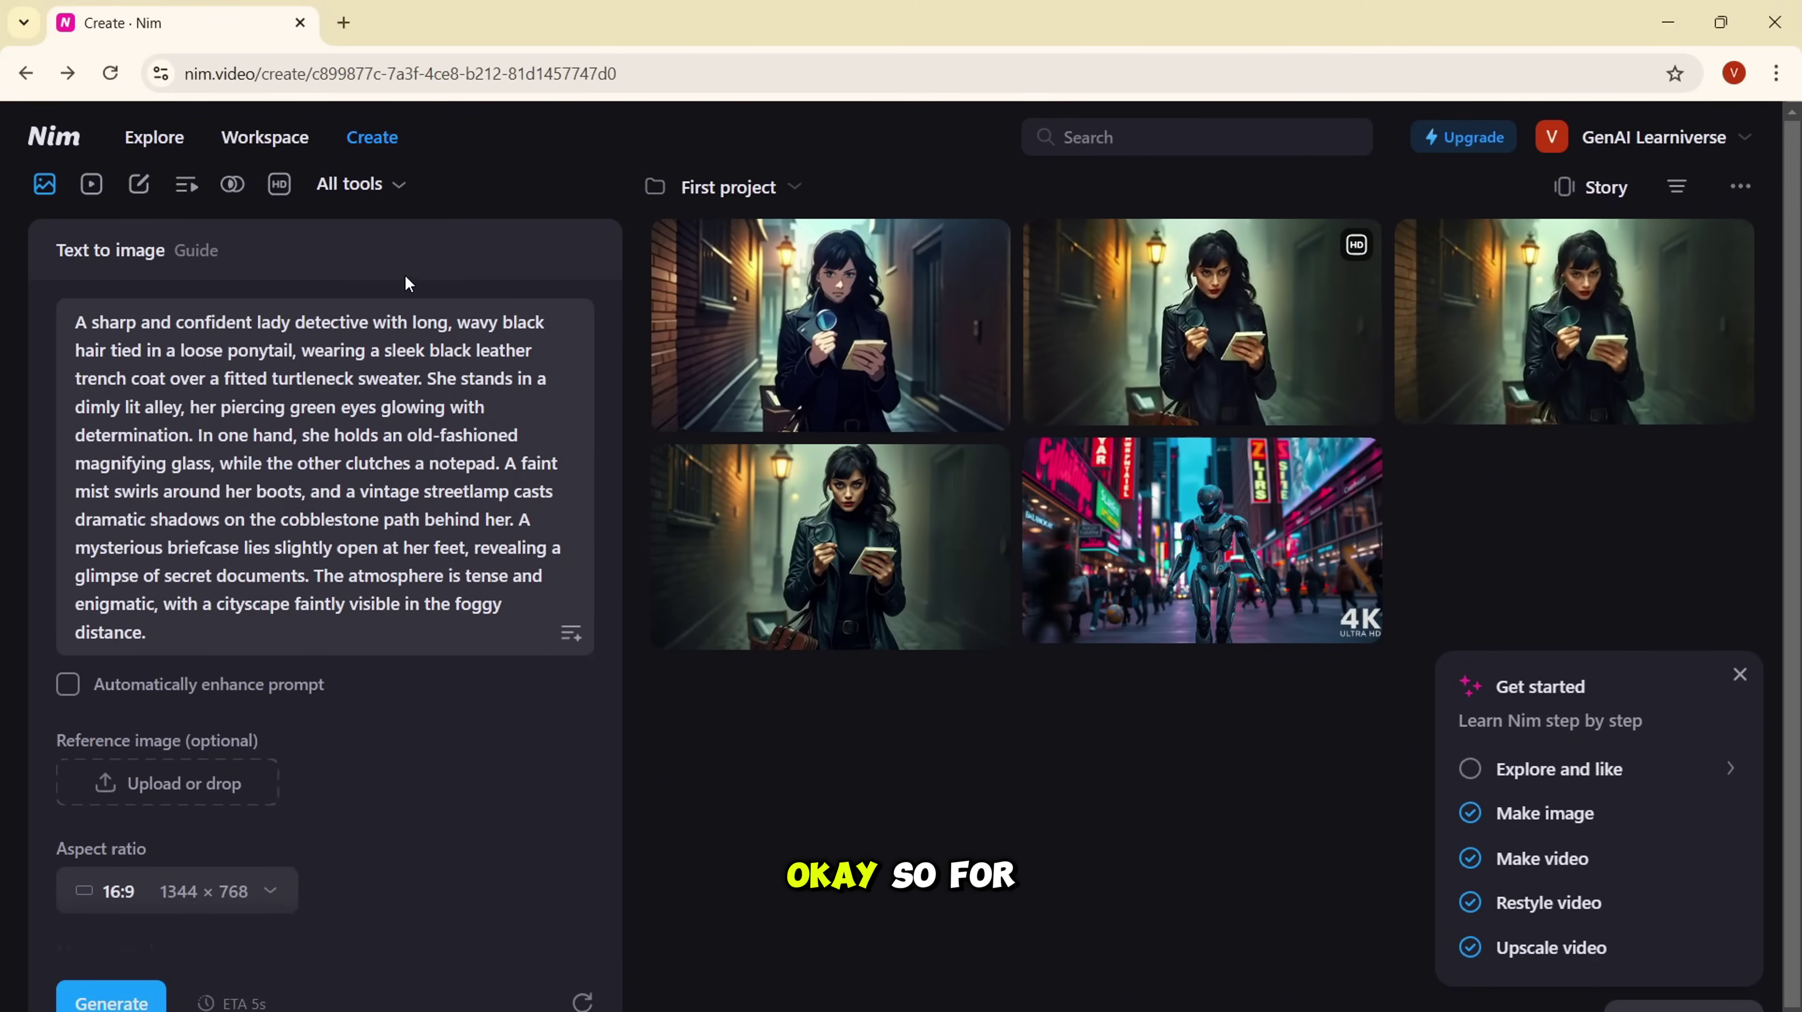
left_click(400, 201)
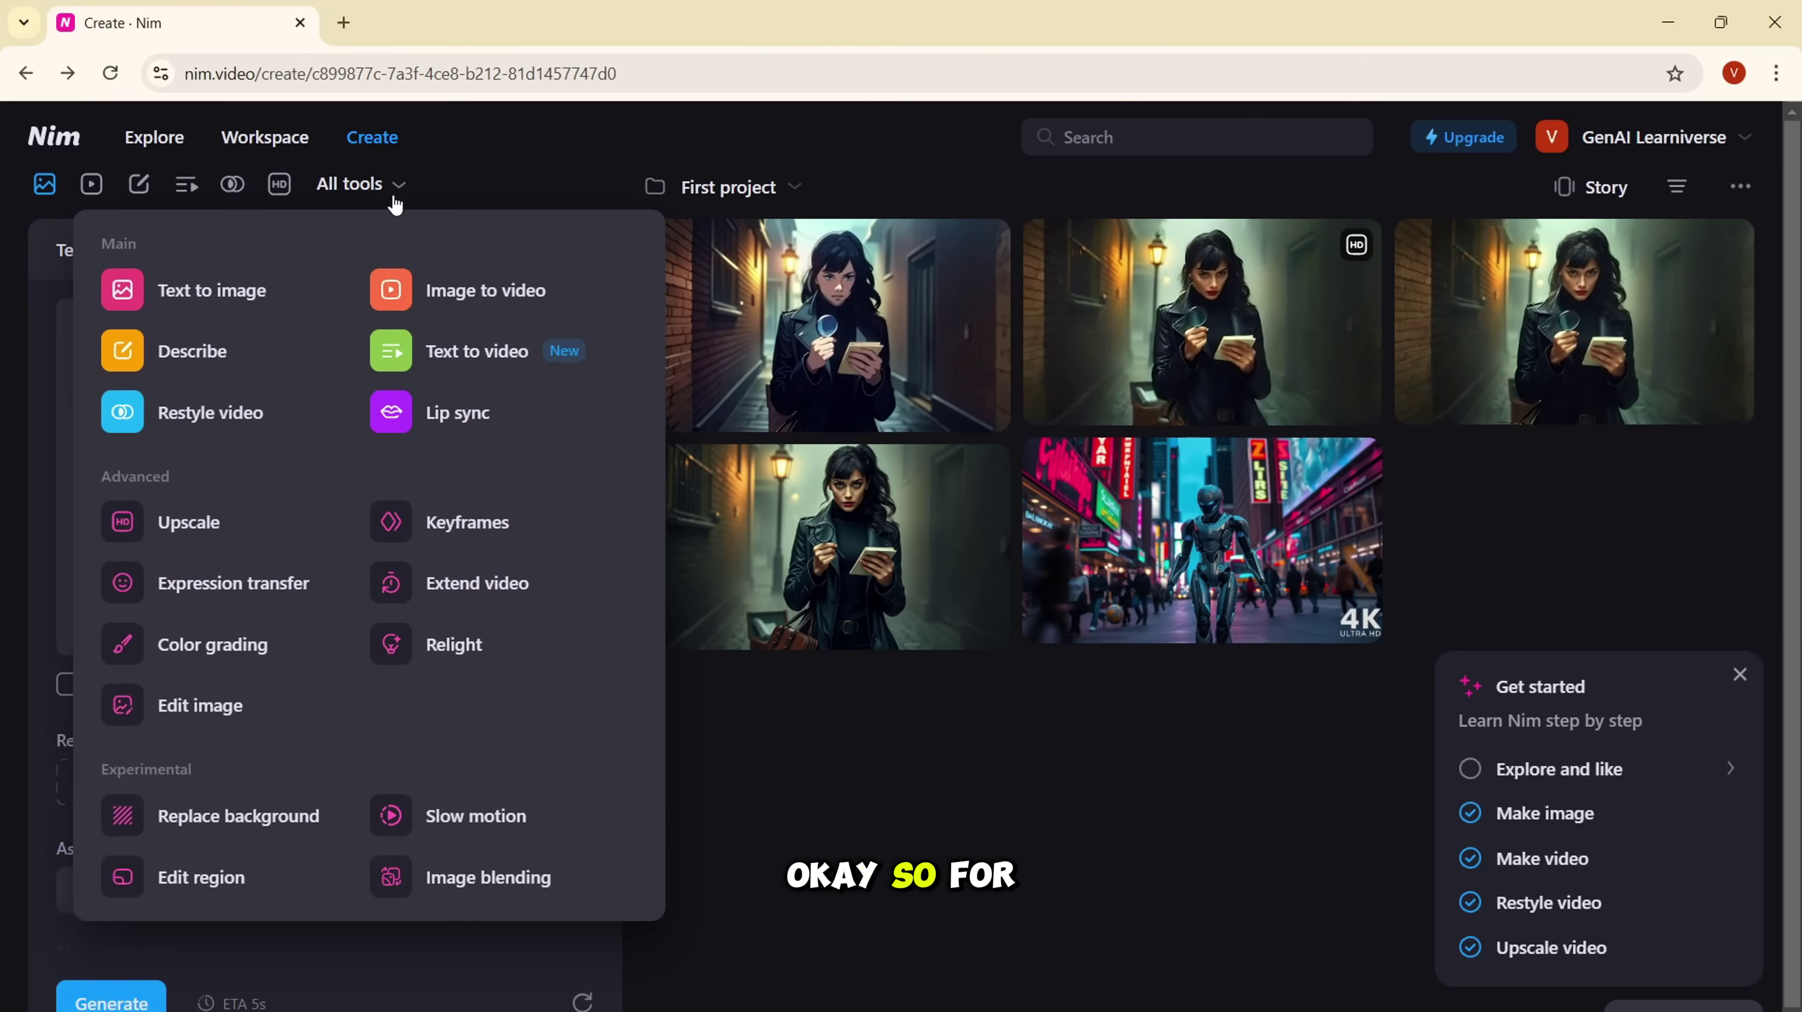
left_click(450, 419)
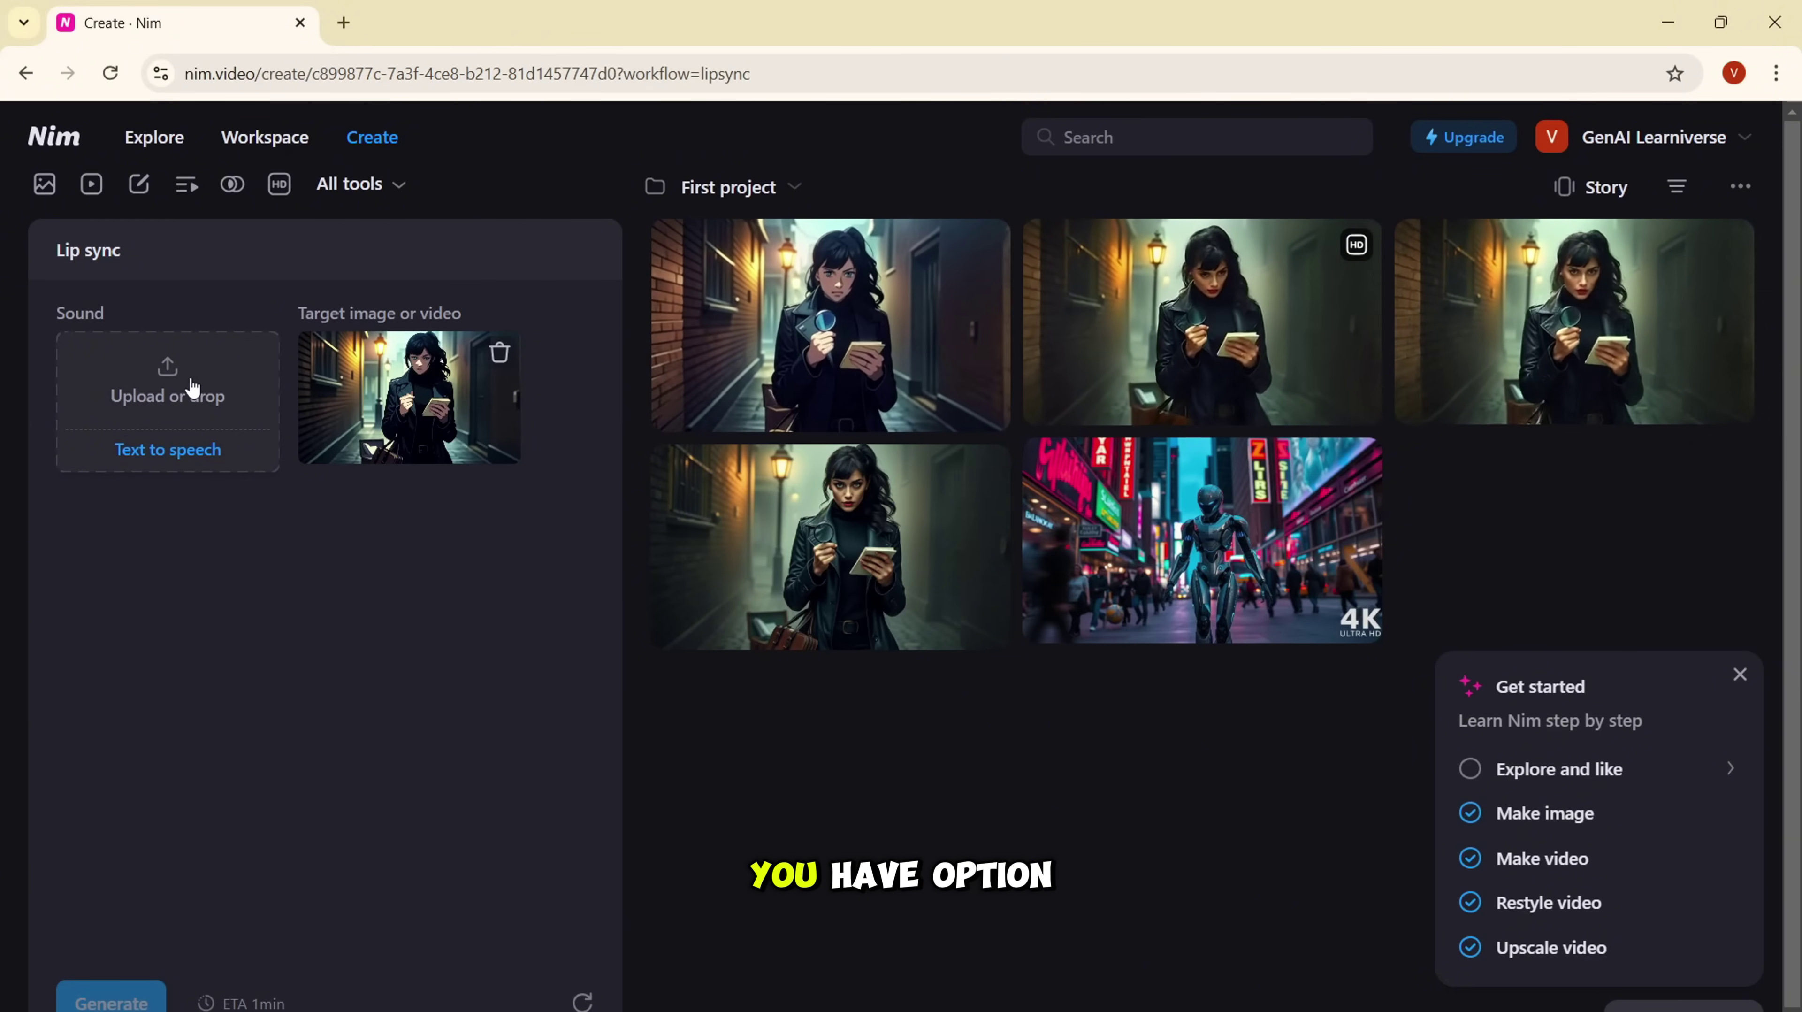
Step: Generate a Rachel-voiced text-to-speech lip sync saying 'Hello All, I like this tool.'
left_click(185, 457)
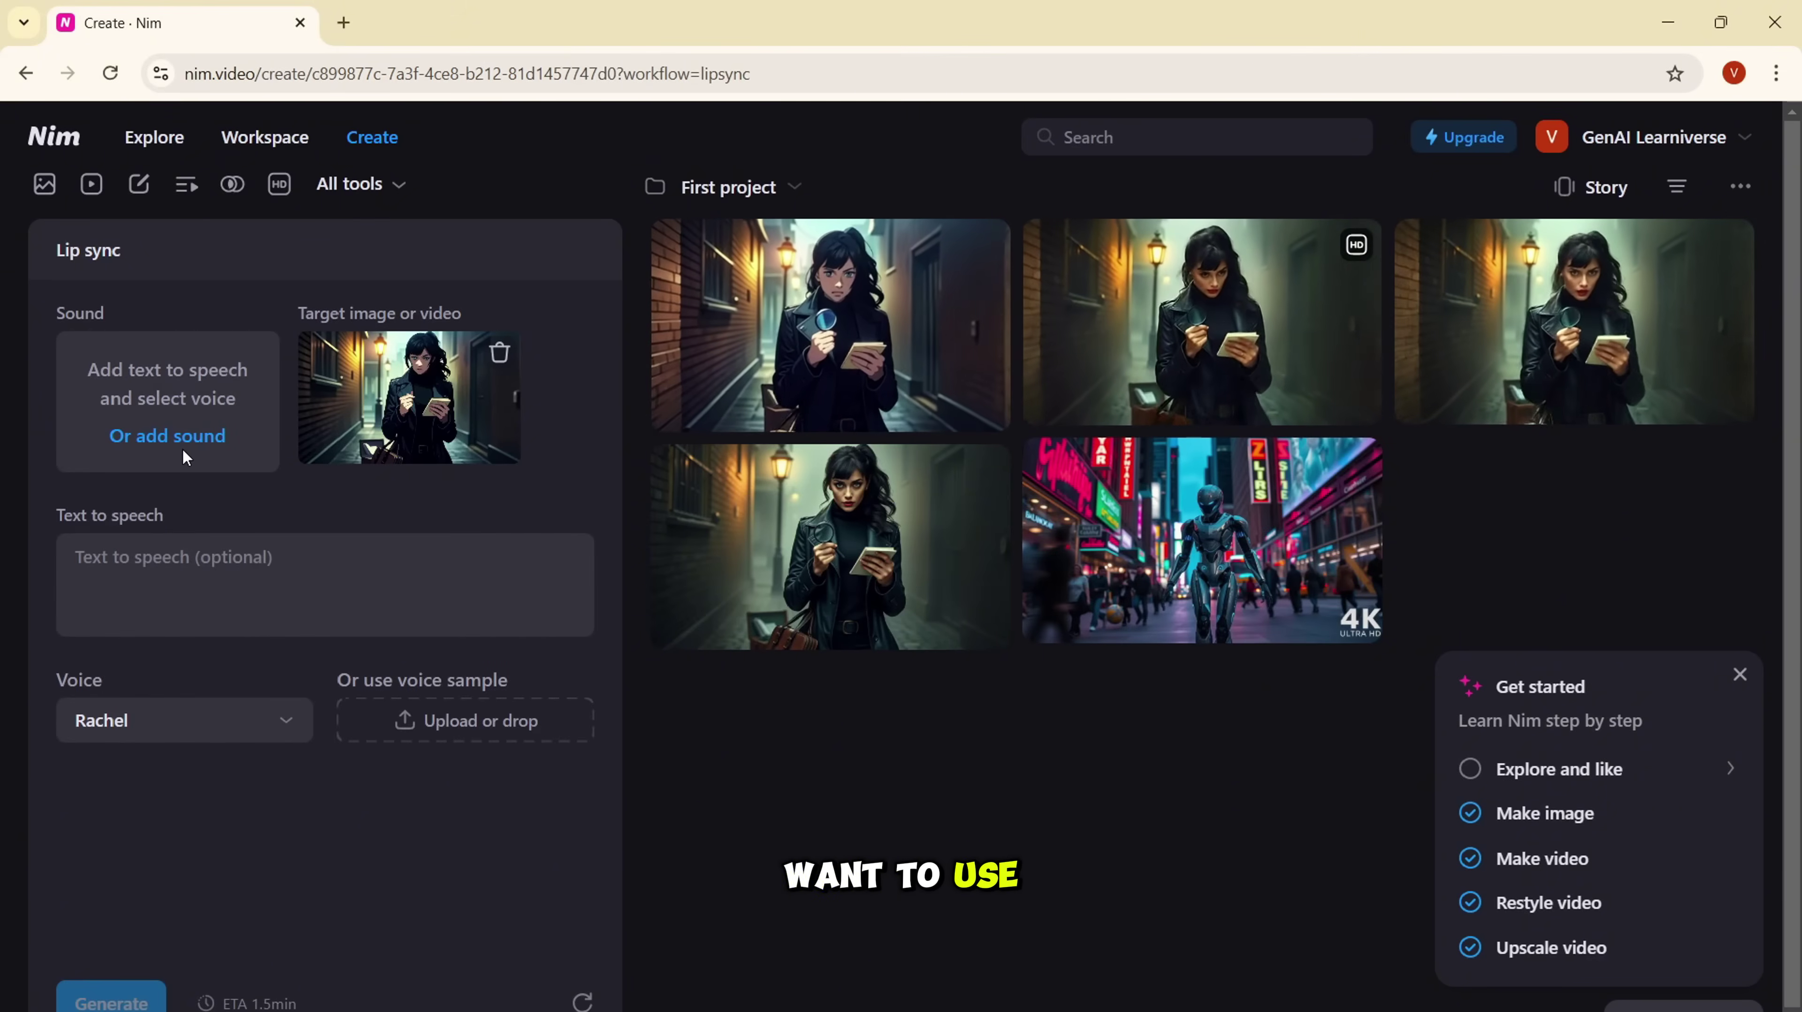
left_click(217, 556)
type("Hello All, I like this tool.")
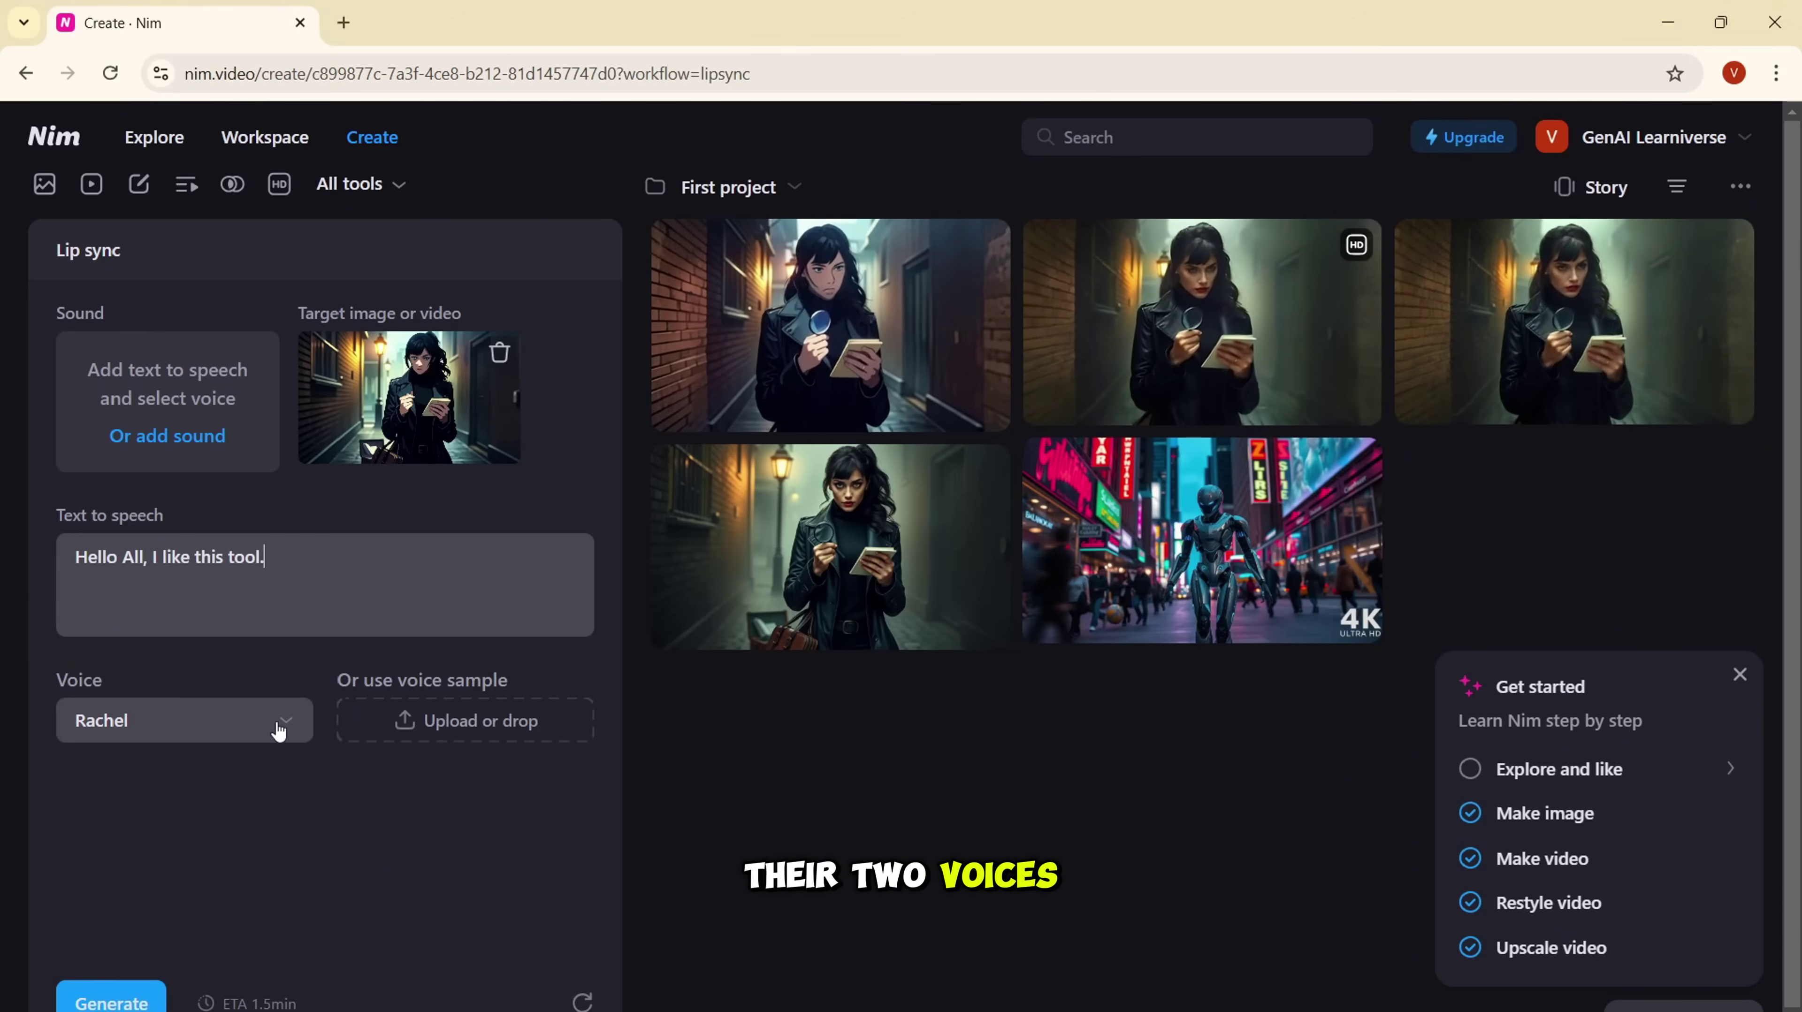
left_click(455, 819)
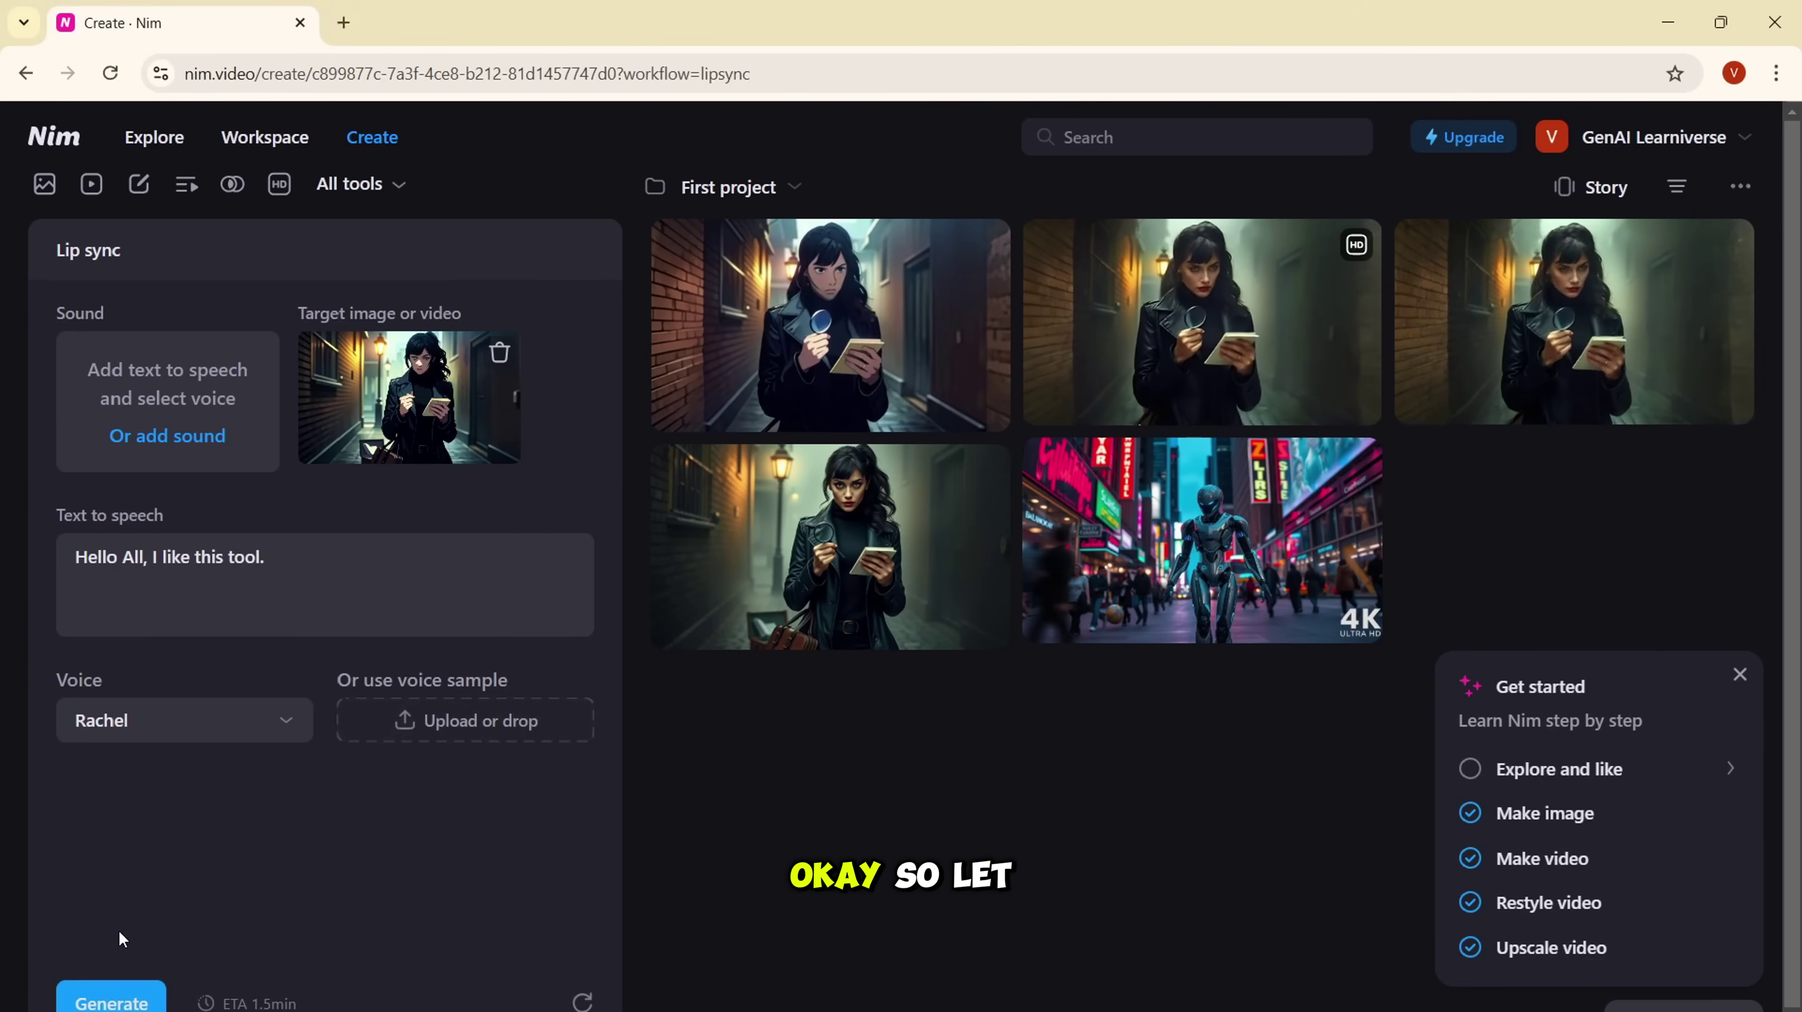
left_click(123, 1005)
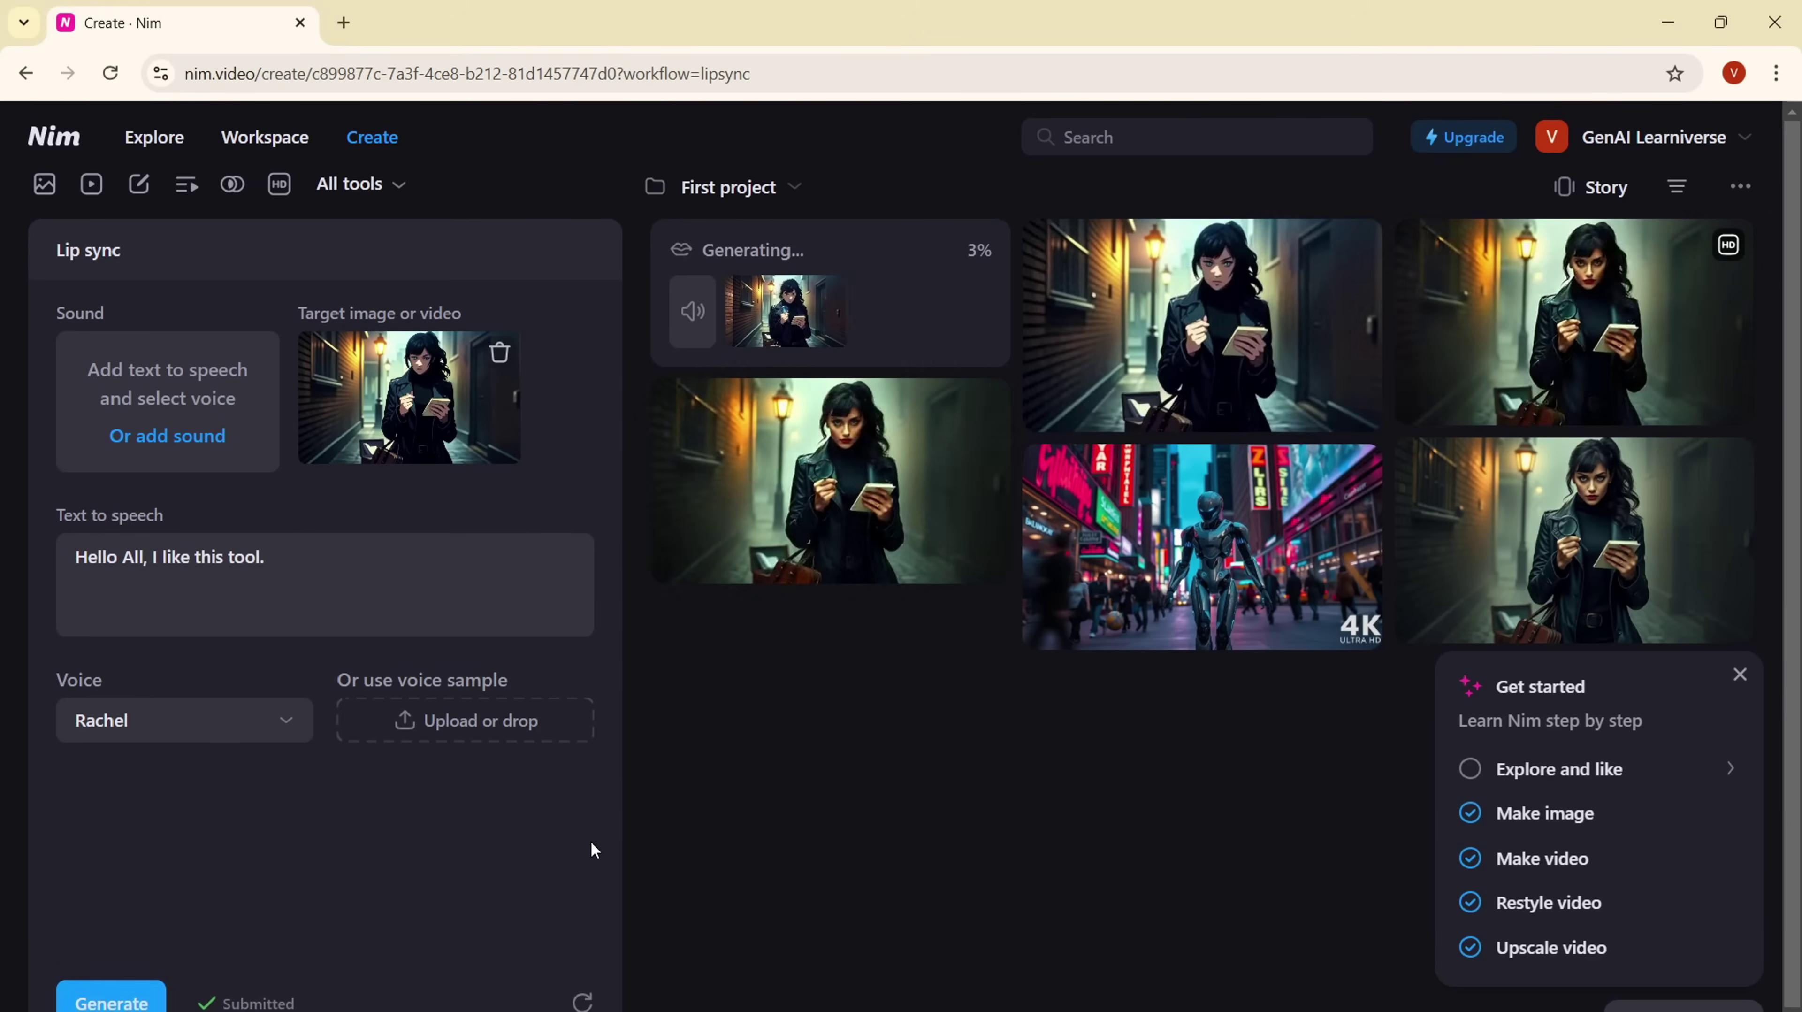
Step: View the finished 1200×712 lip-synced detective video, then return to Create and show all tools
left_click(500, 353)
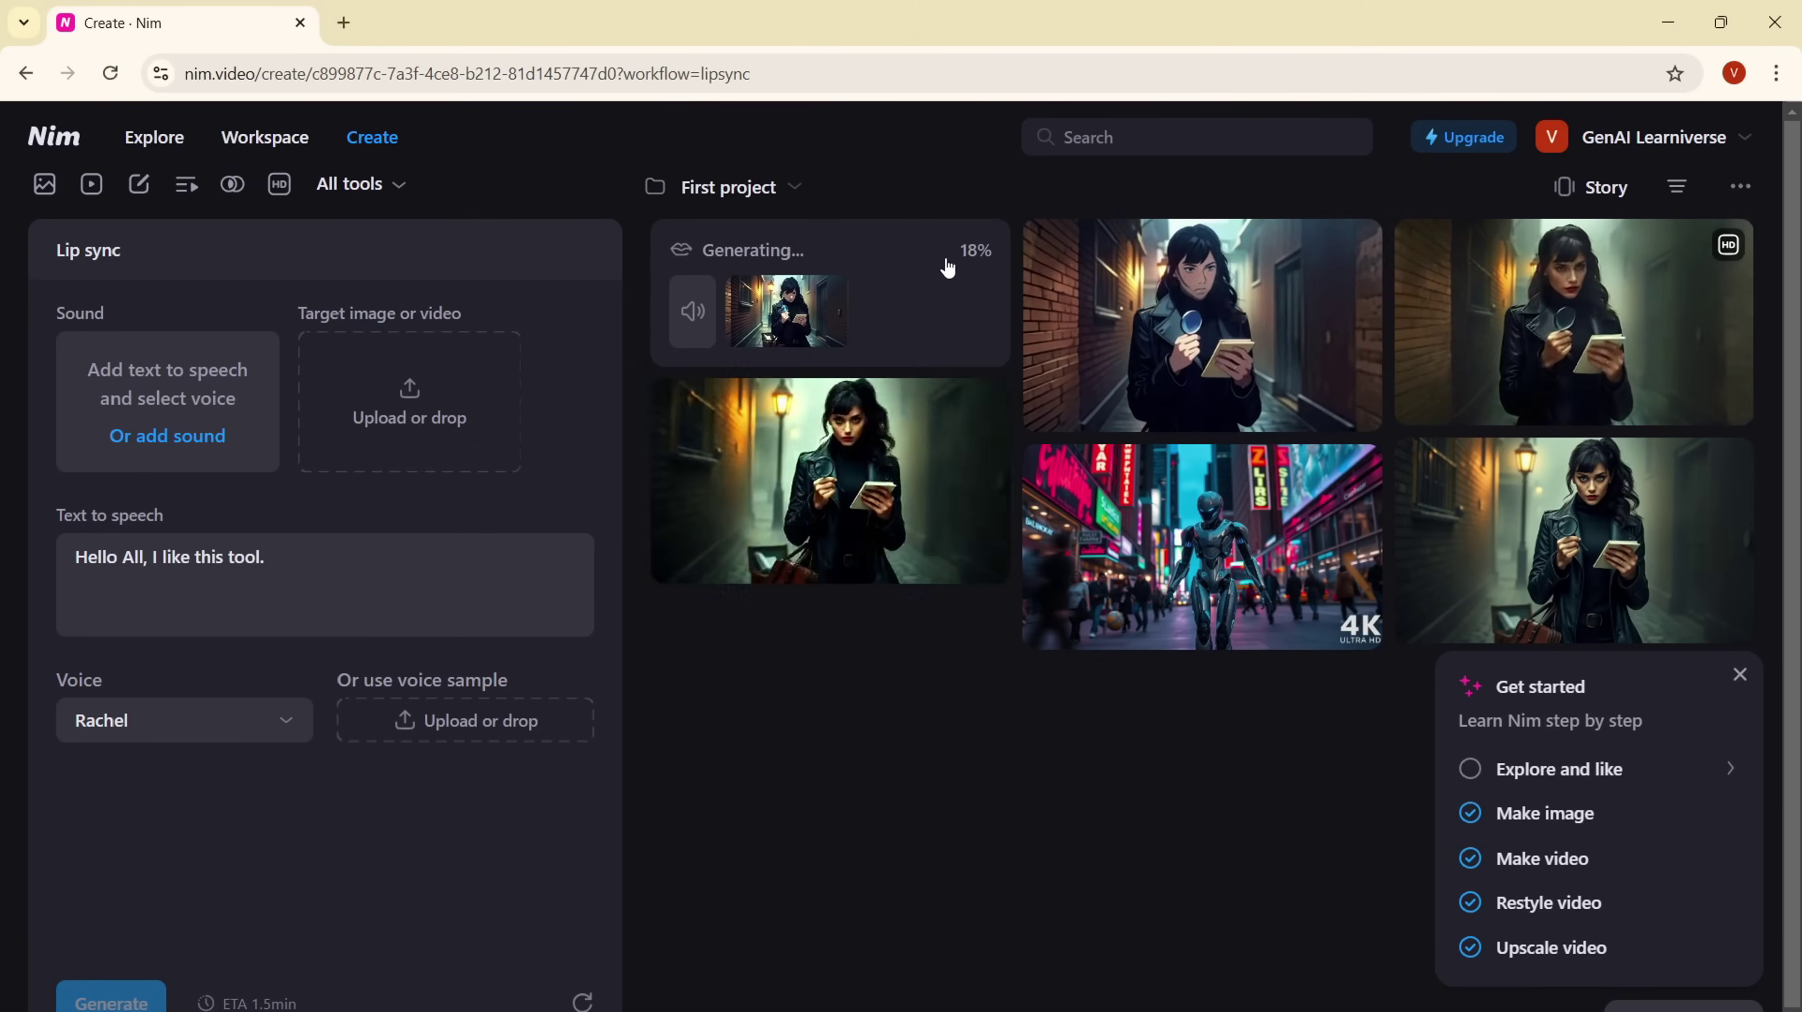
left_click(1573, 539)
key("alt+Left")
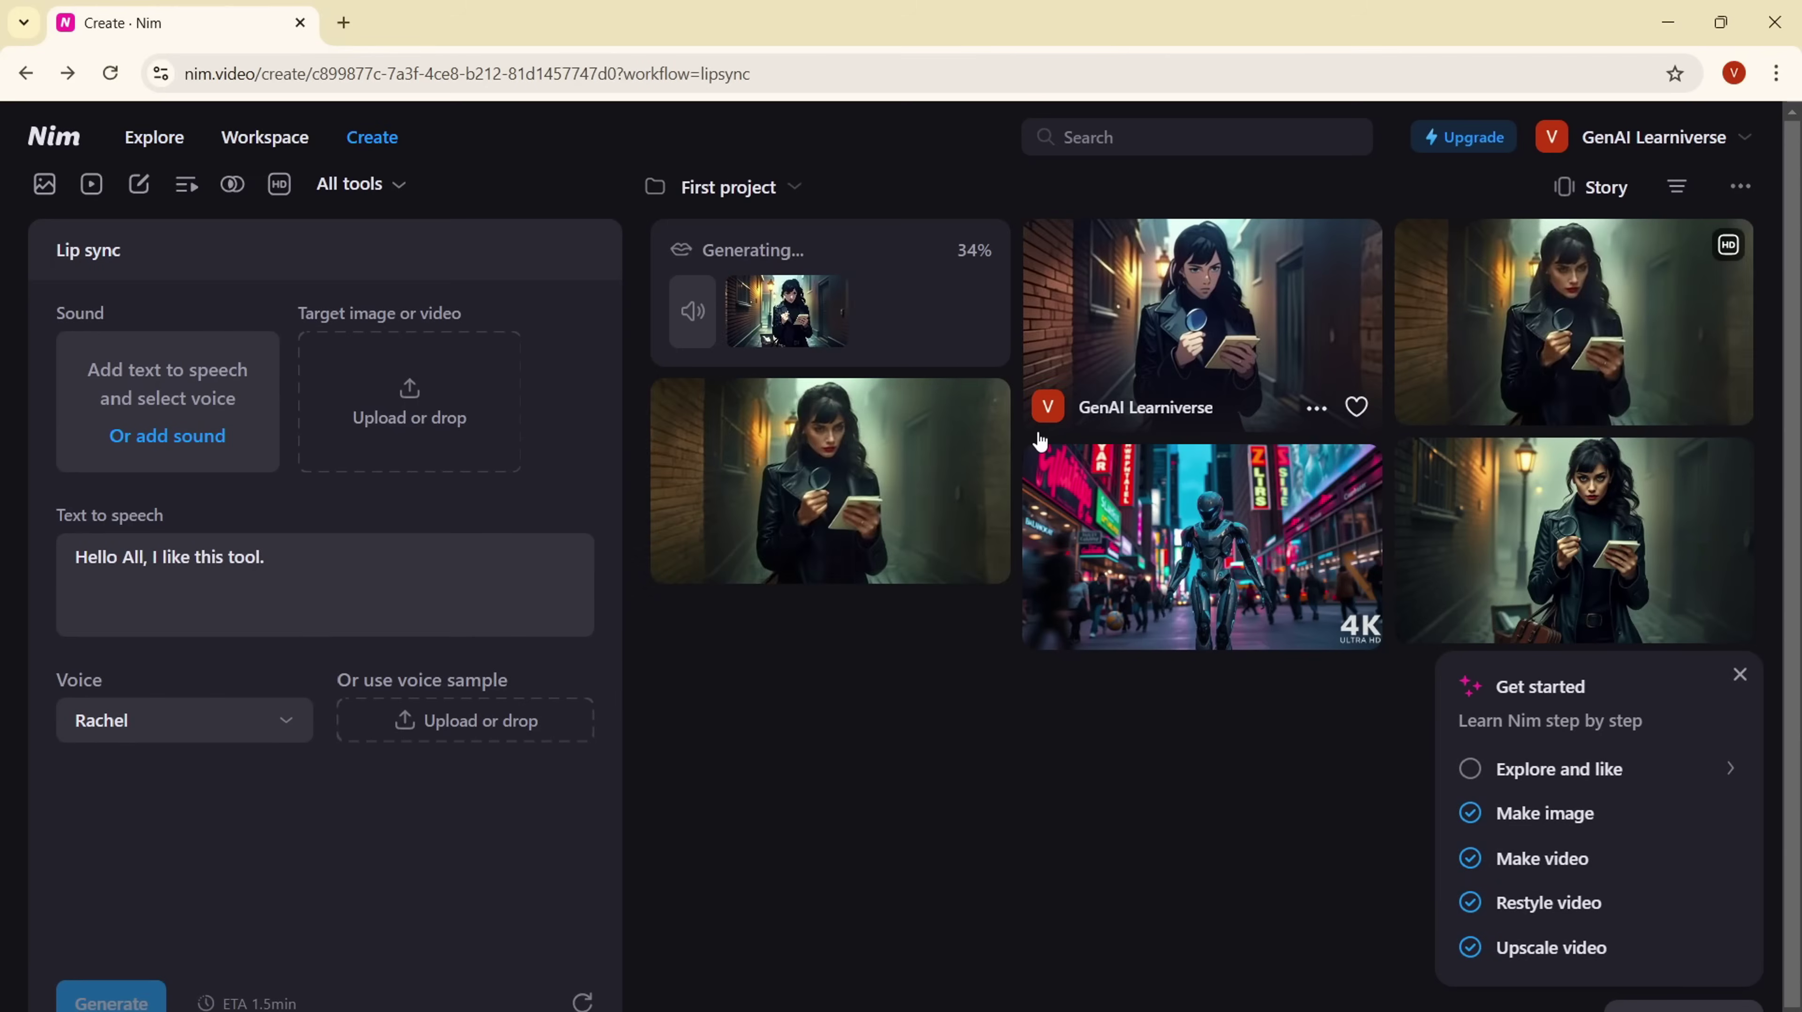
key("alt+Left")
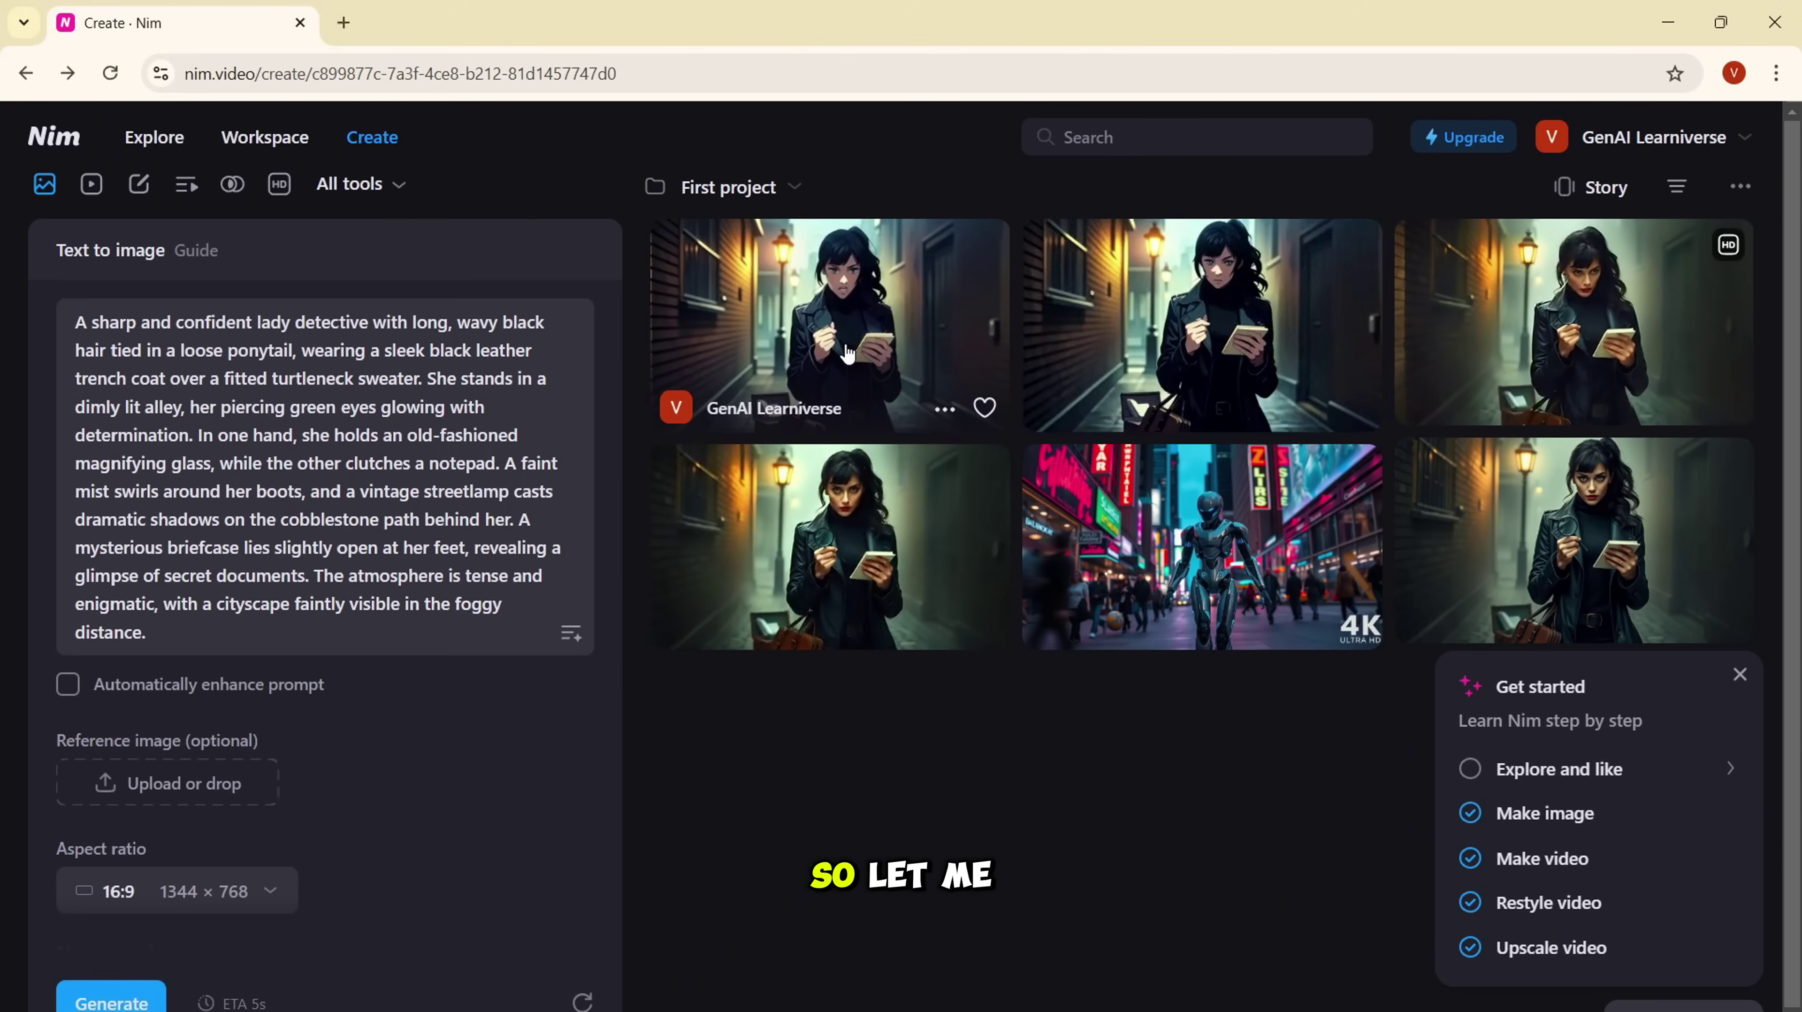
left_click(847, 353)
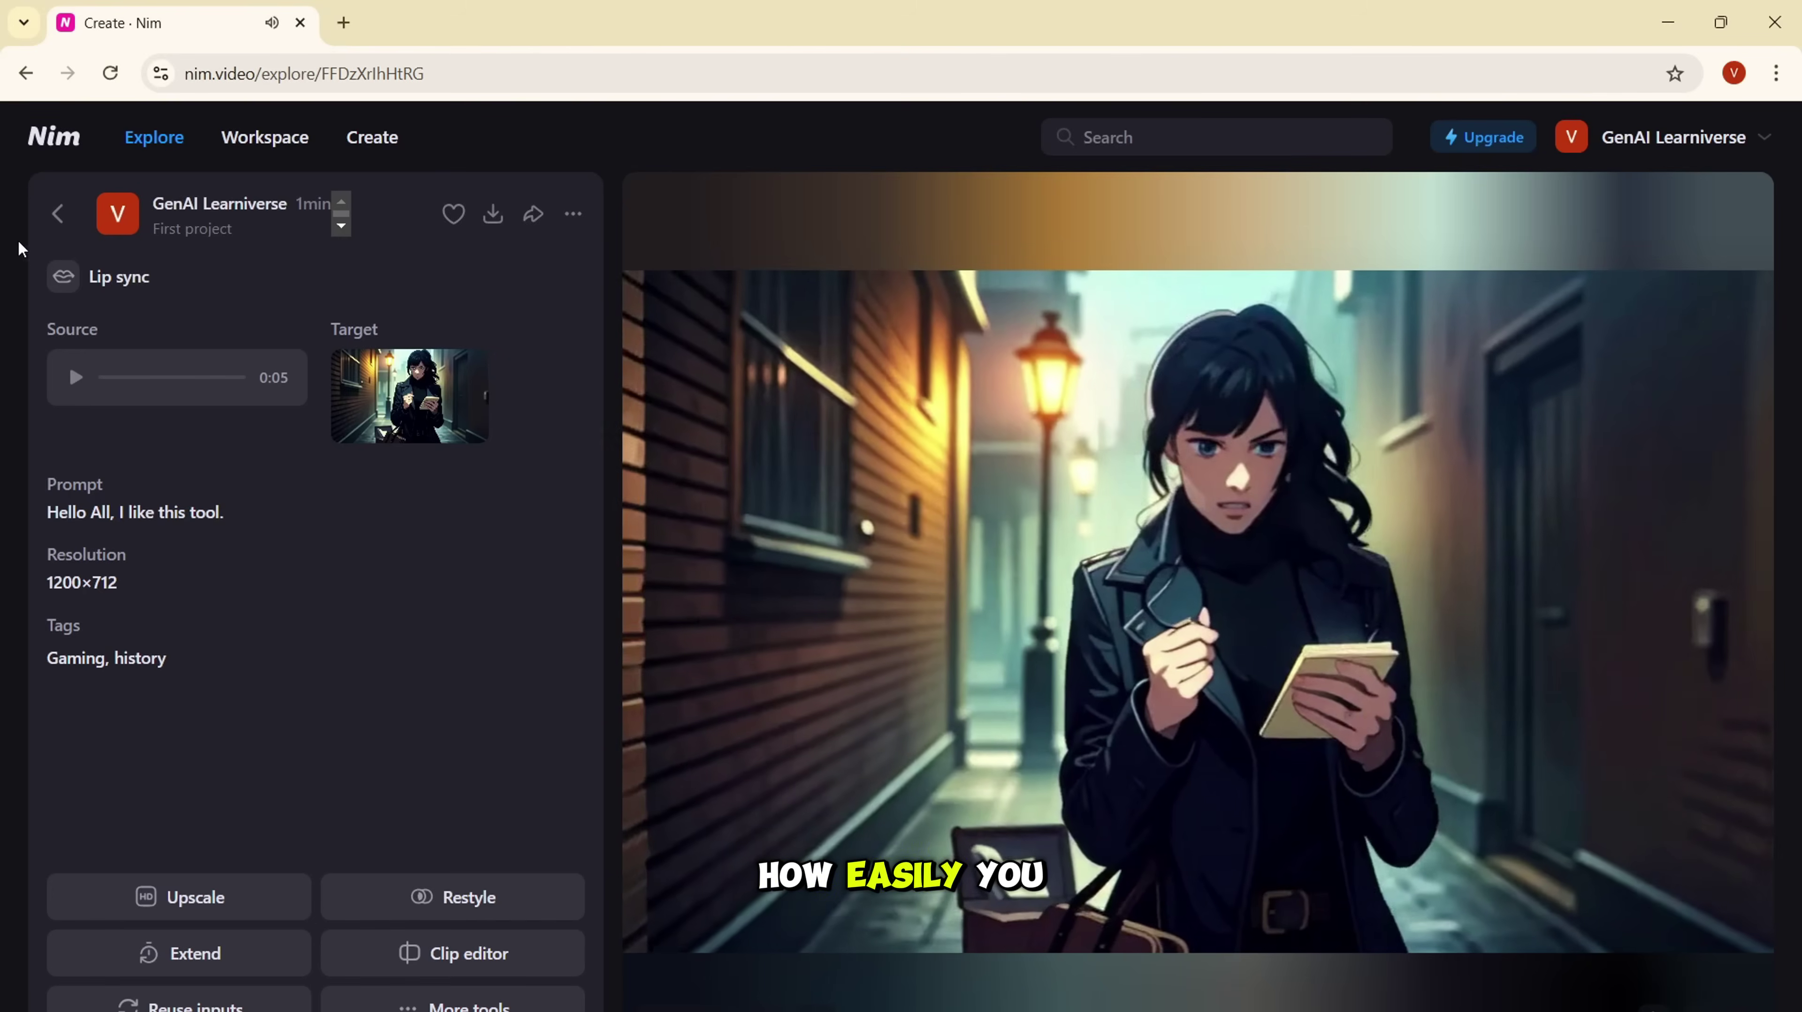
left_click(56, 219)
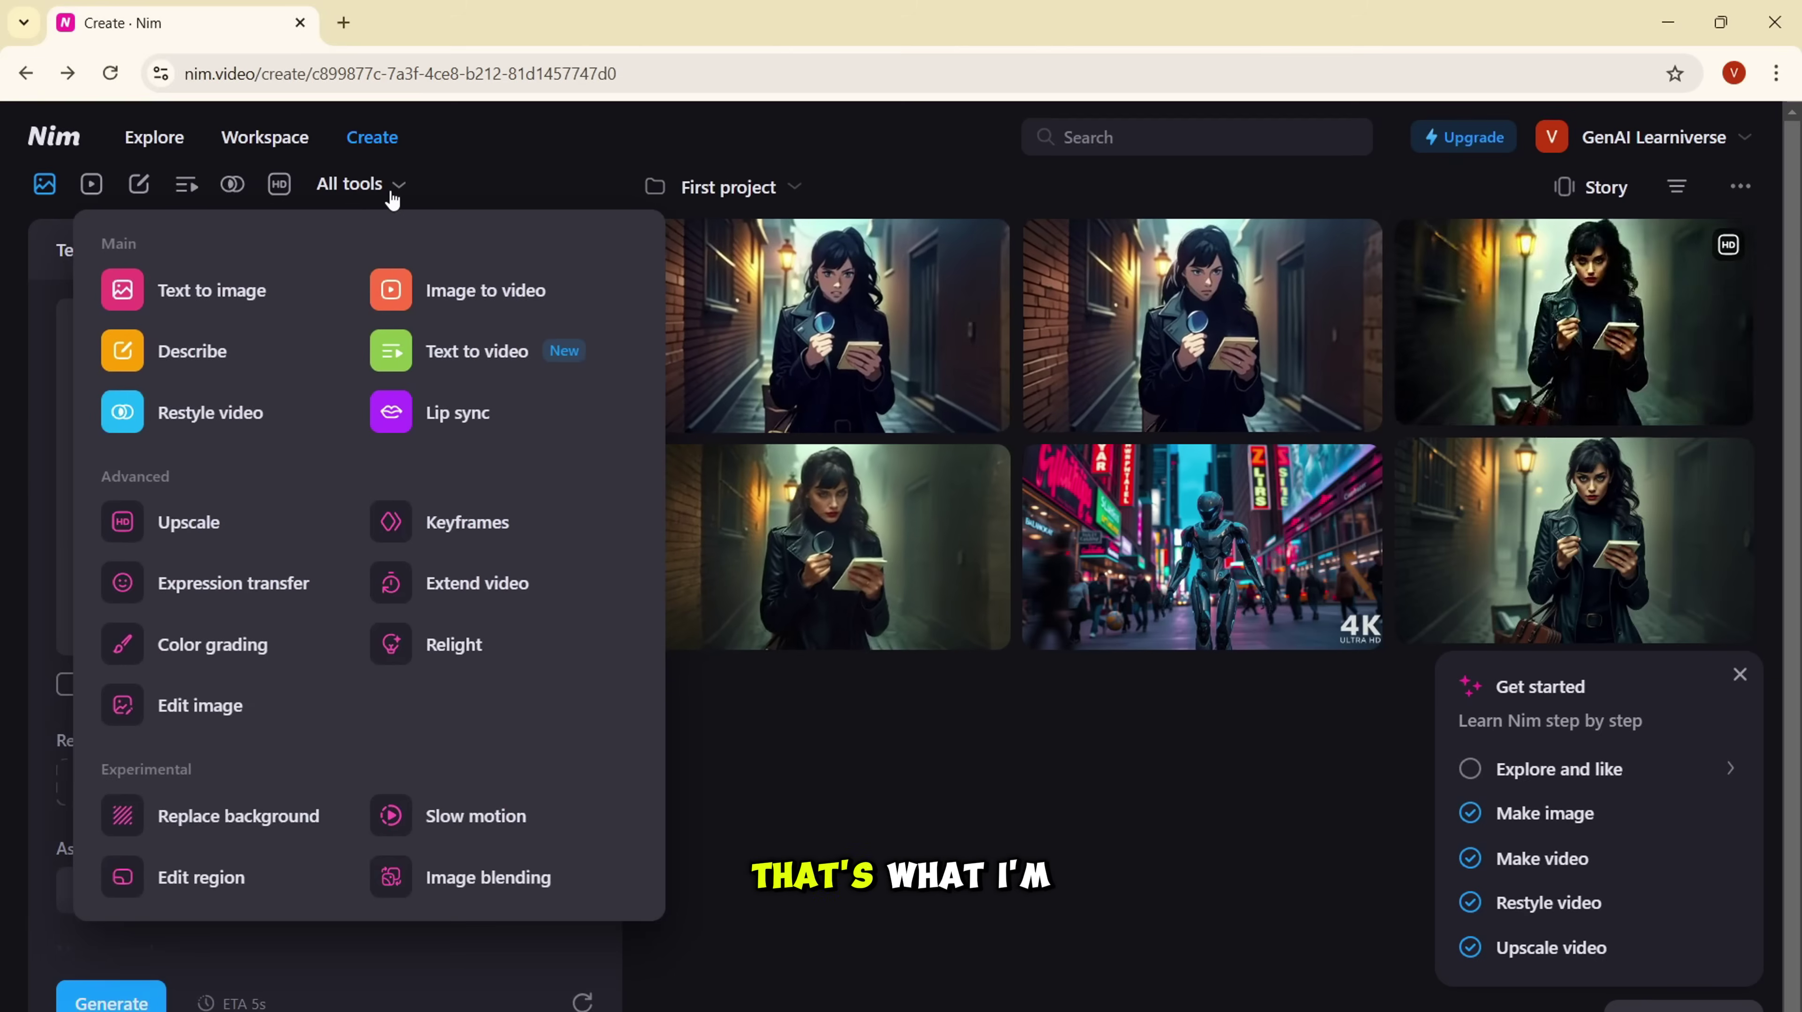
mouse_move(403, 191)
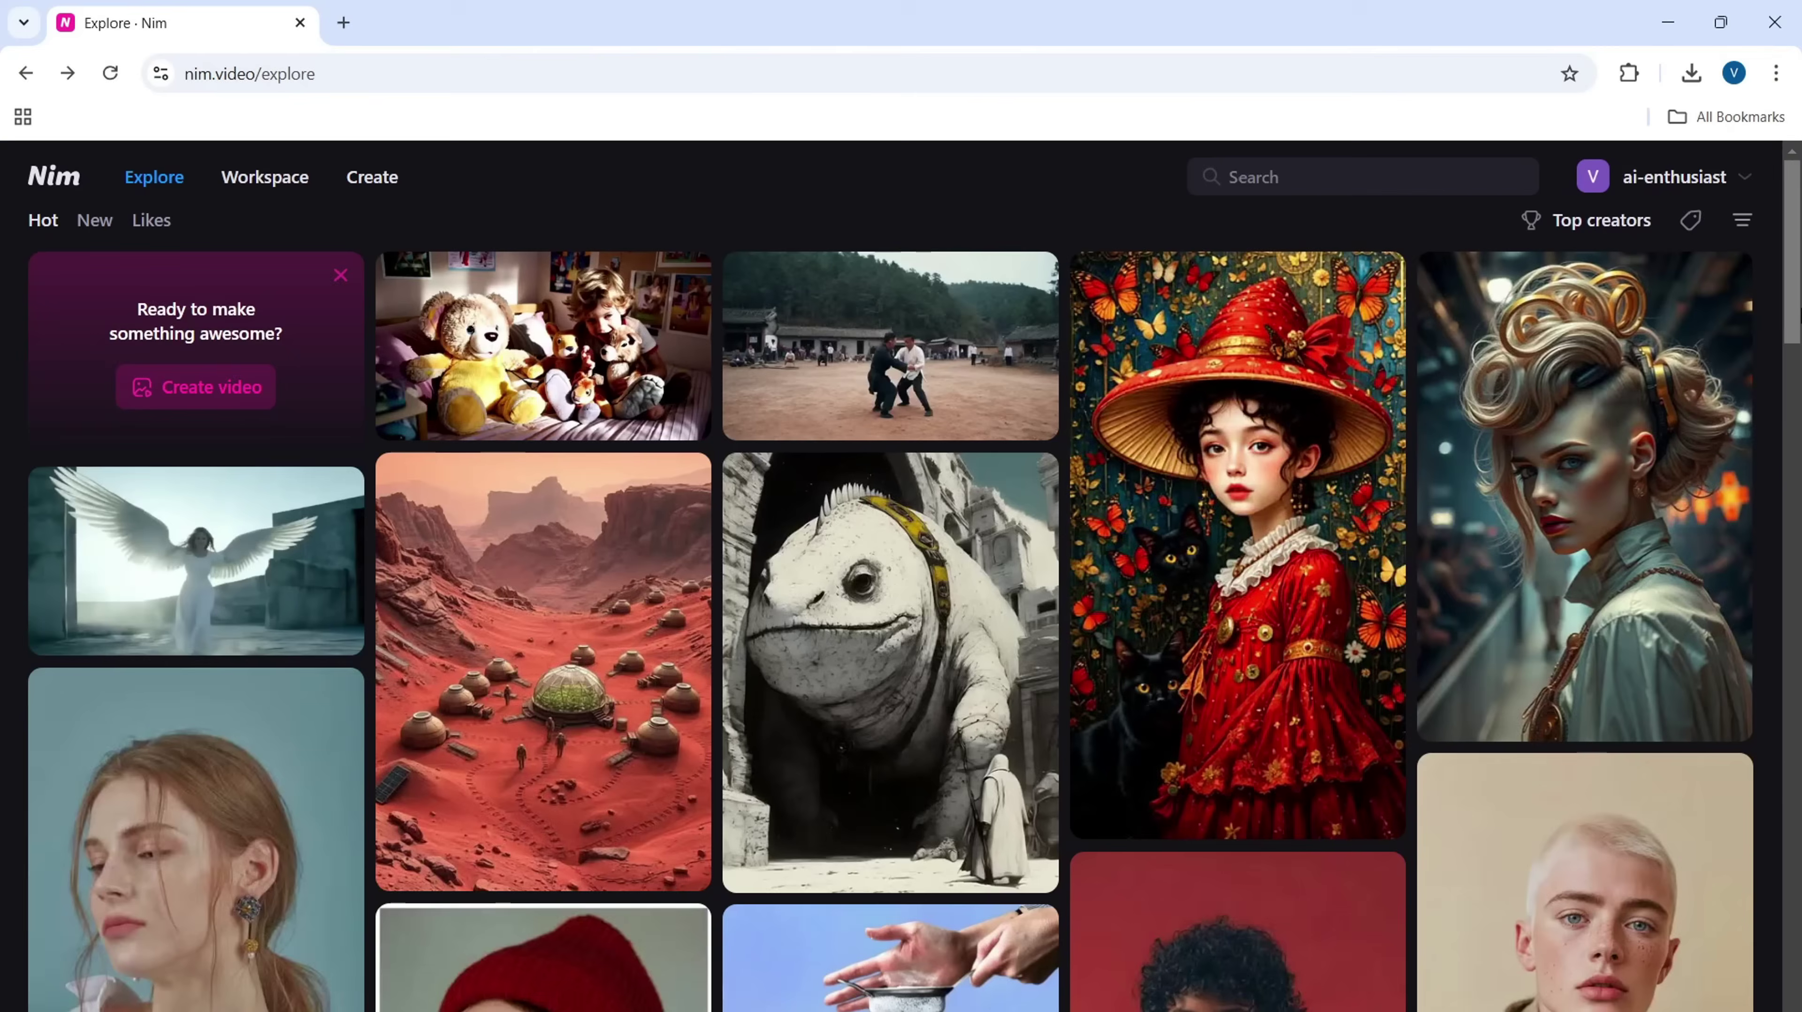
Step: Browse the community feed and view the shark and koi videos' details
scroll(213, 594, "down", 3)
mouse_move(213, 594)
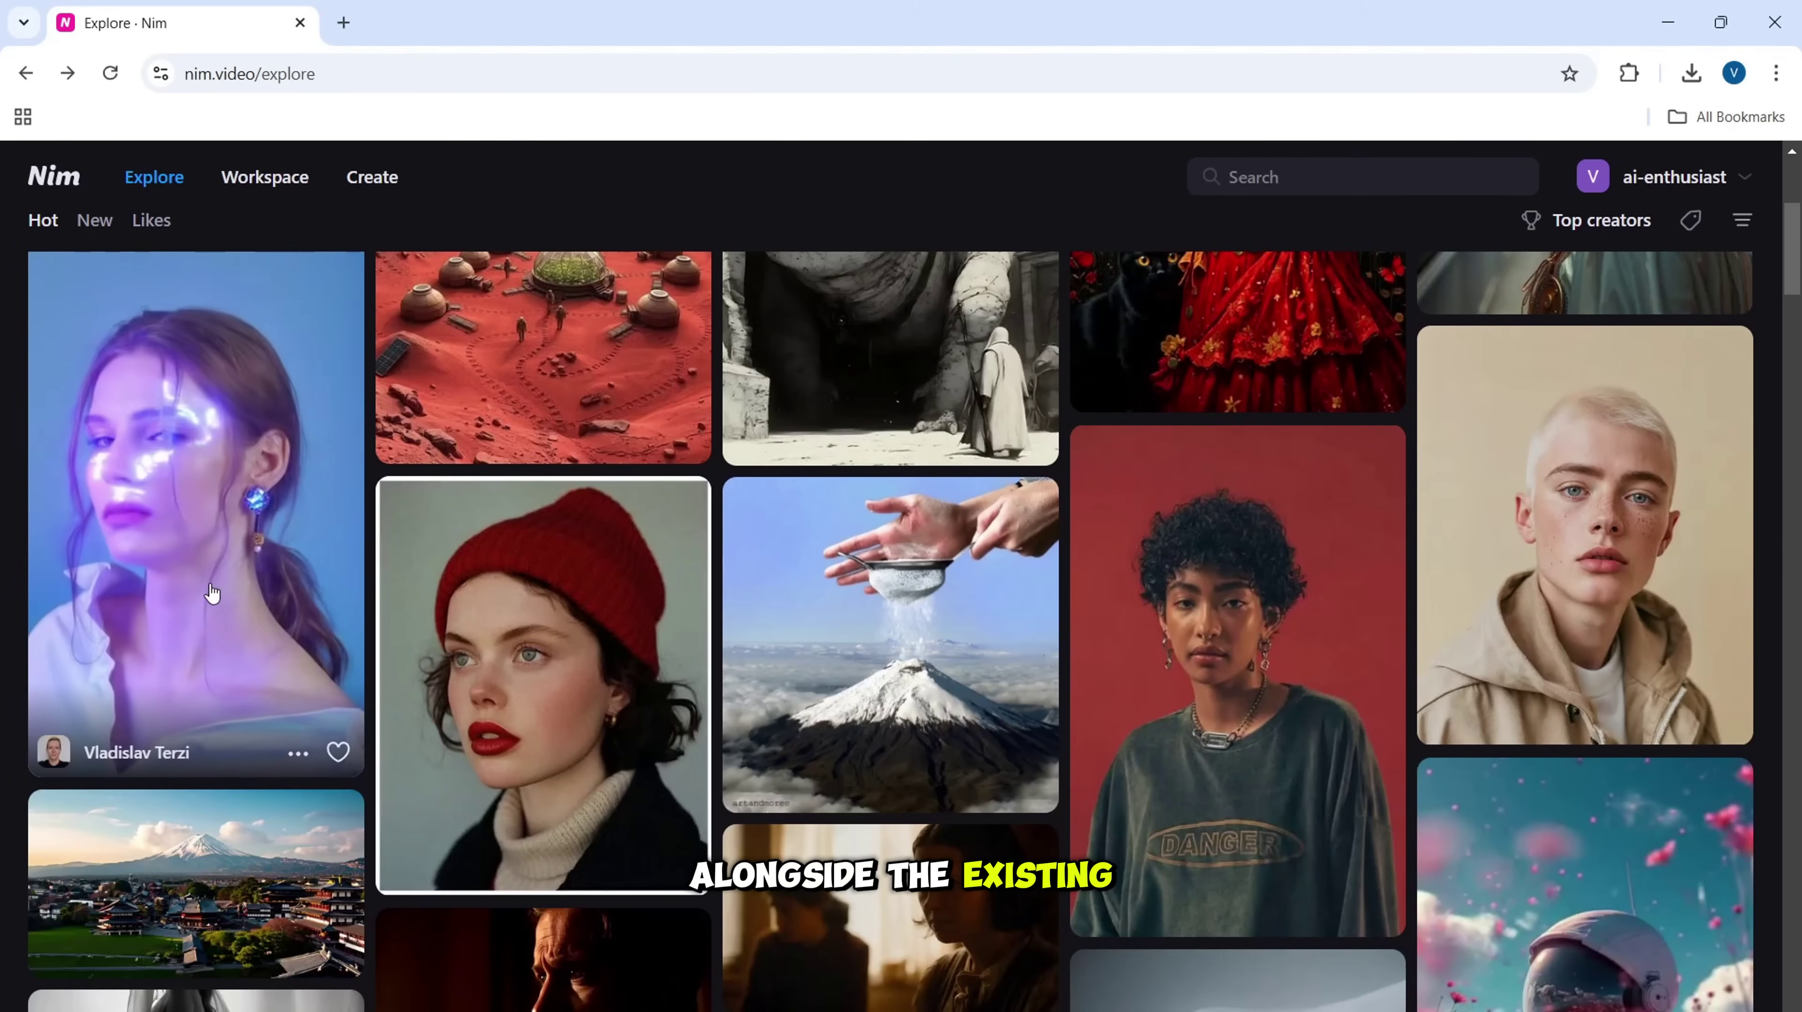
scroll(1428, 488, "down", 10)
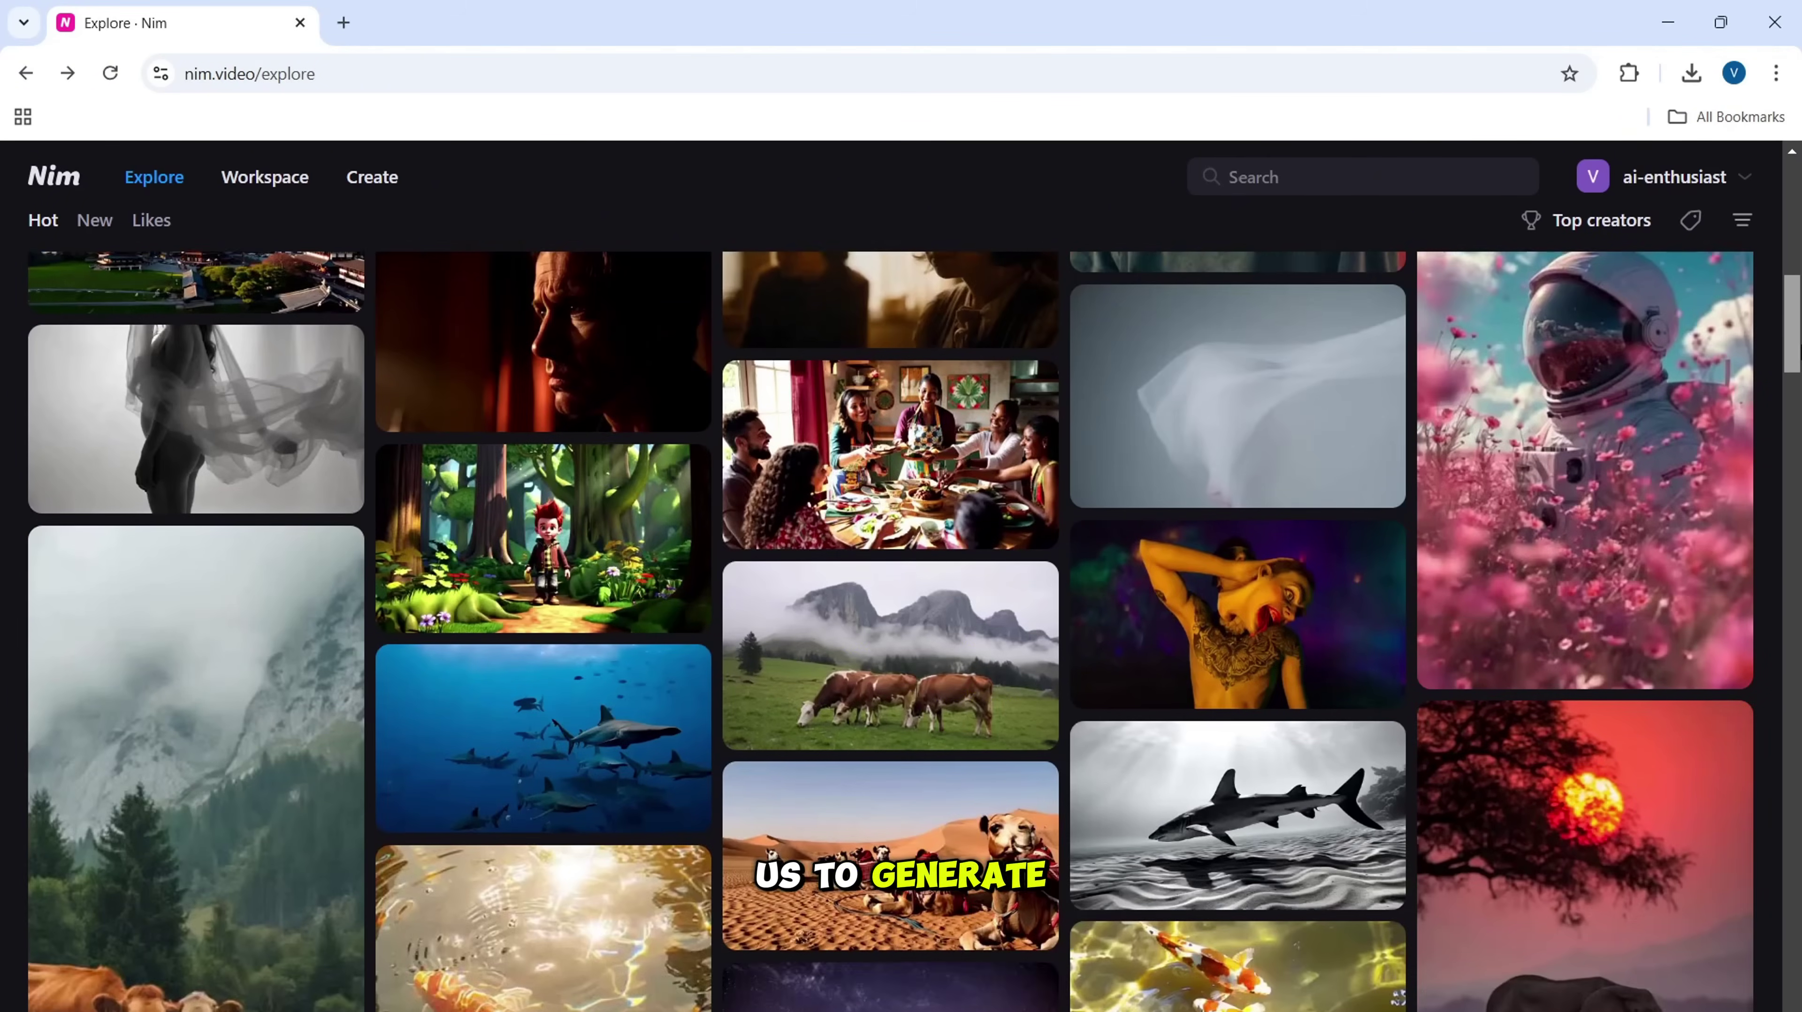
left_click(1277, 480)
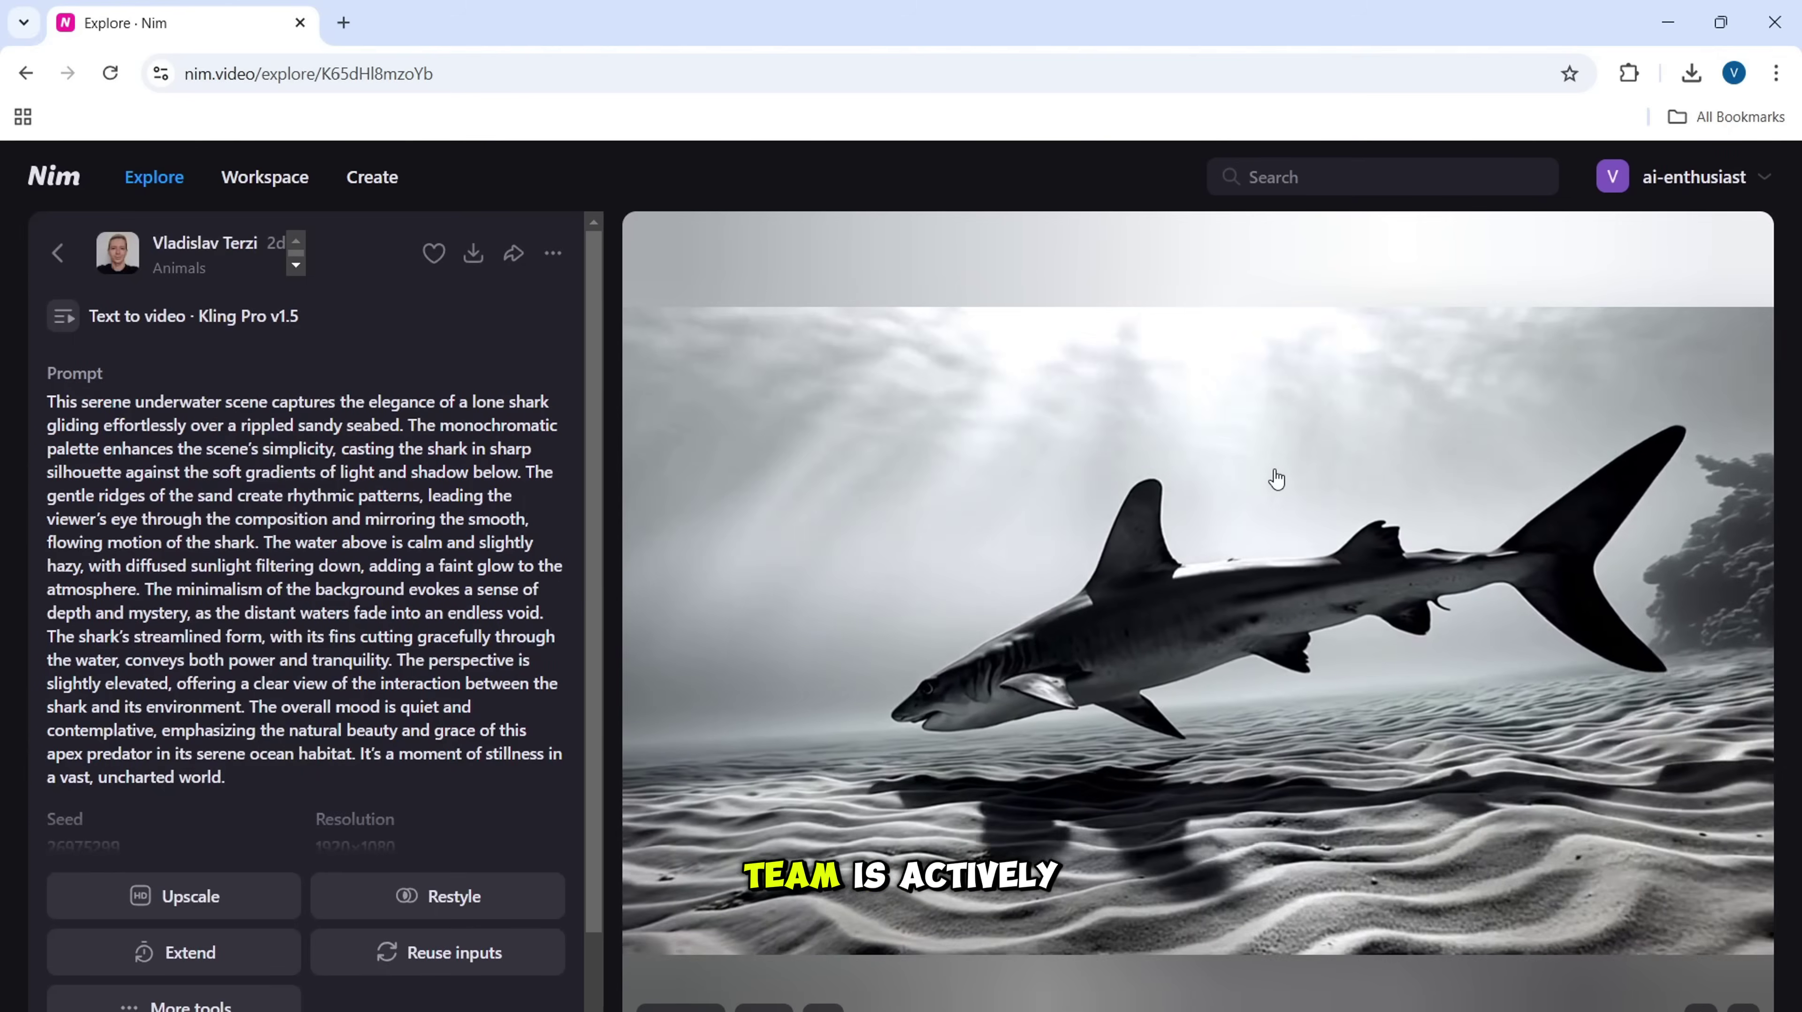
left_click(26, 73)
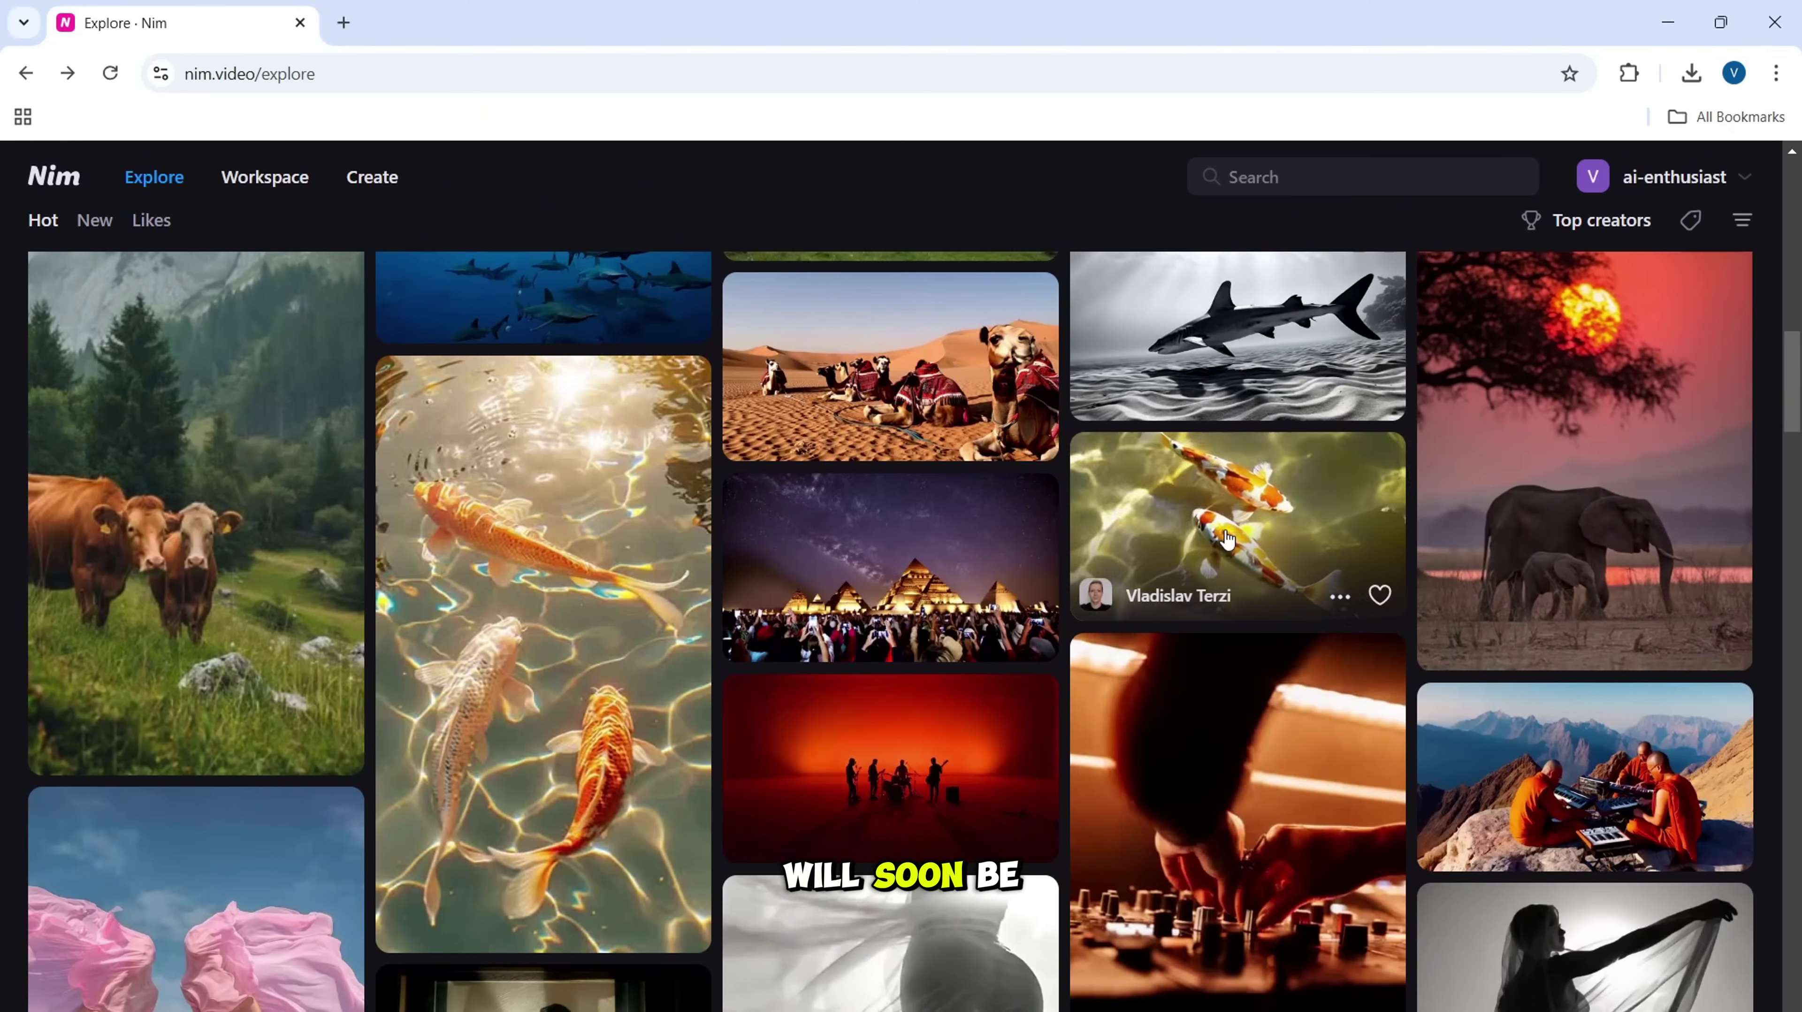
left_click(1227, 538)
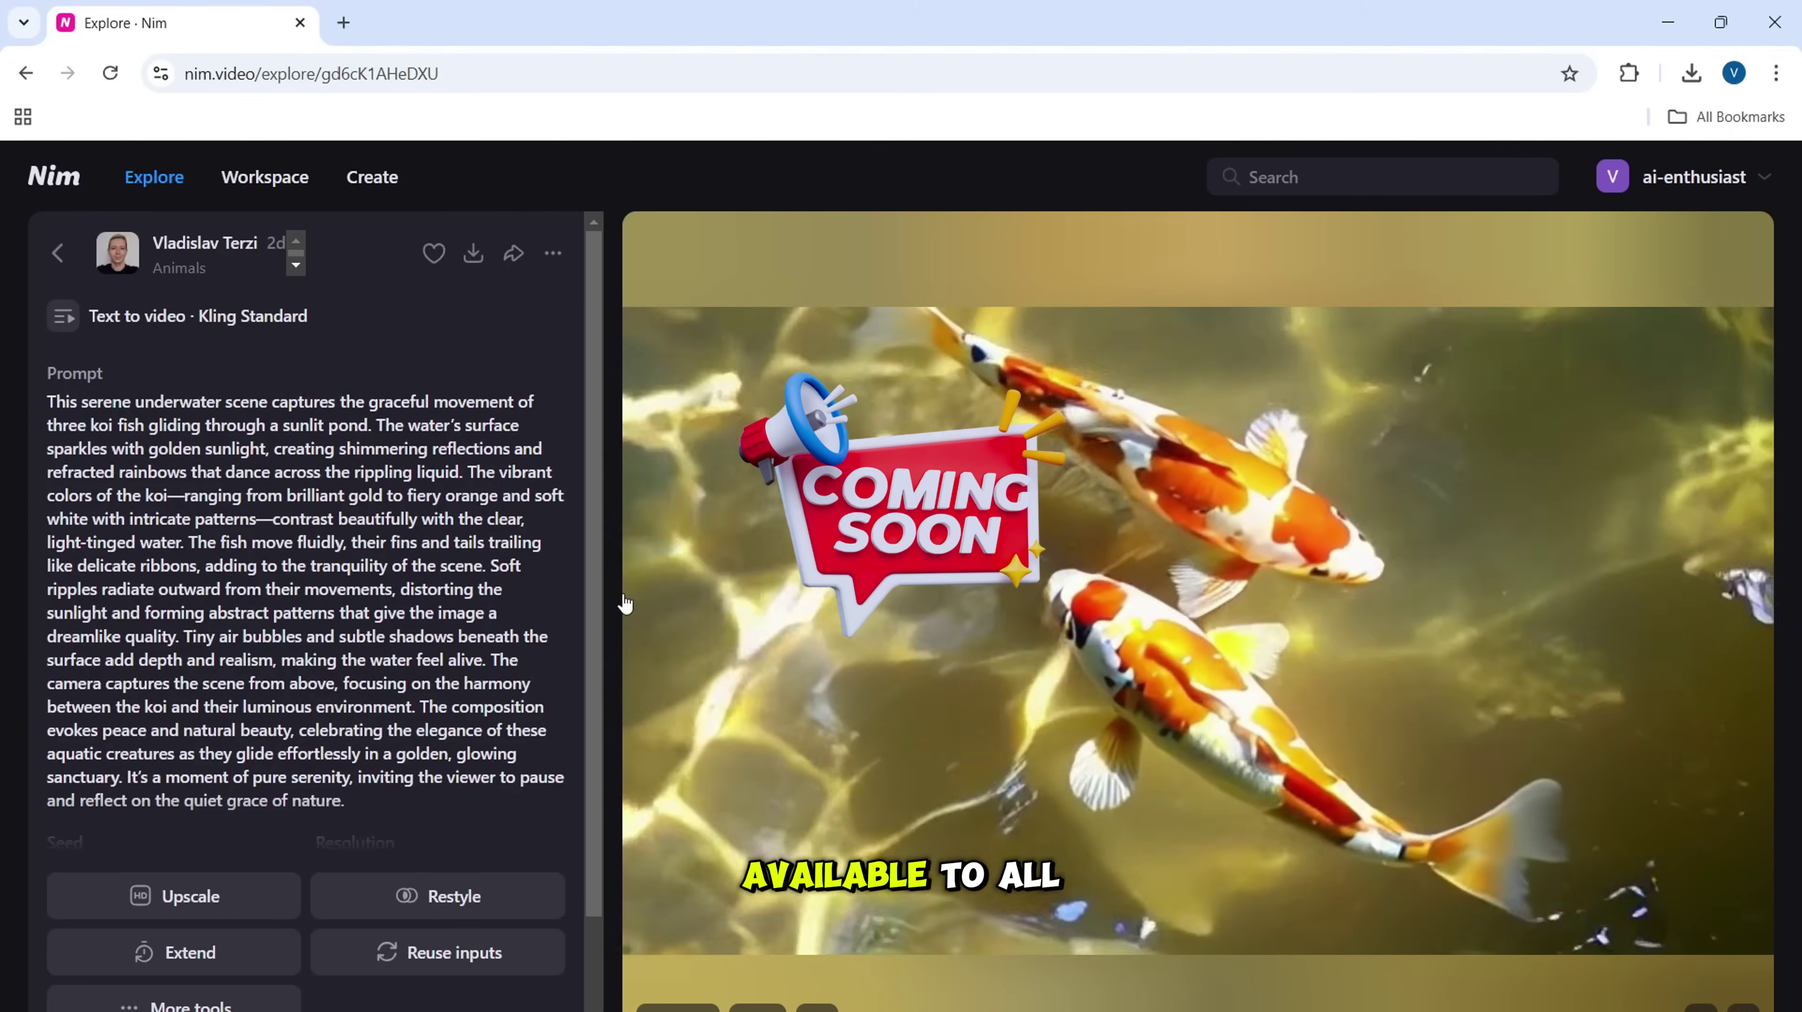
left_click(26, 73)
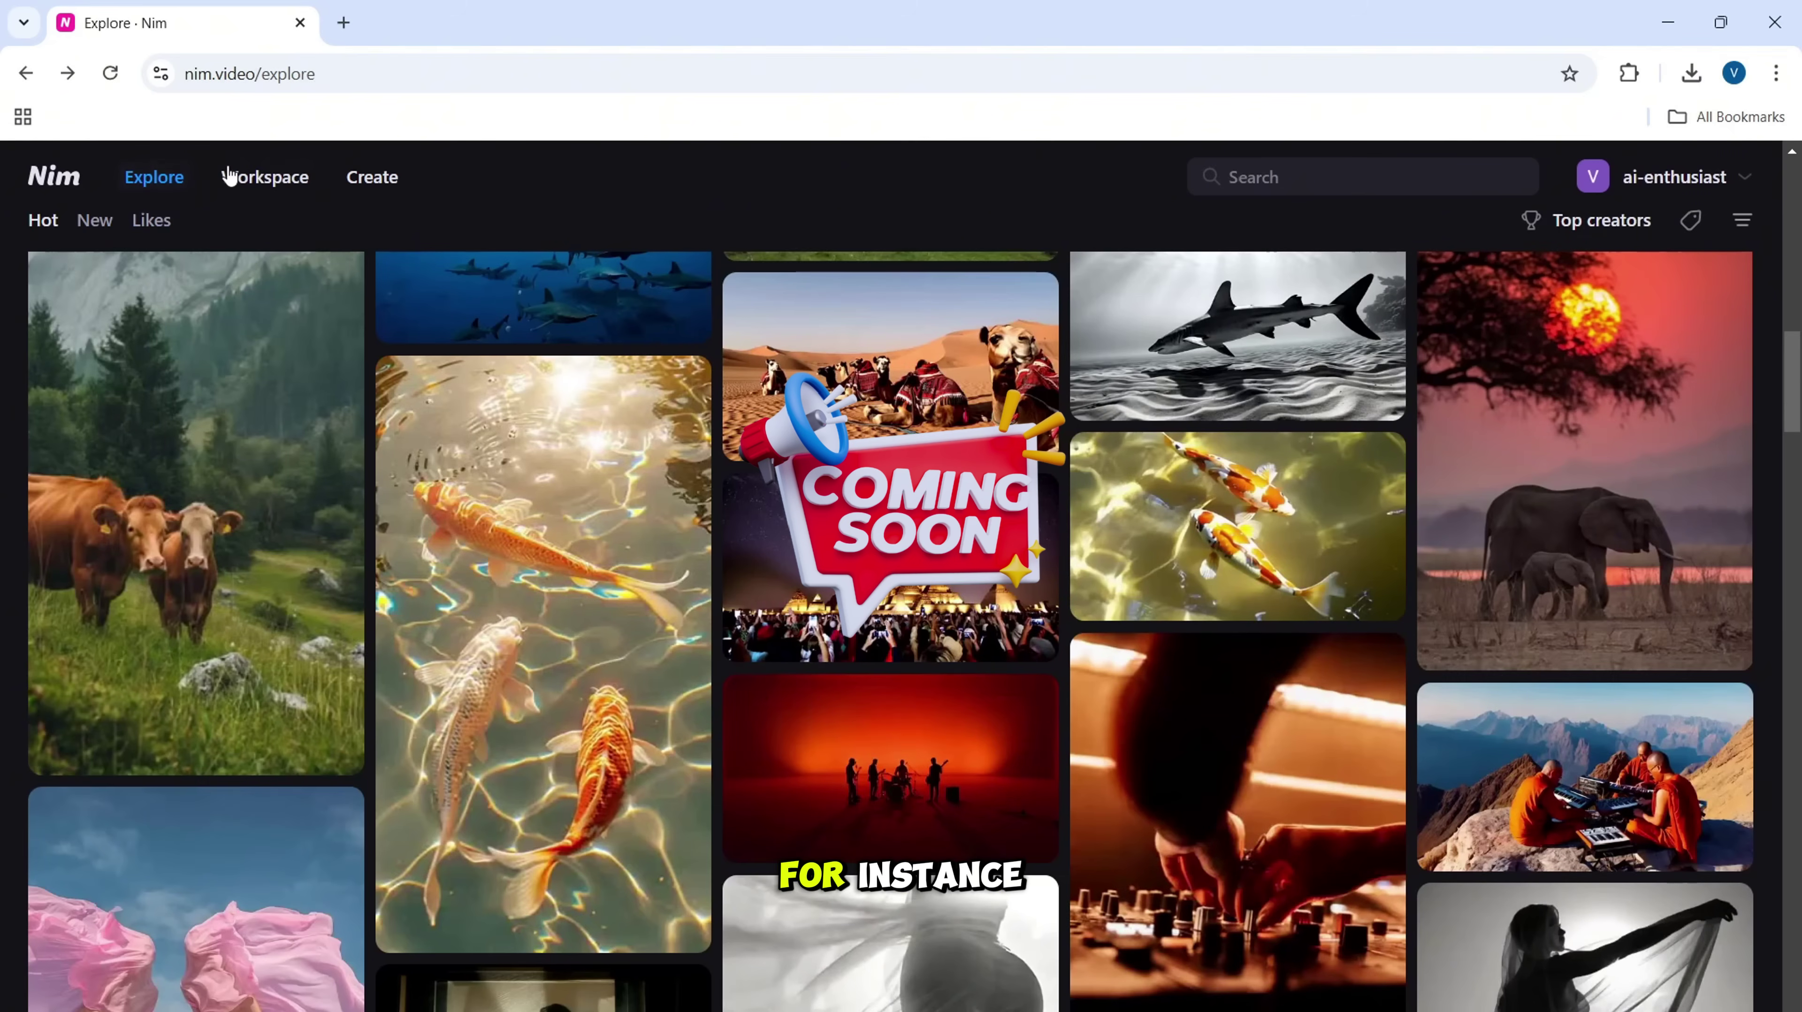
Step: In Create, switch from Image to video to Text to video and list its models
left_click(379, 181)
left_click(218, 625)
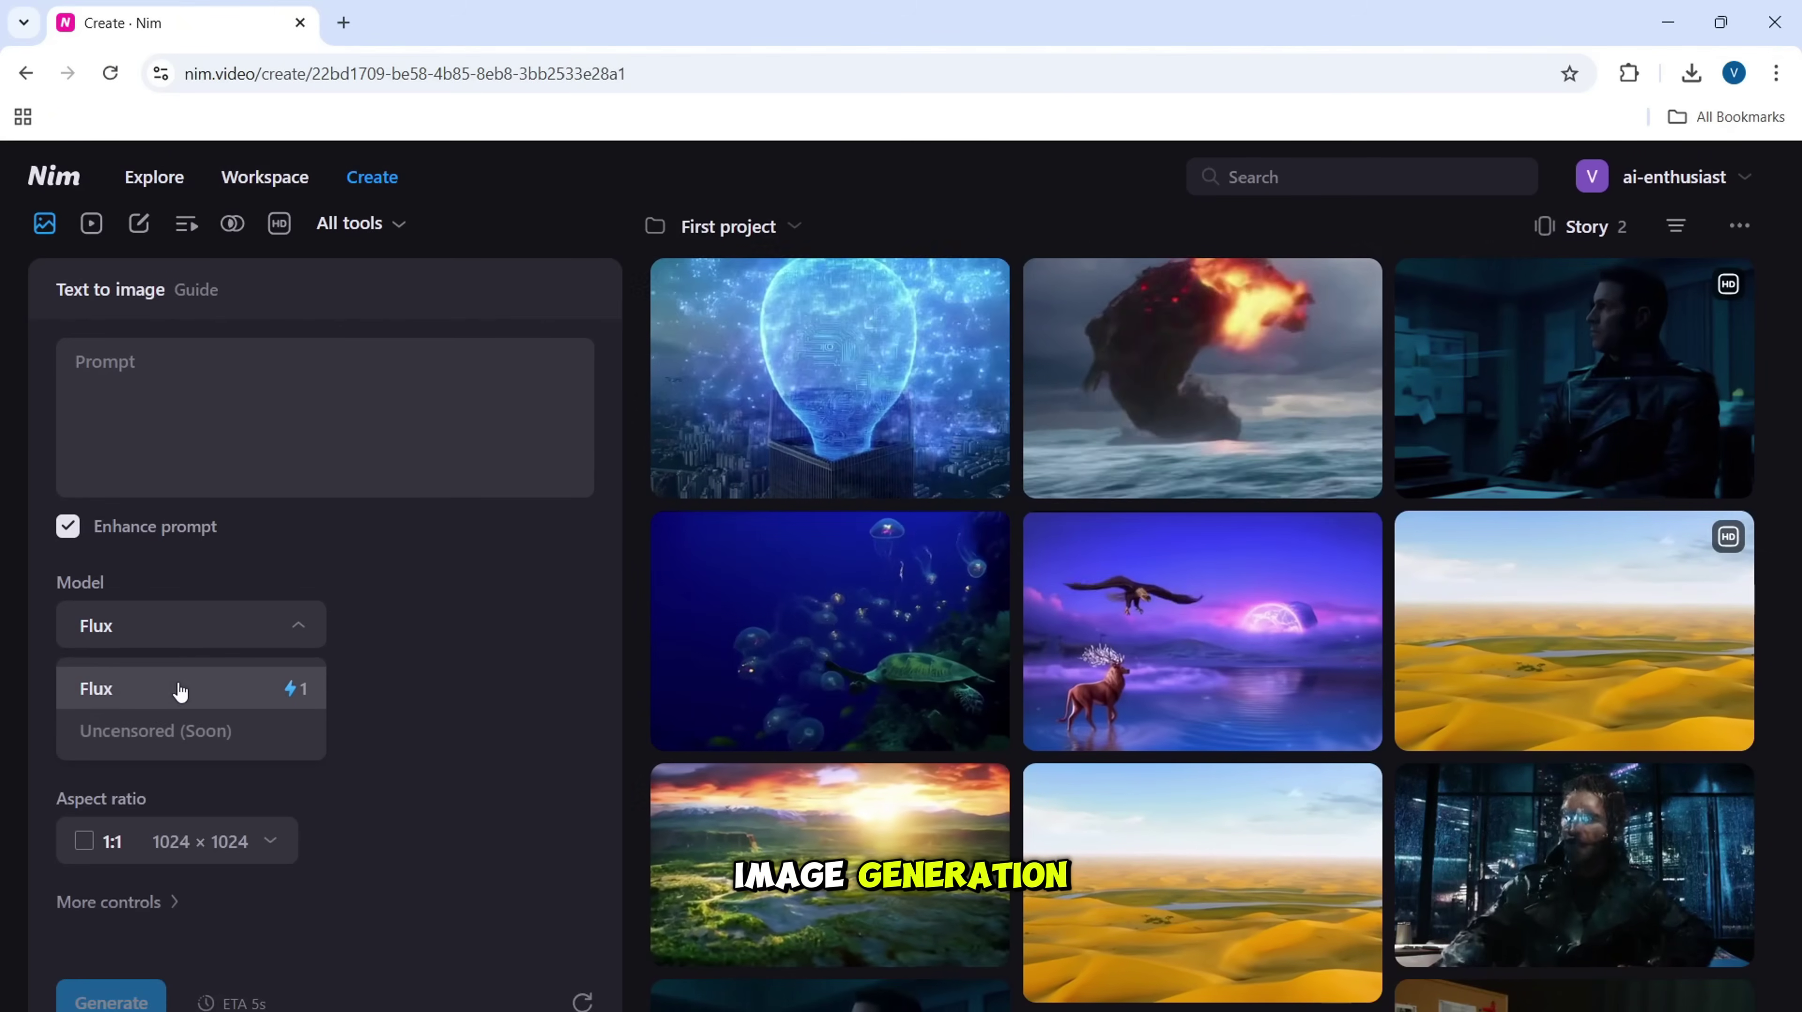
left_click(177, 693)
left_click(91, 226)
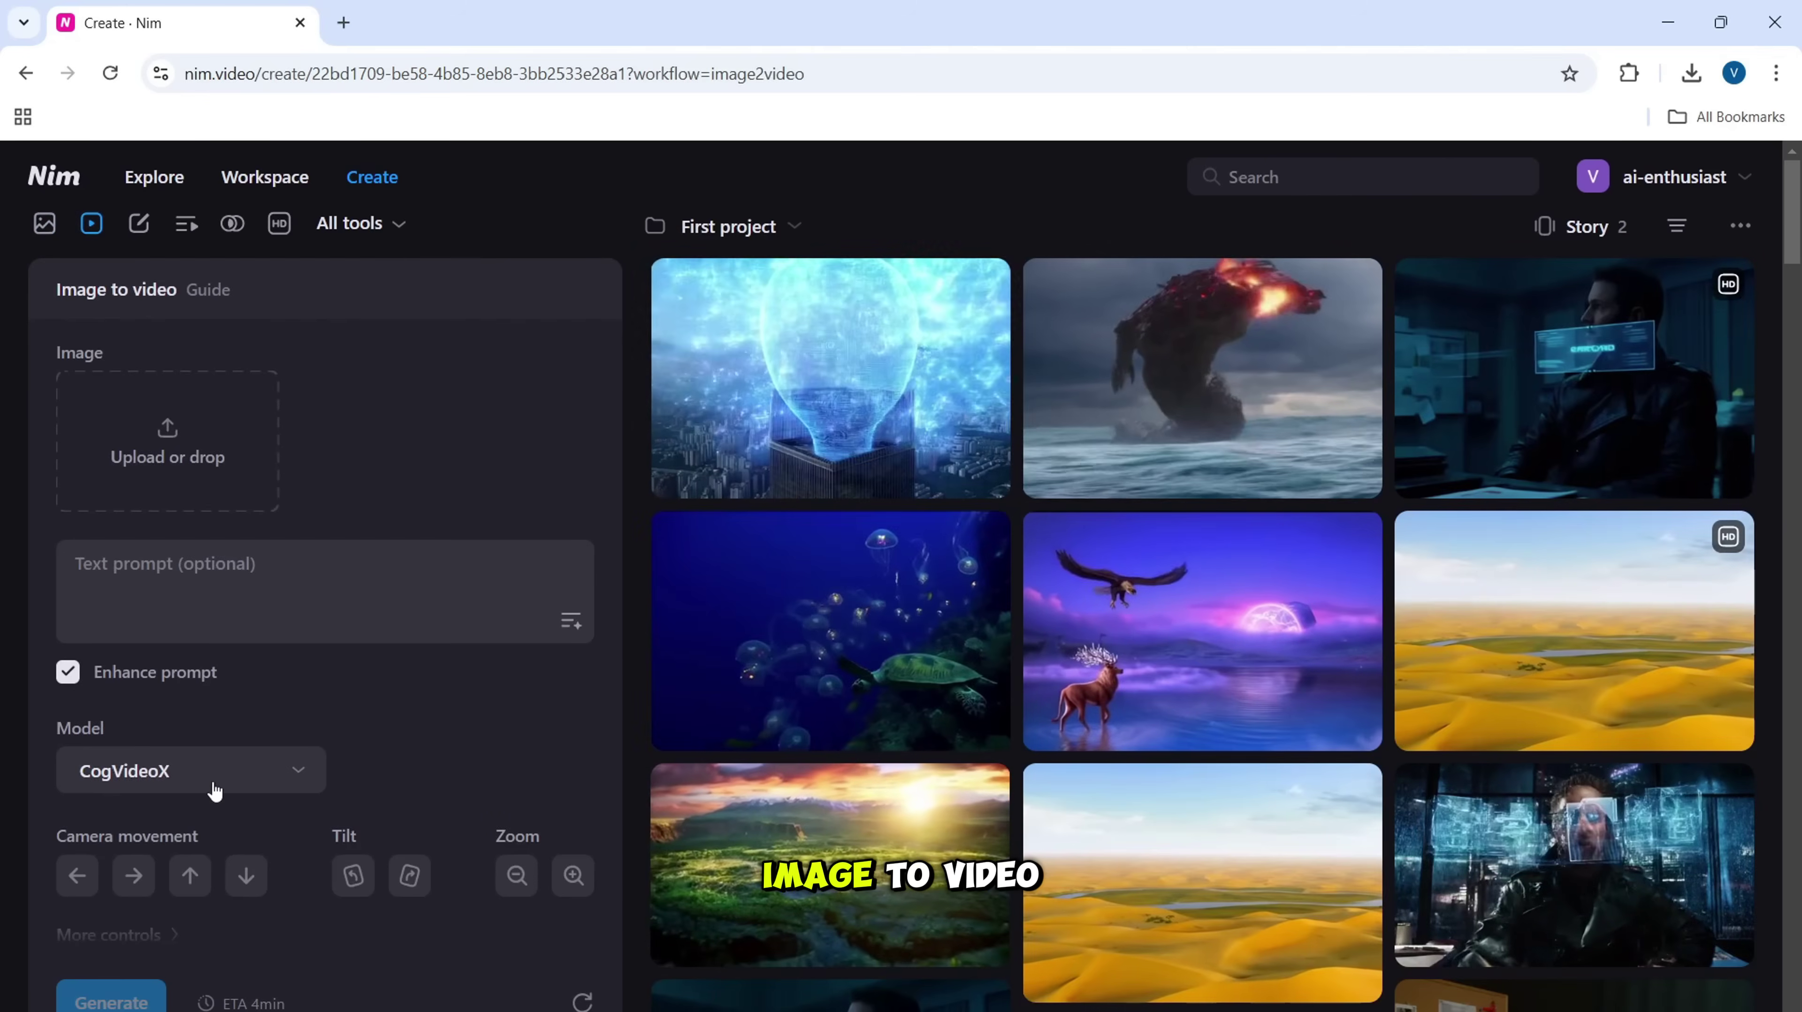
left_click(191, 770)
left_click(186, 225)
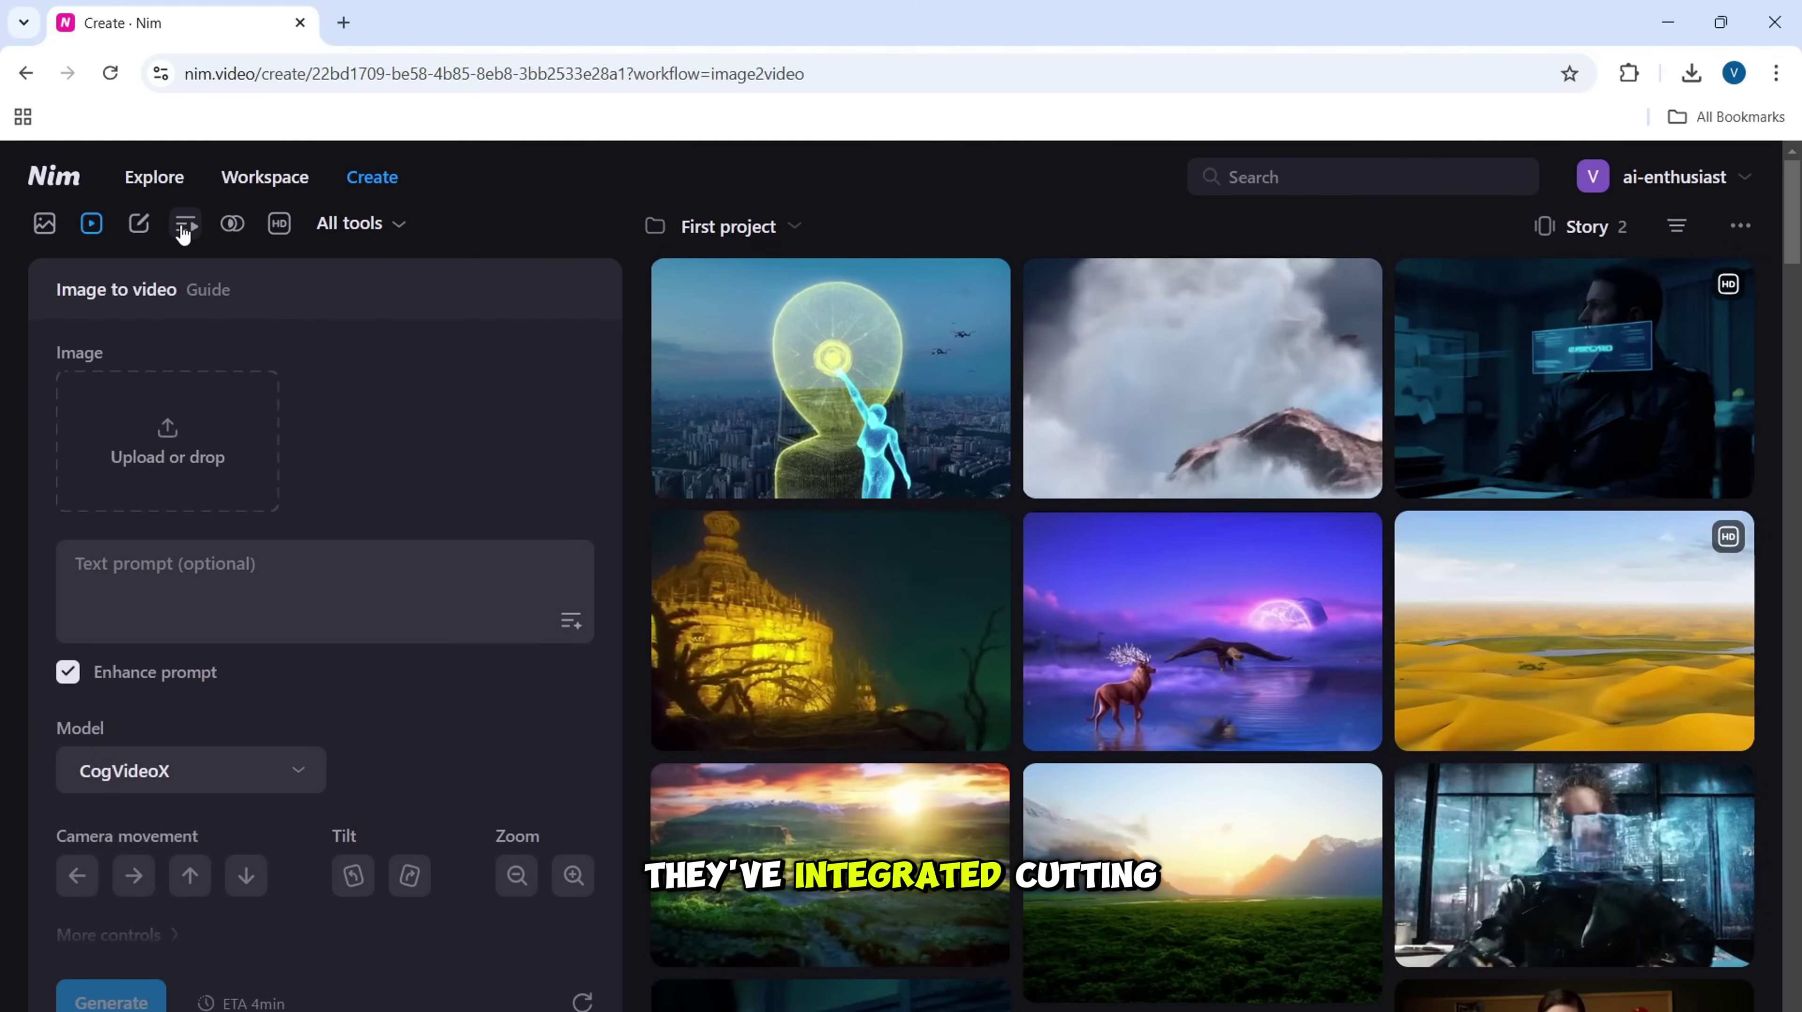
left_click(208, 626)
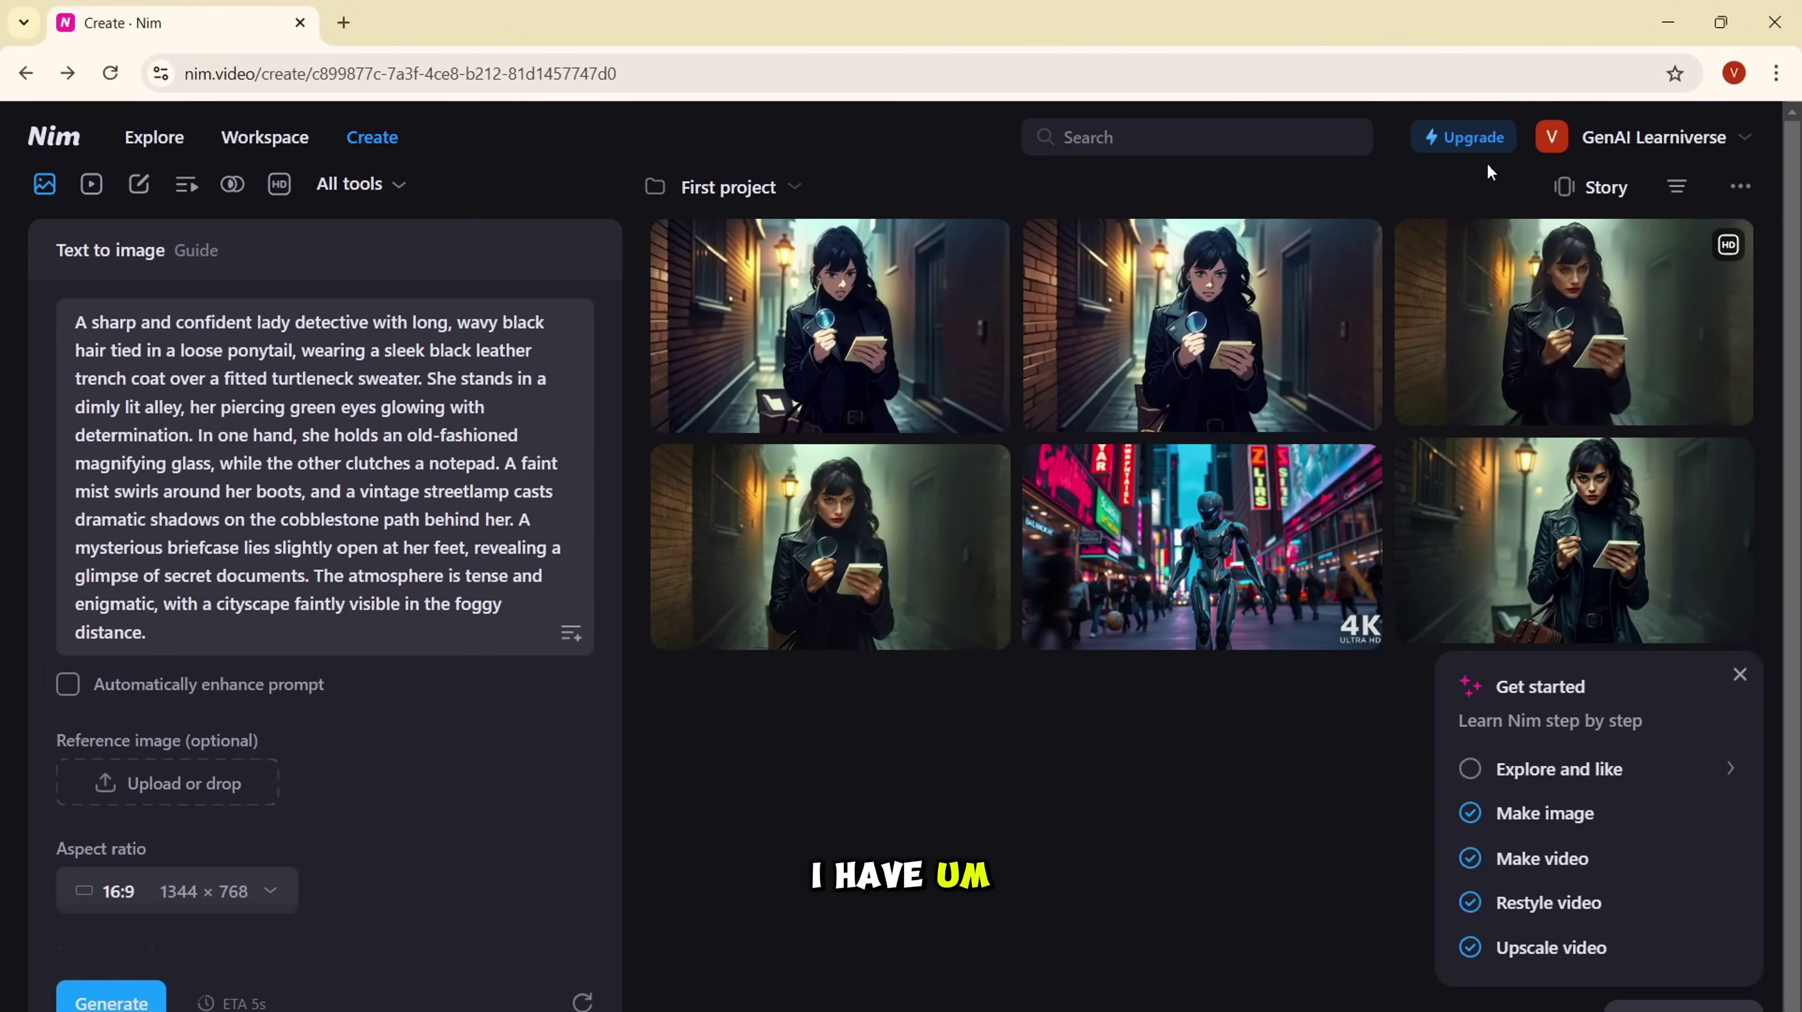
Step: Check the Pro subscription settings showing 44 of 50 free creations left, ending on the profile
left_click(1487, 139)
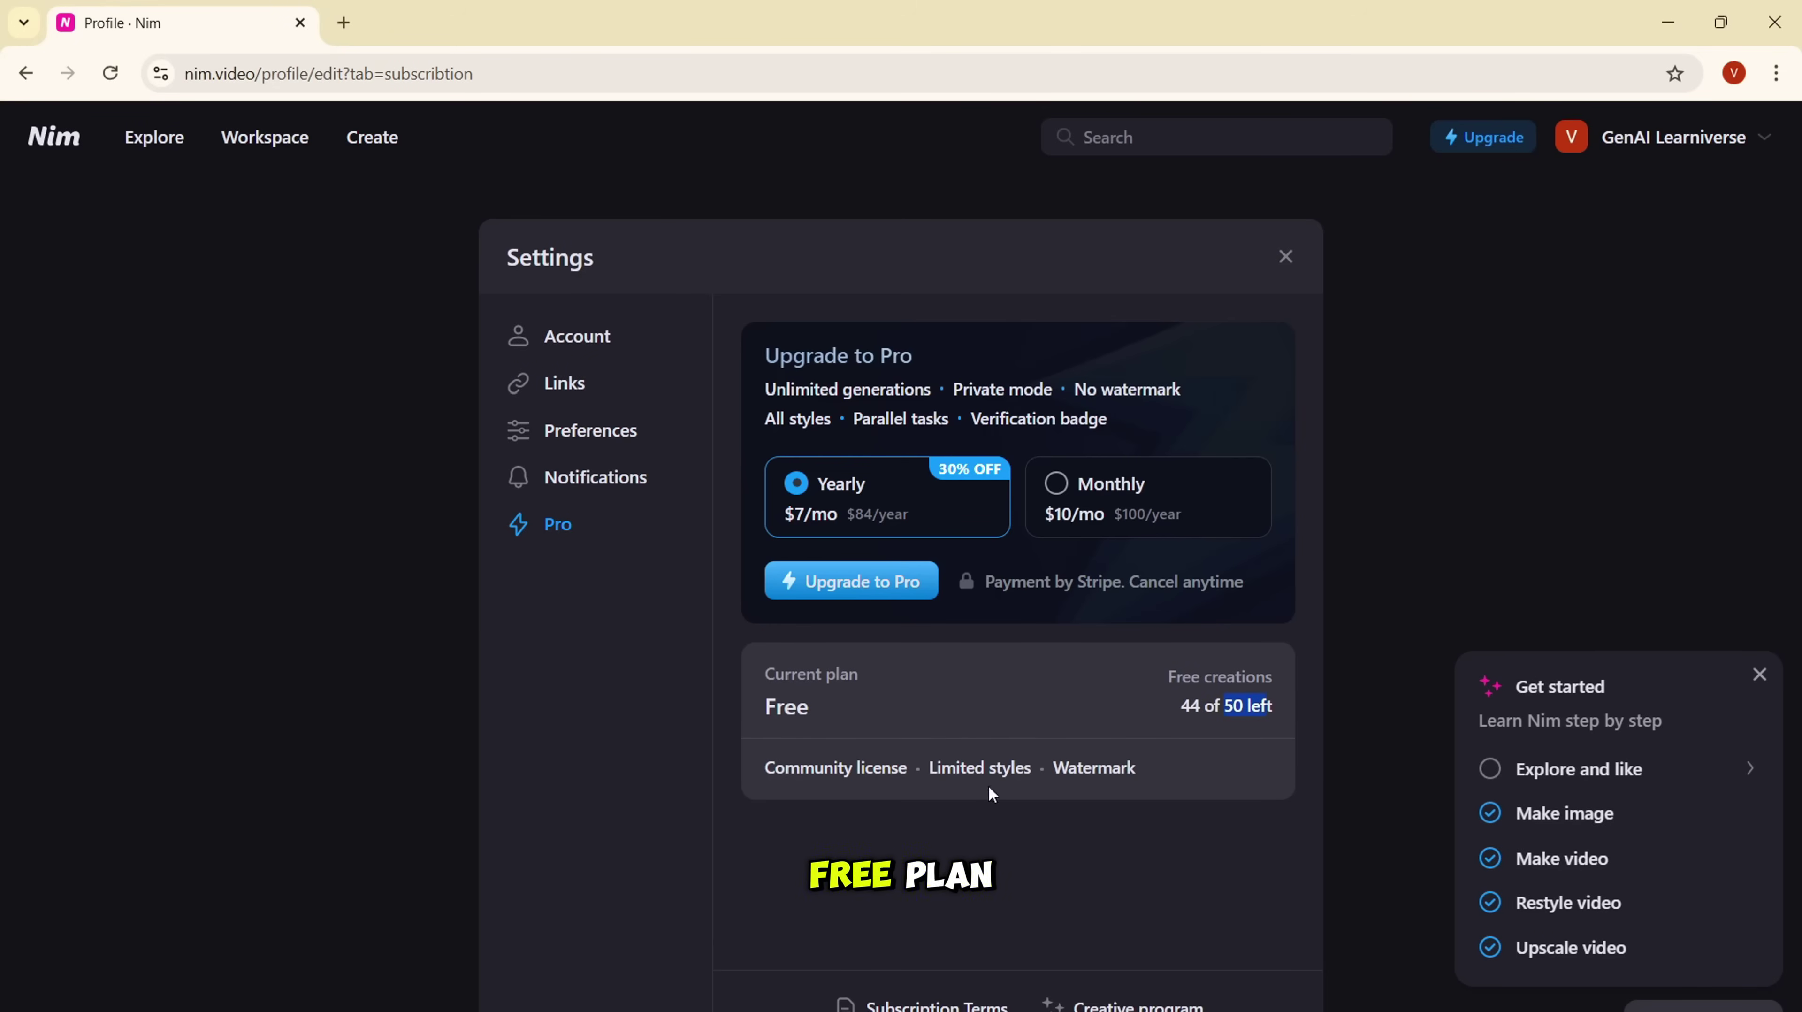
left_click(1288, 258)
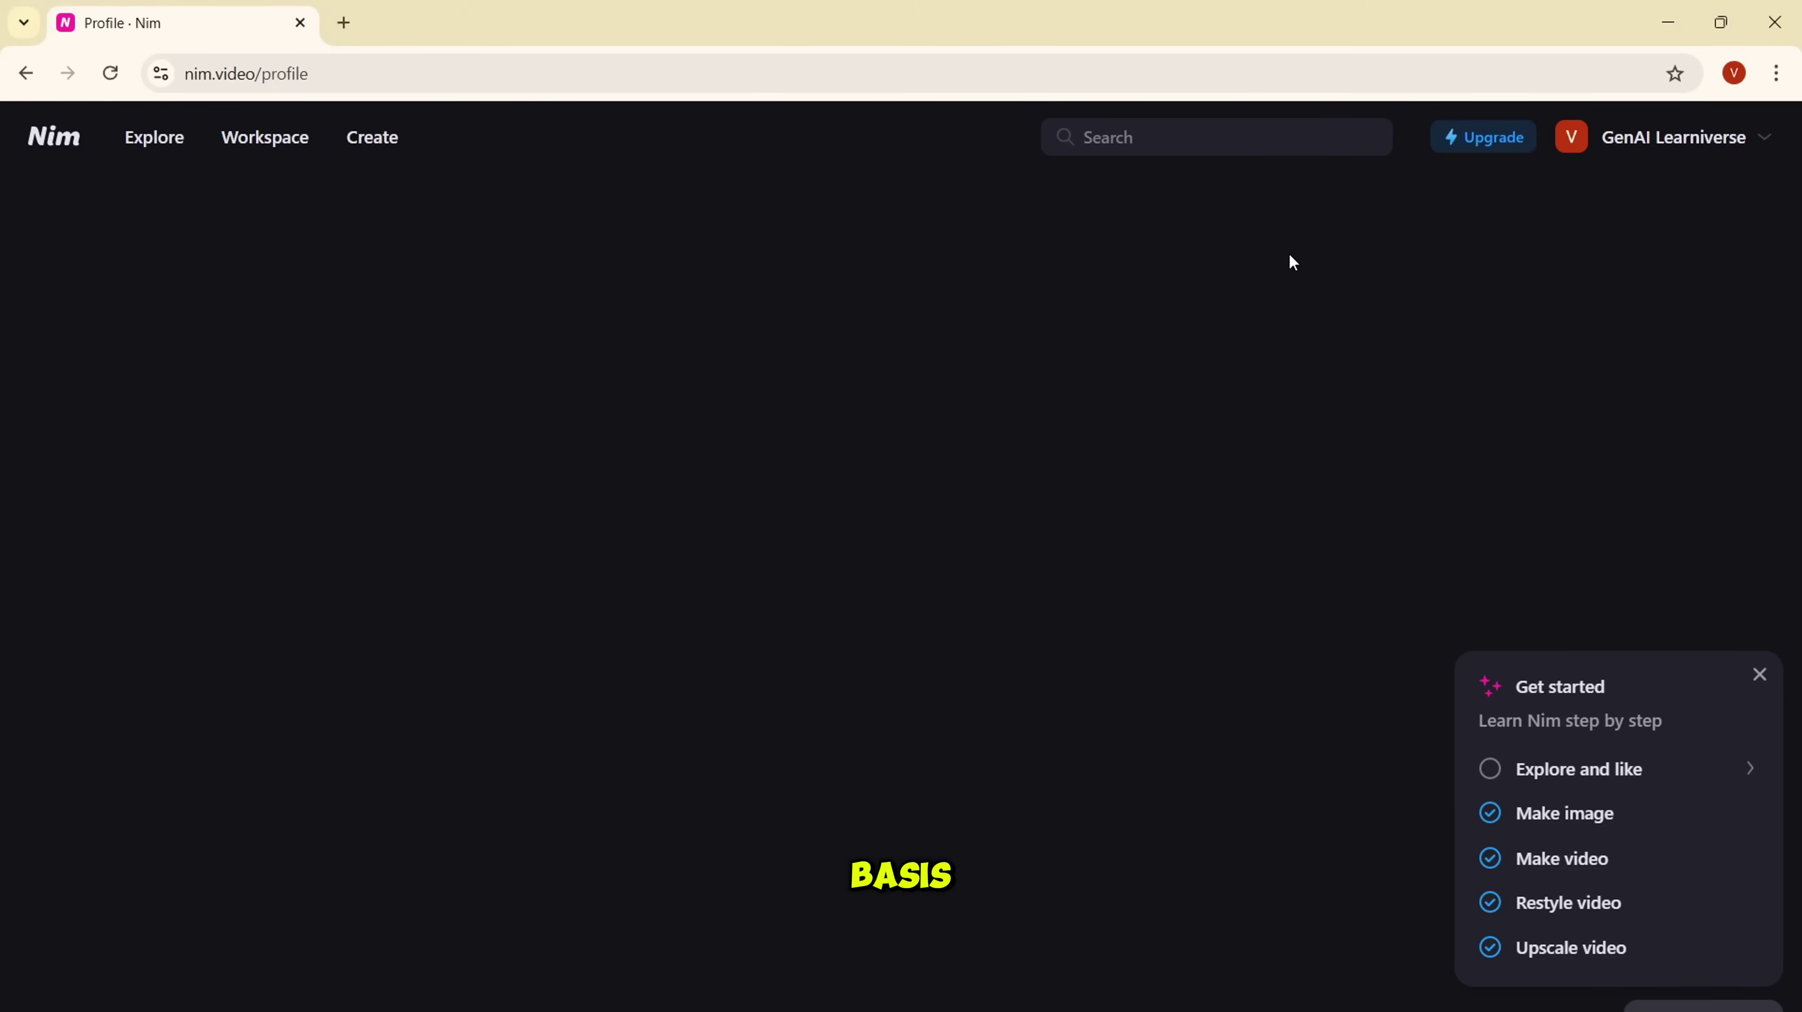
left_click(372, 138)
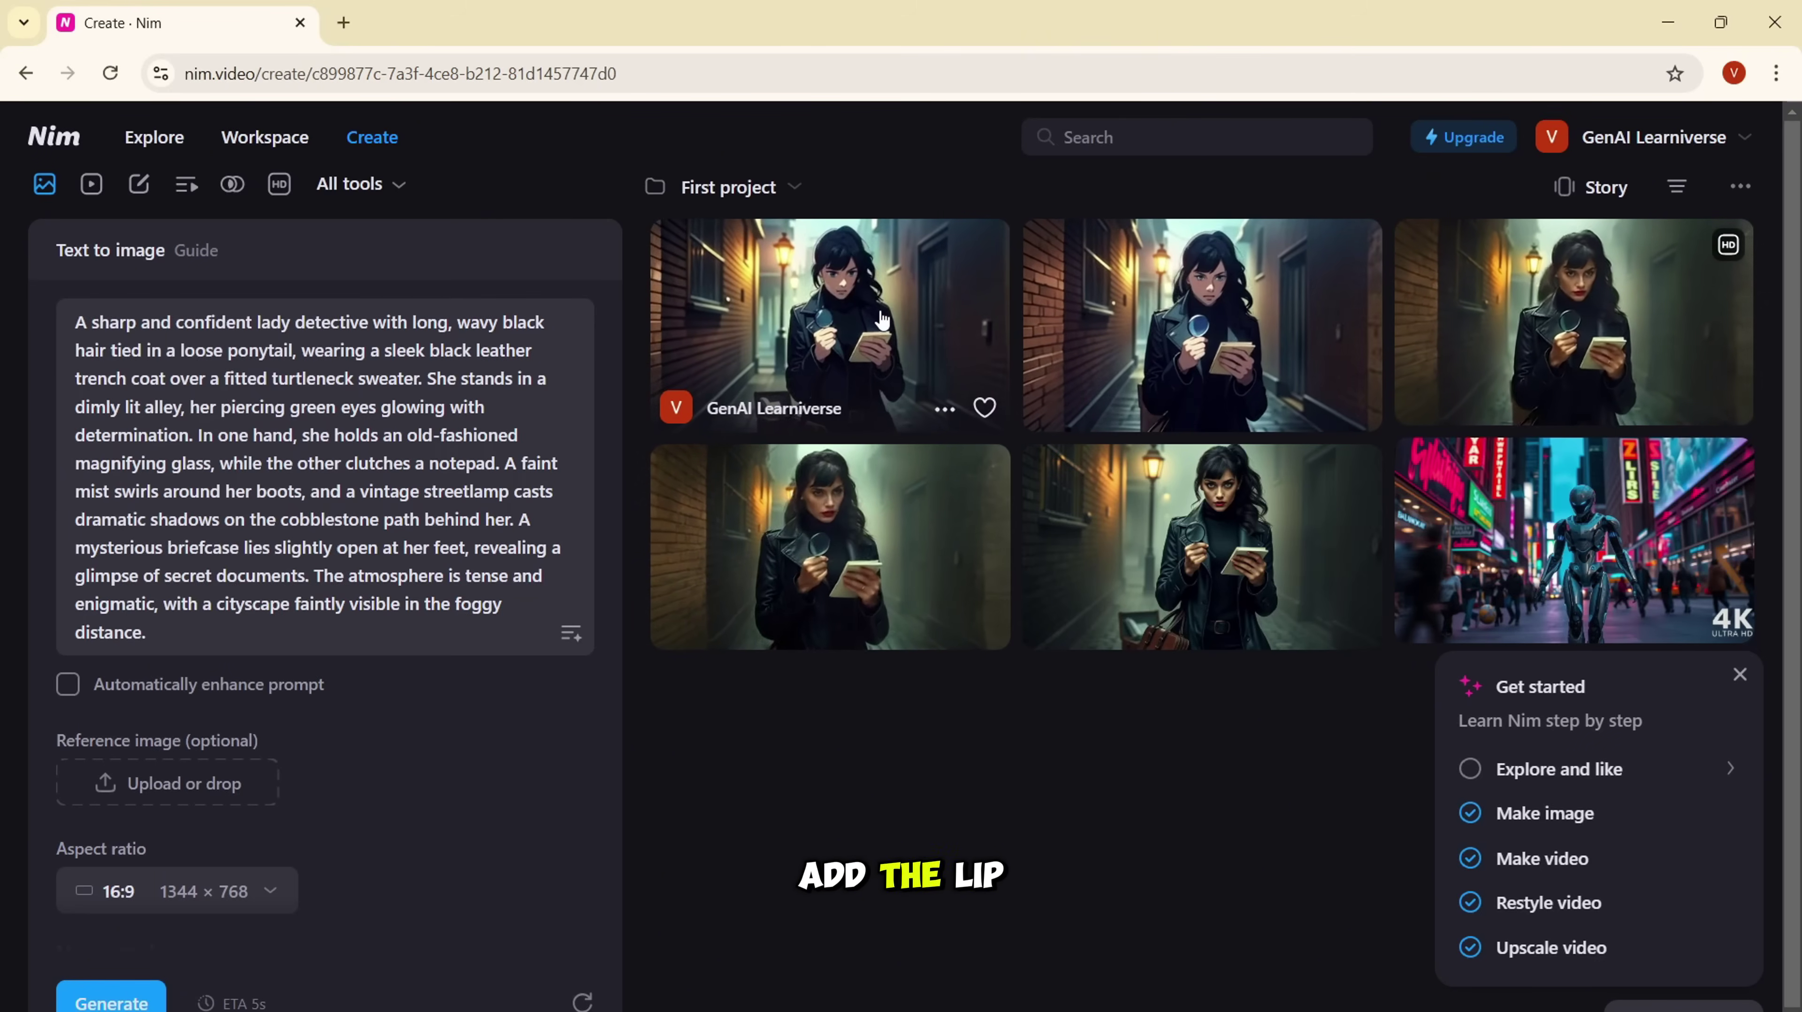
left_click(1476, 139)
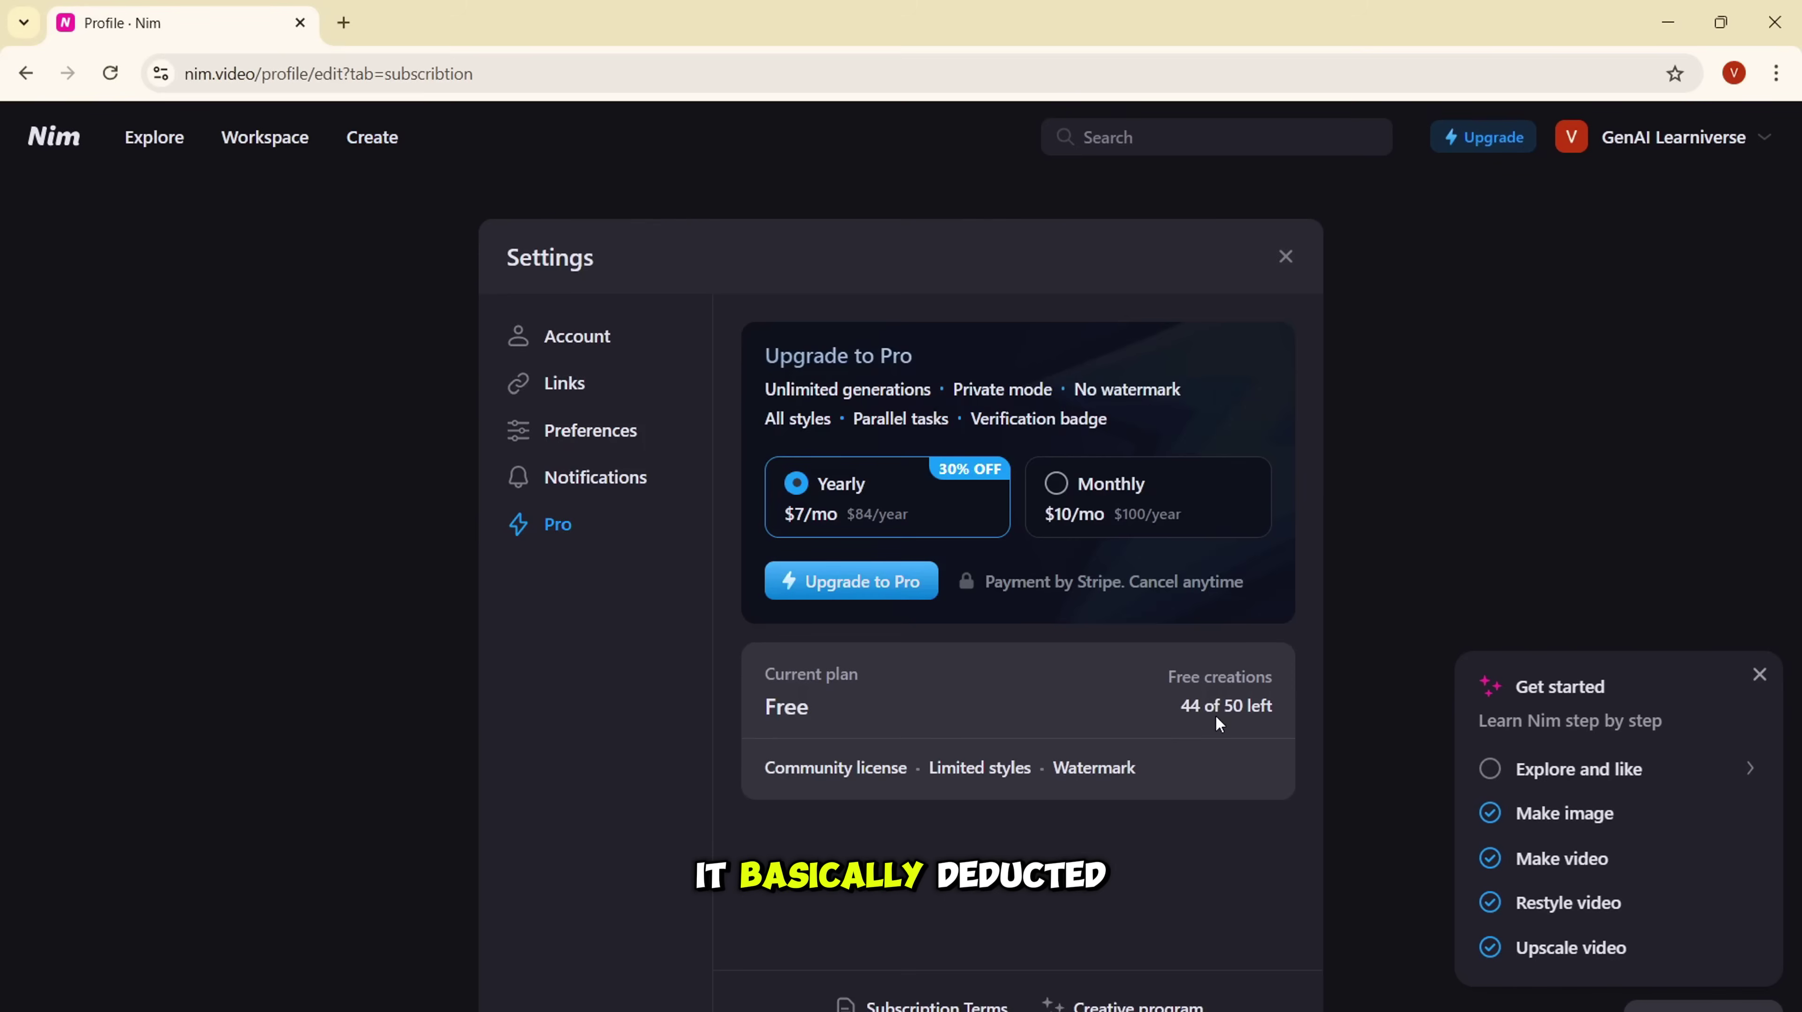
left_click(1286, 257)
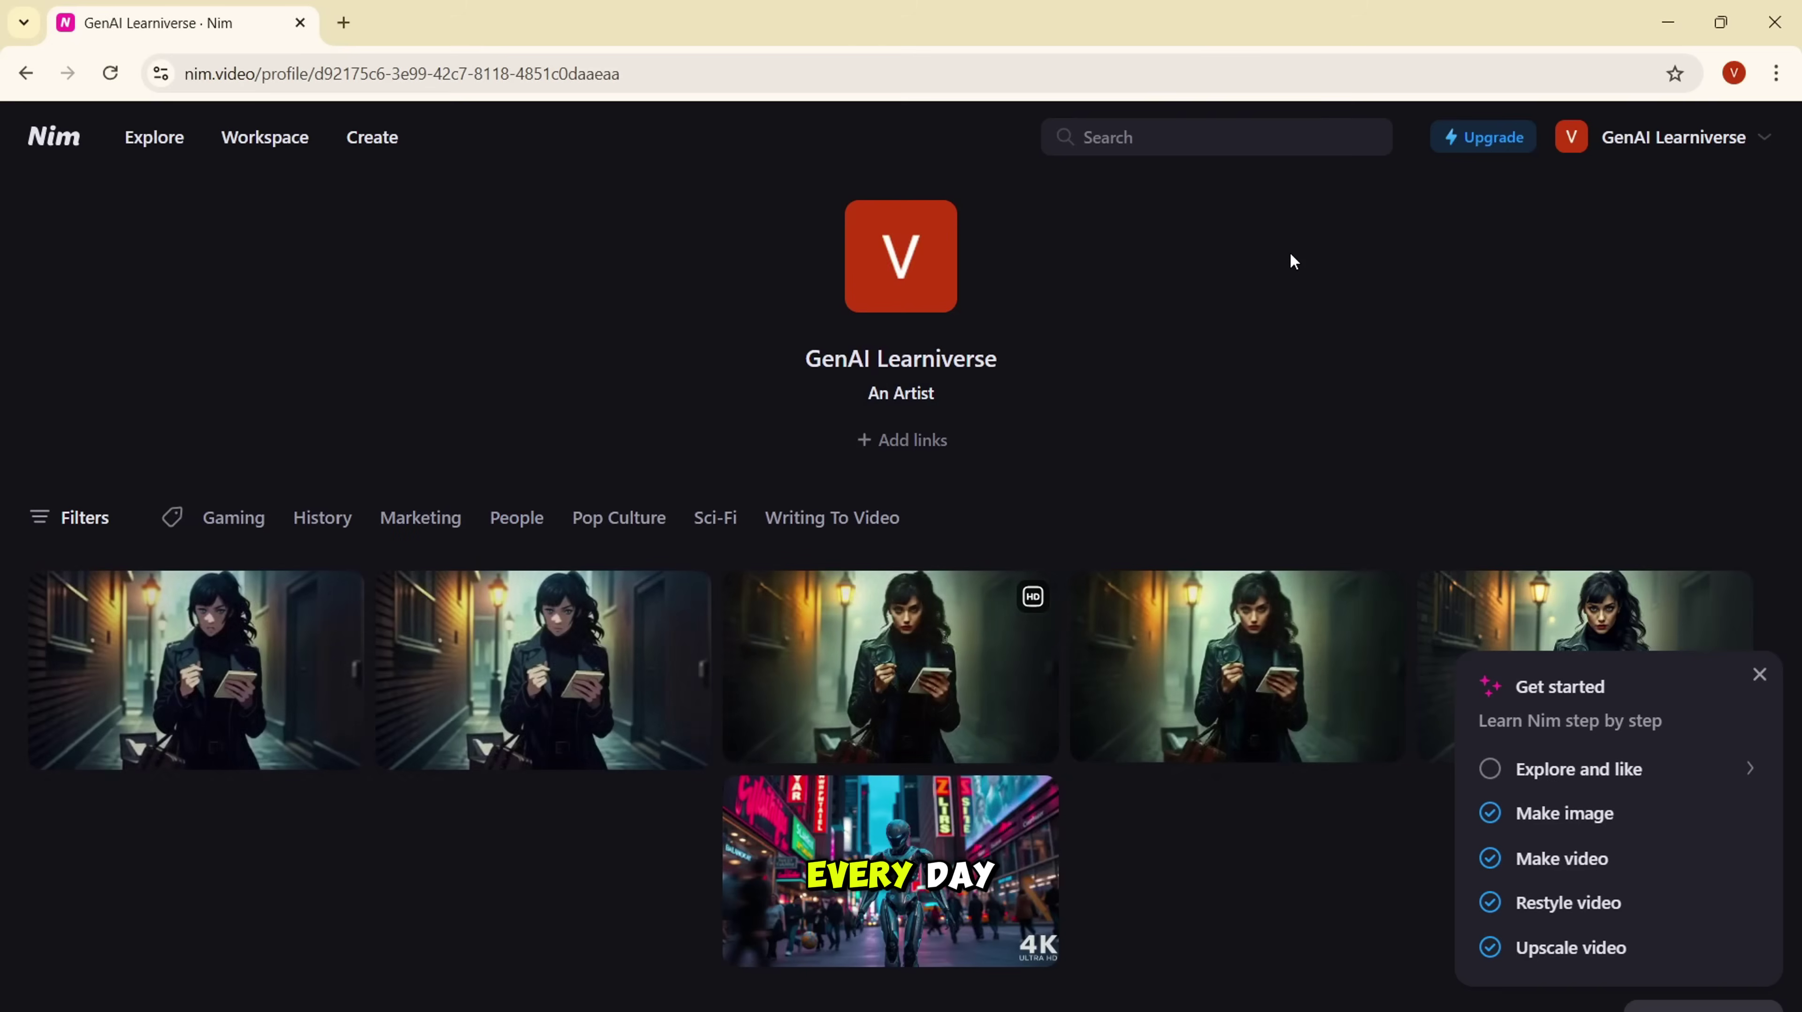
Step: Reopen the Pro subscription settings showing the Free plan's remaining creations and Pro prices
left_click(1488, 151)
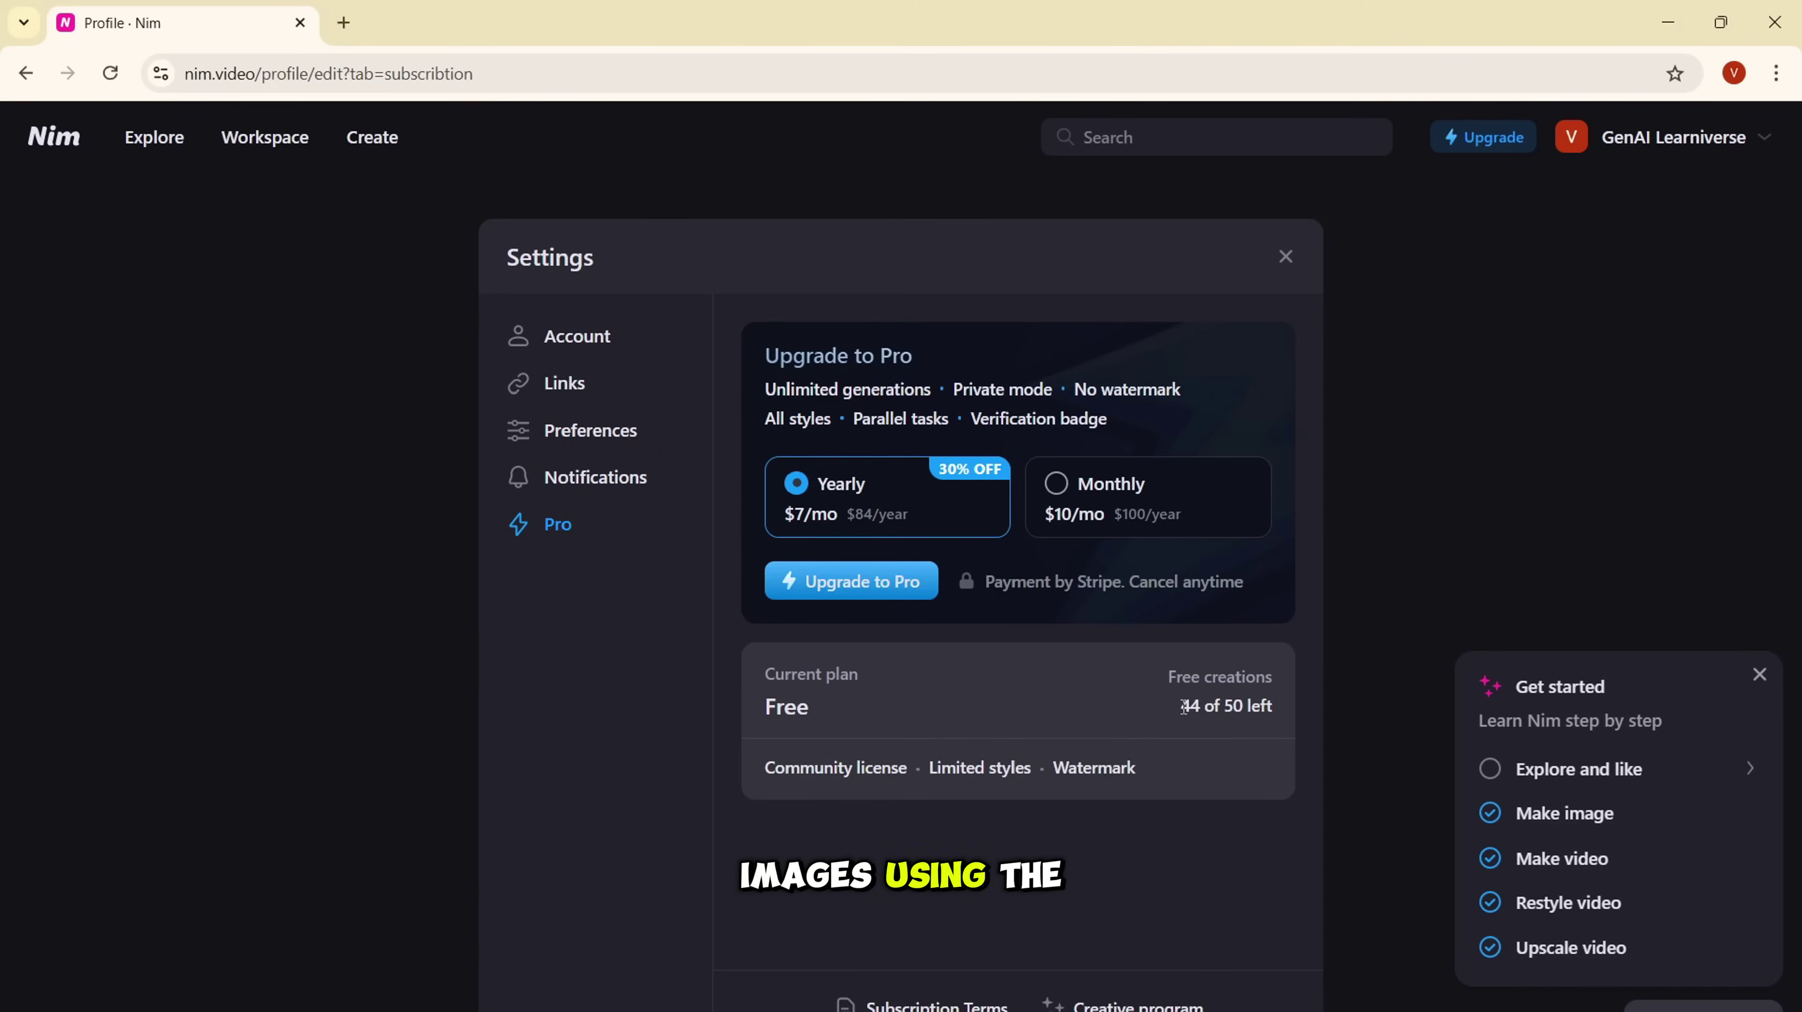